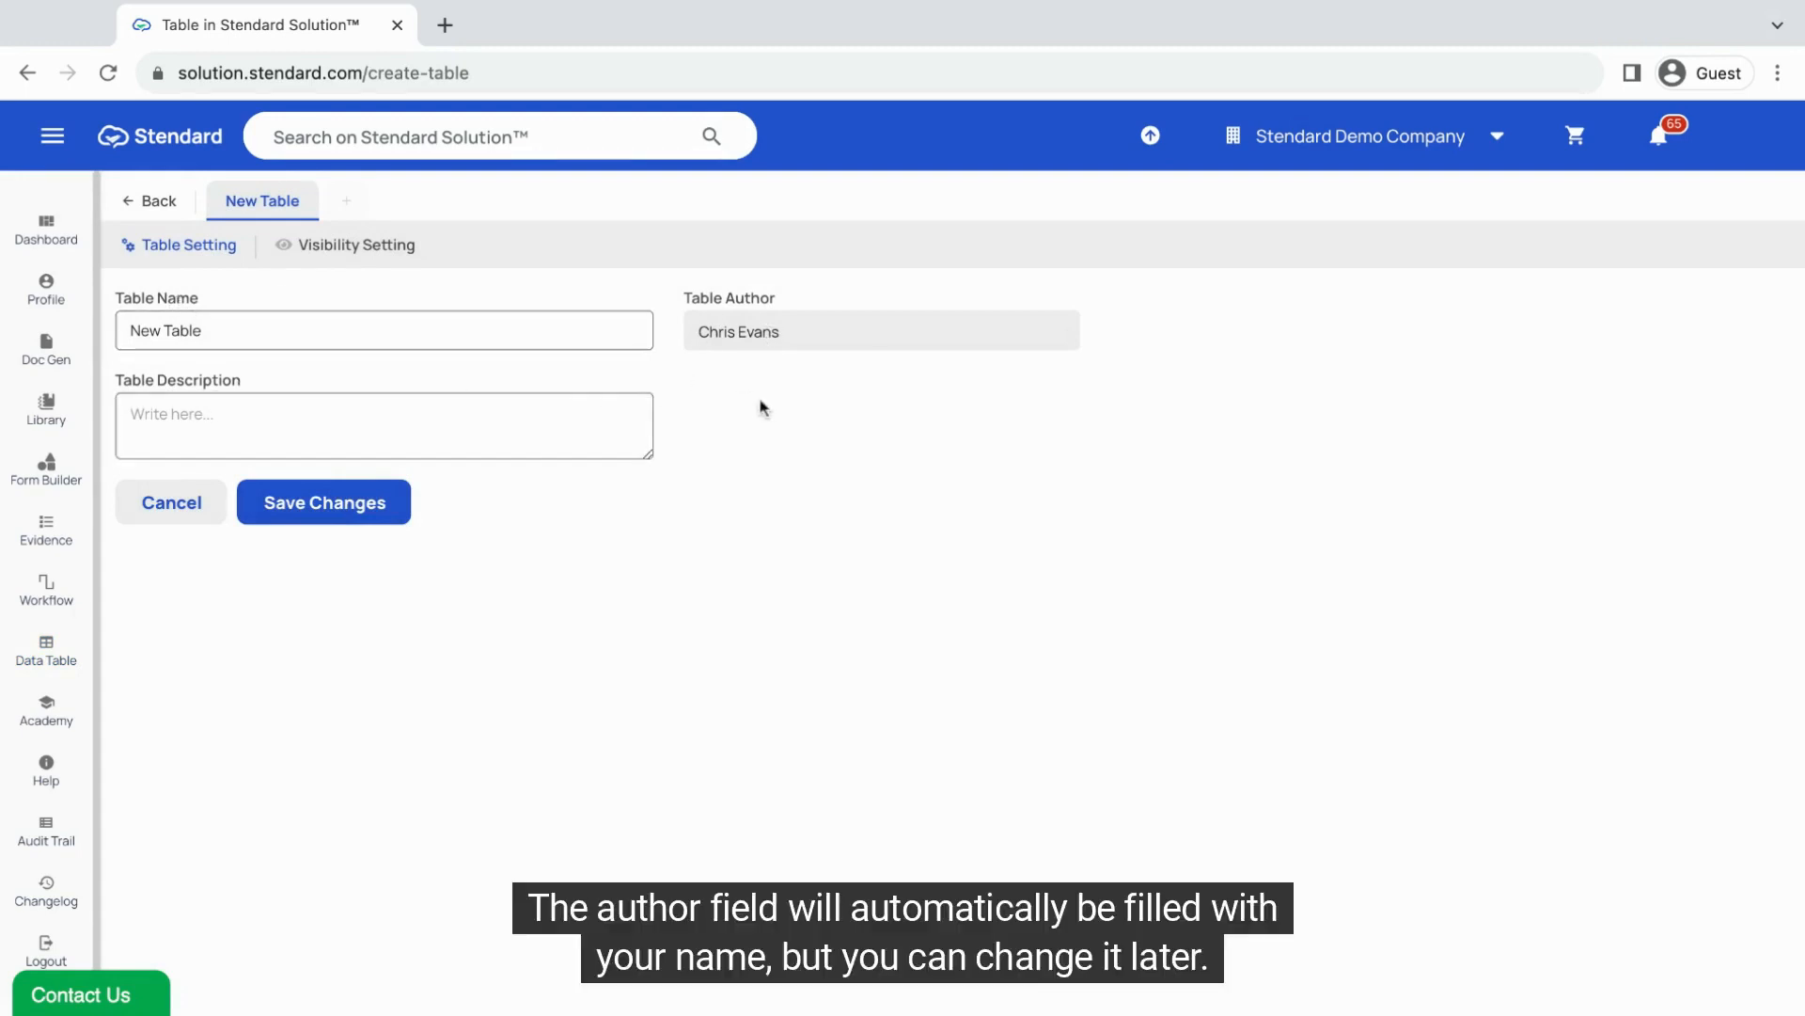
Step: Save the new data table, reopen it from the data table list and start adding a worksheet to it
{"action": "left_click", "coordinate": [343, 522]}
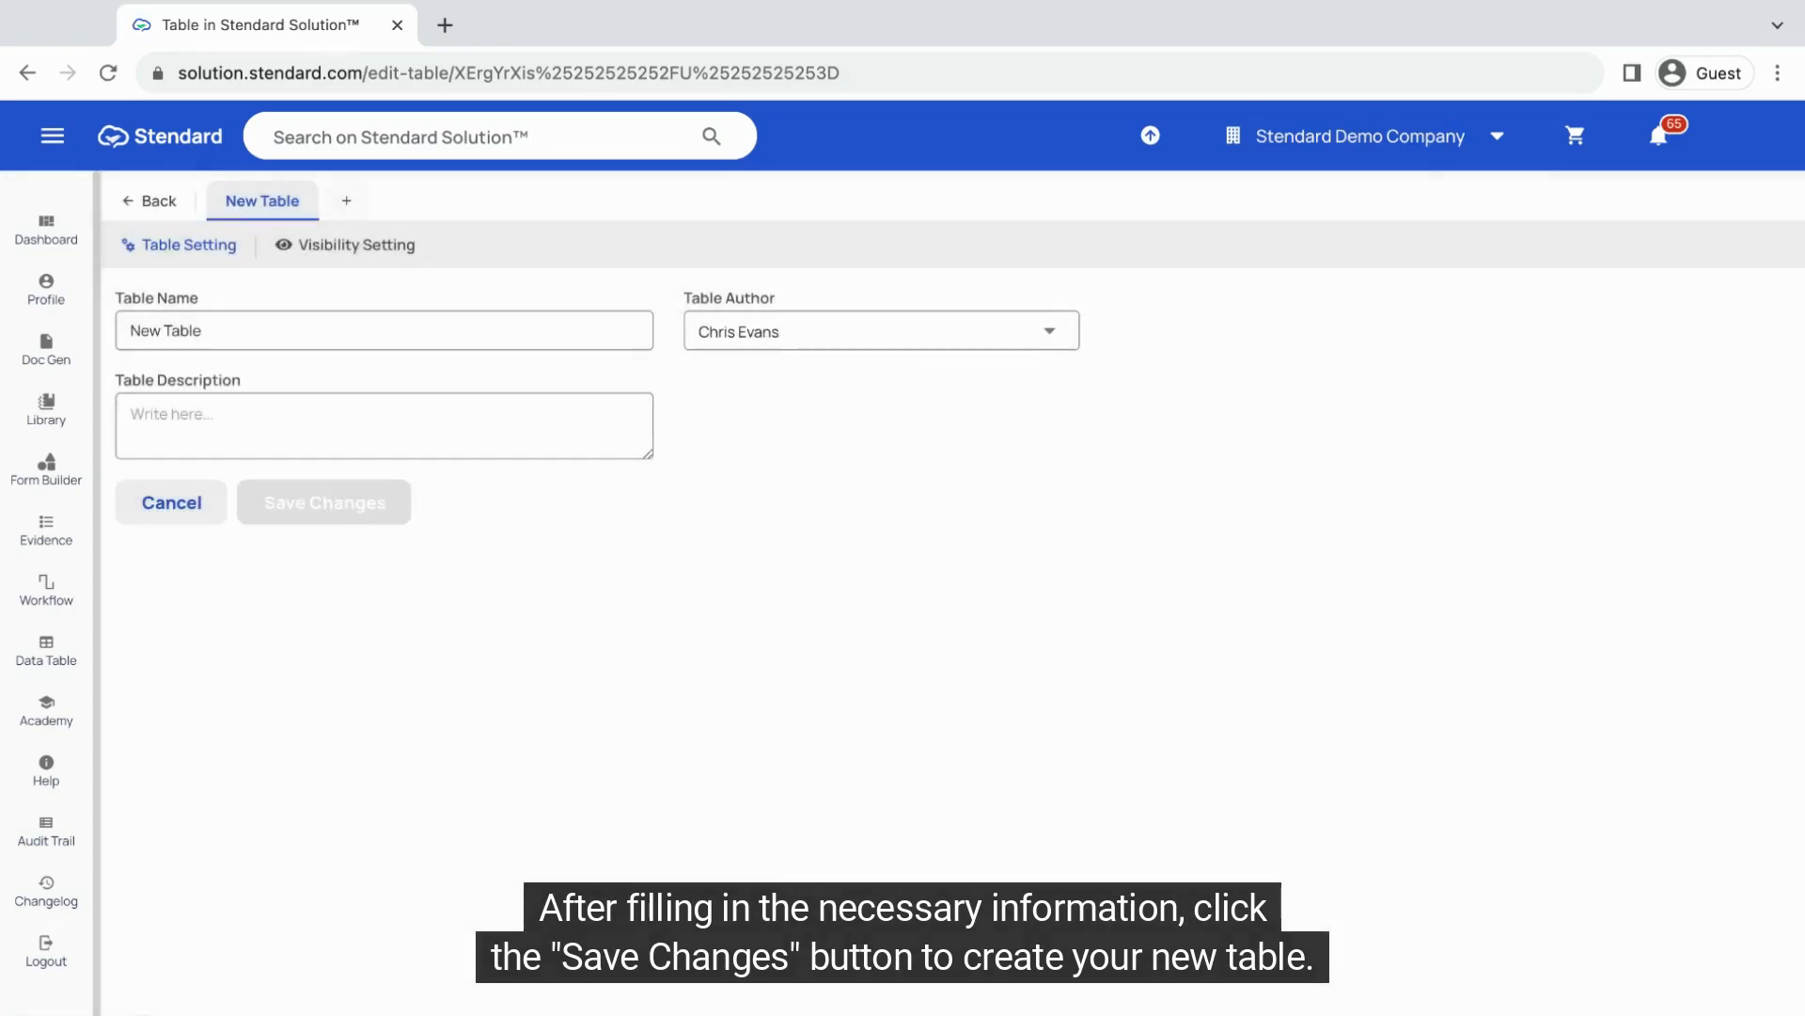
{"action": "left_click", "coordinate": [158, 203]}
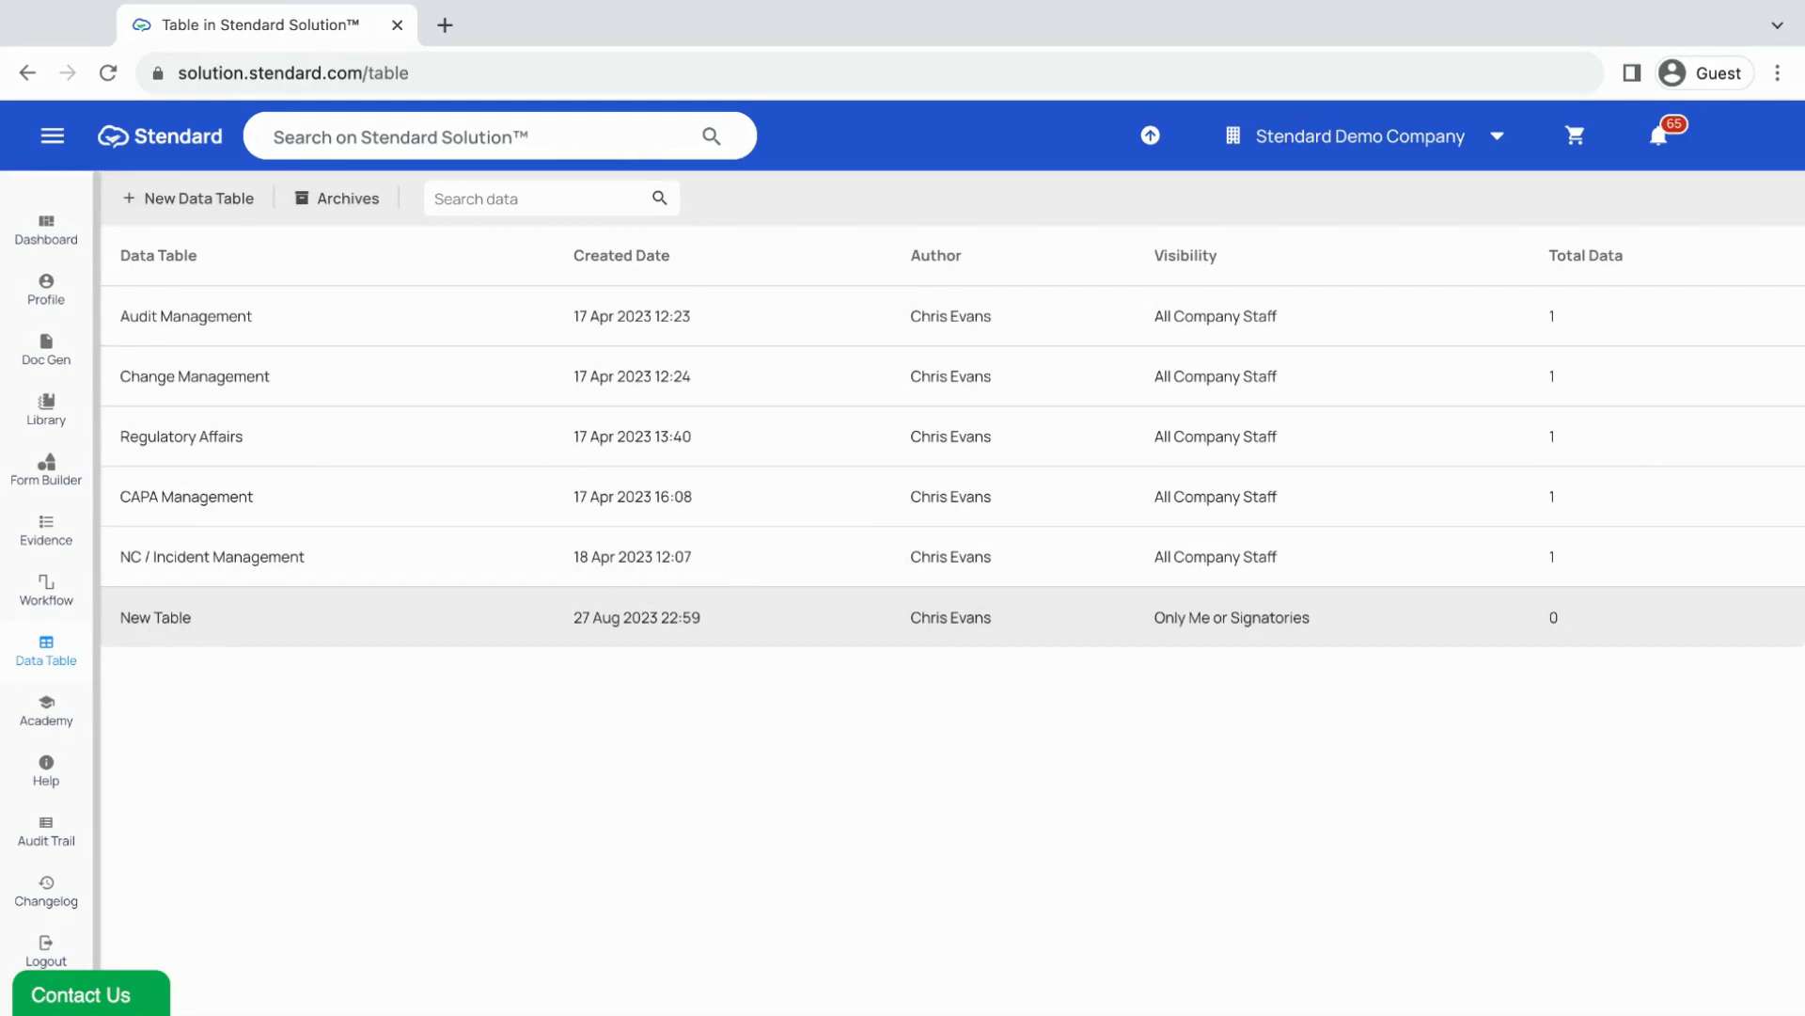
{"action": "left_click", "coordinate": [395, 617]}
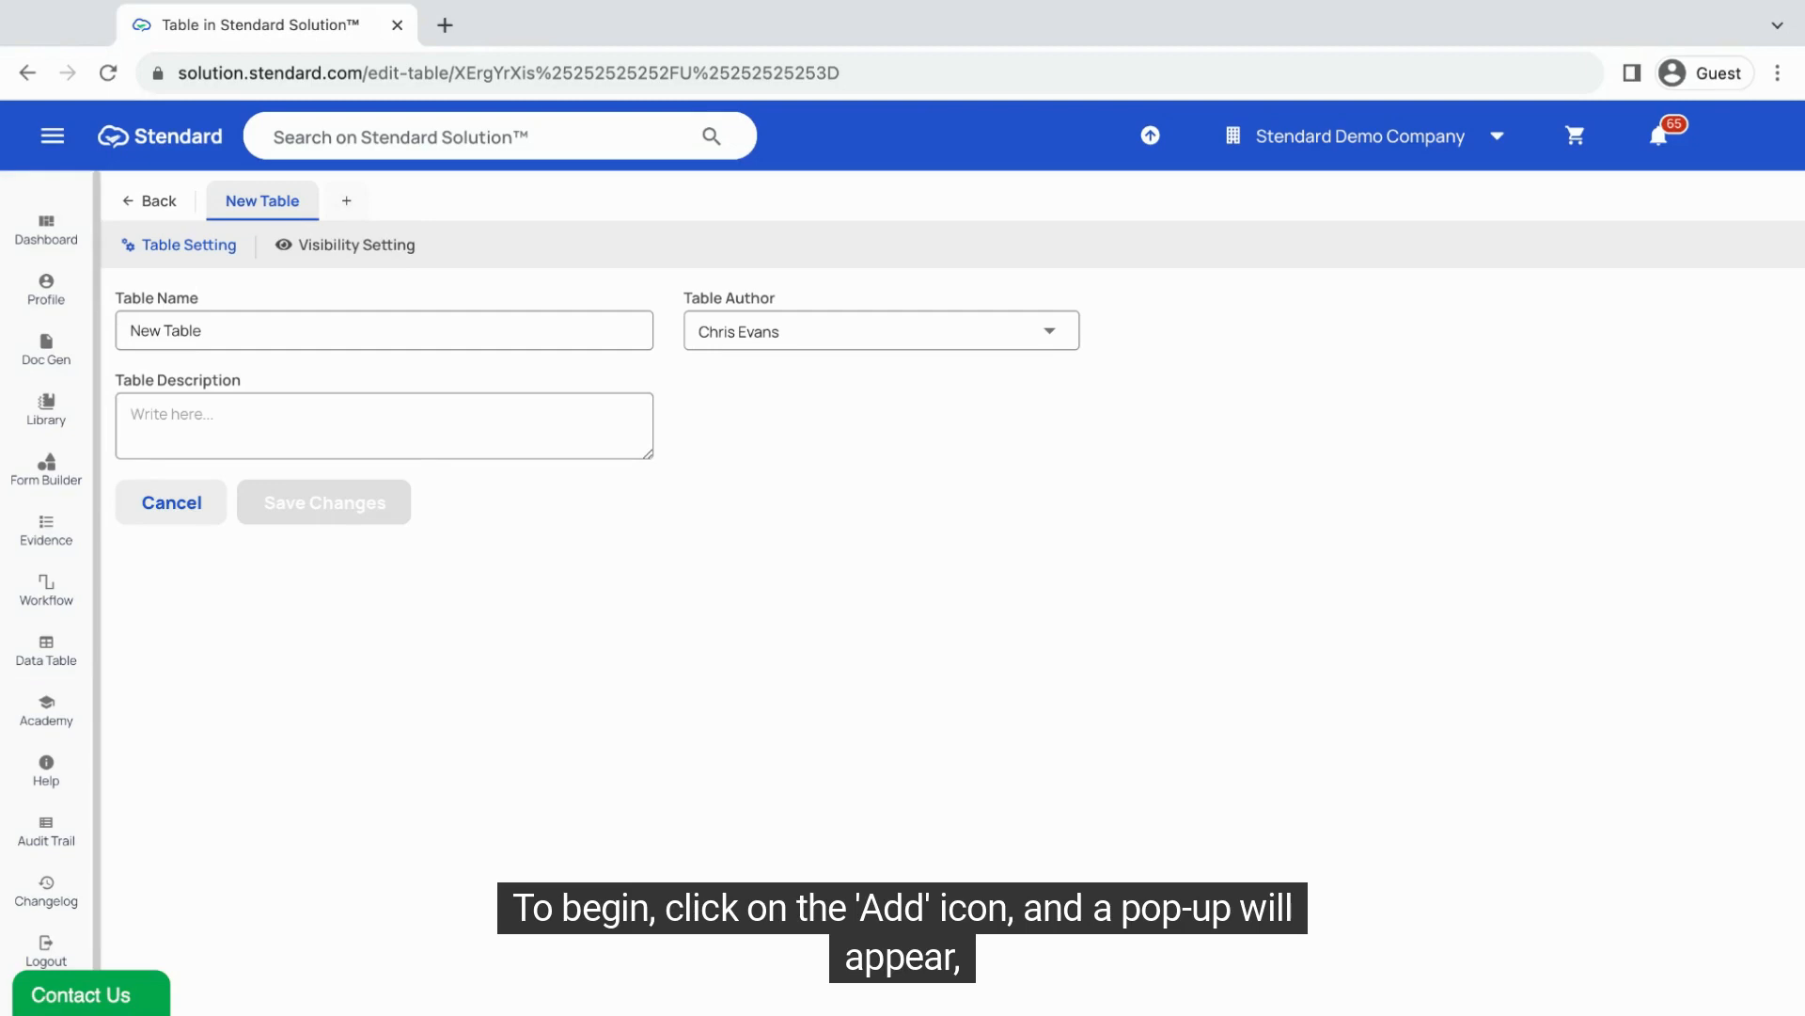
{"action": "left_click", "coordinate": [348, 202]}
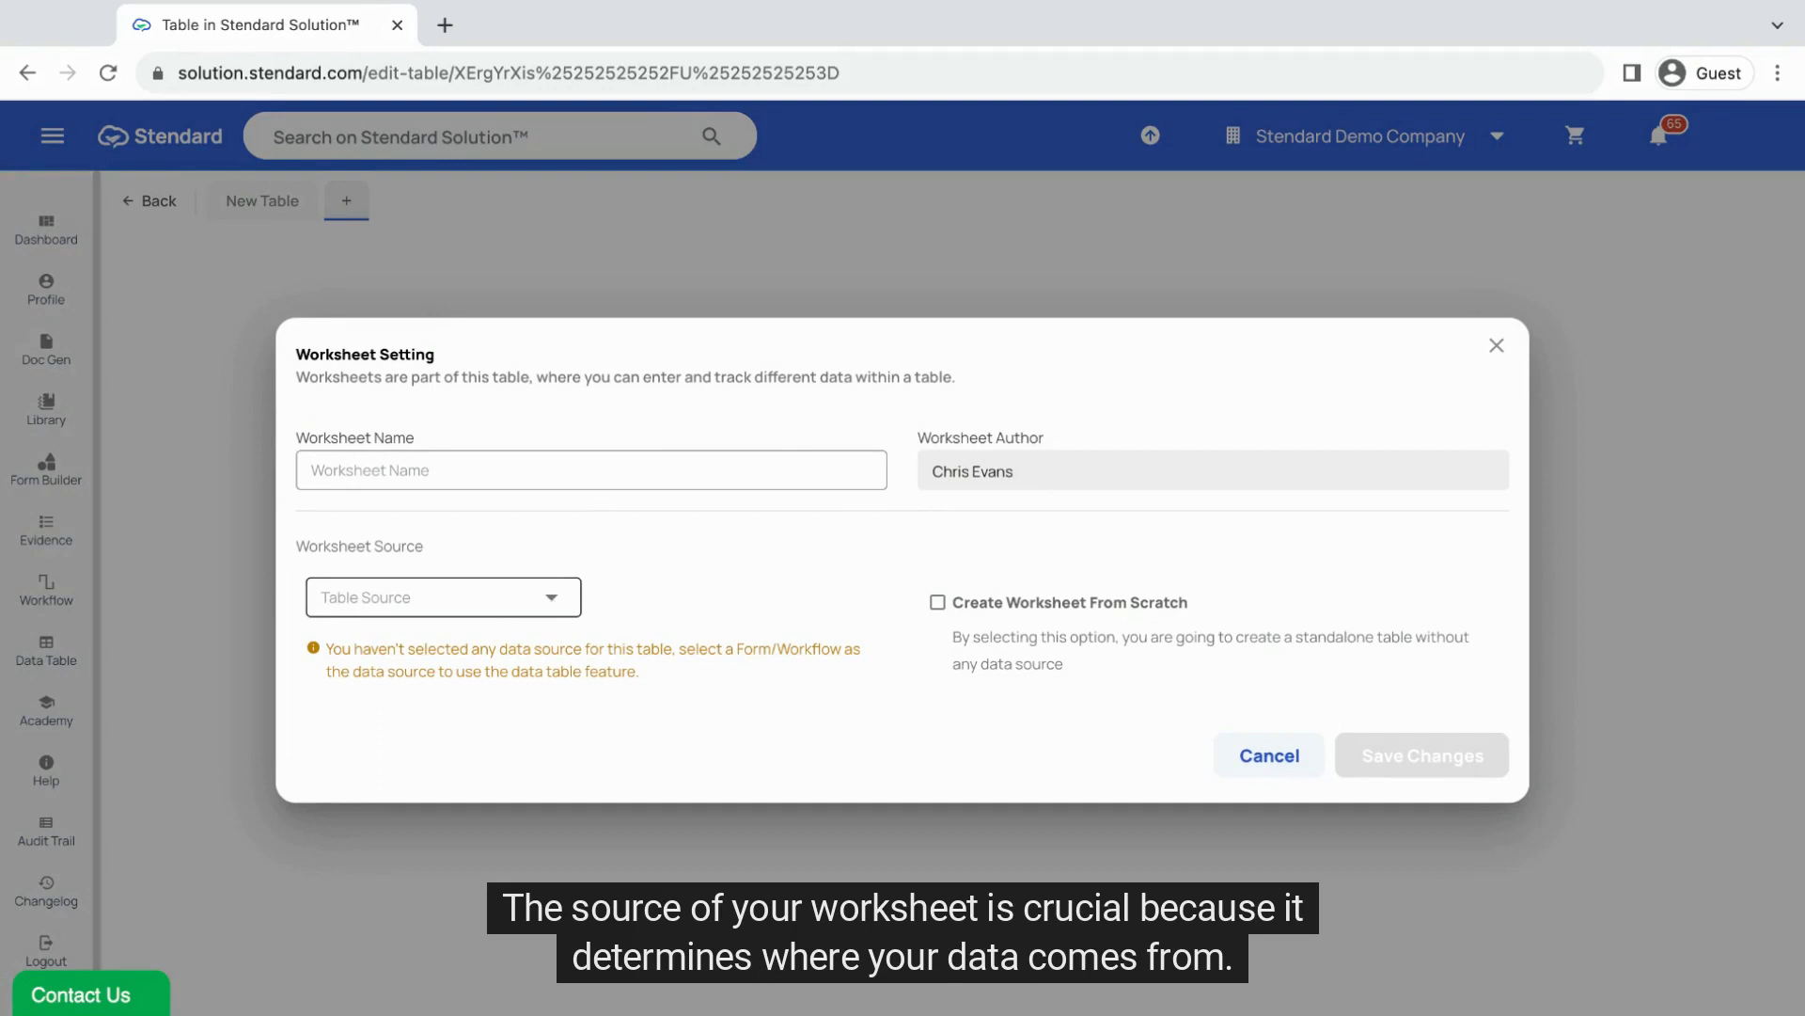
Step: Choose Form as the worksheet's source type and select the Minutes of Meeting form
{"action": "left_click", "coordinate": [552, 597]}
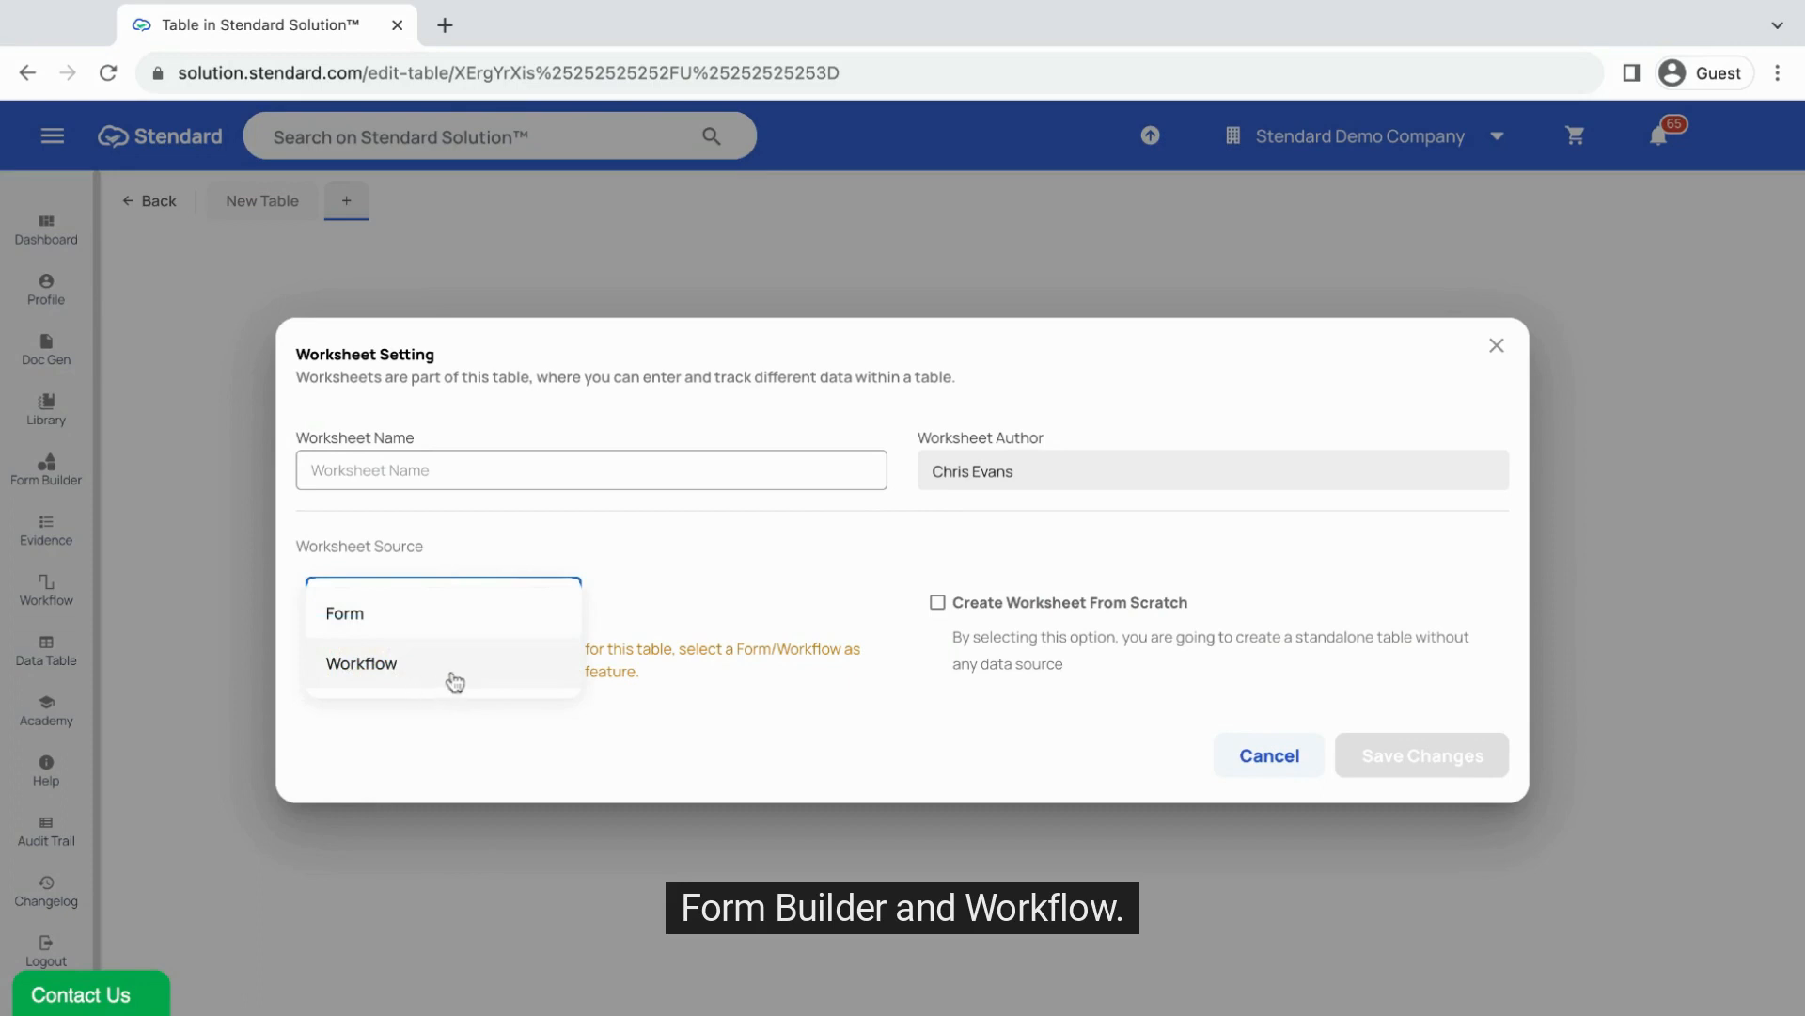
{"action": "left_click", "coordinate": [449, 617]}
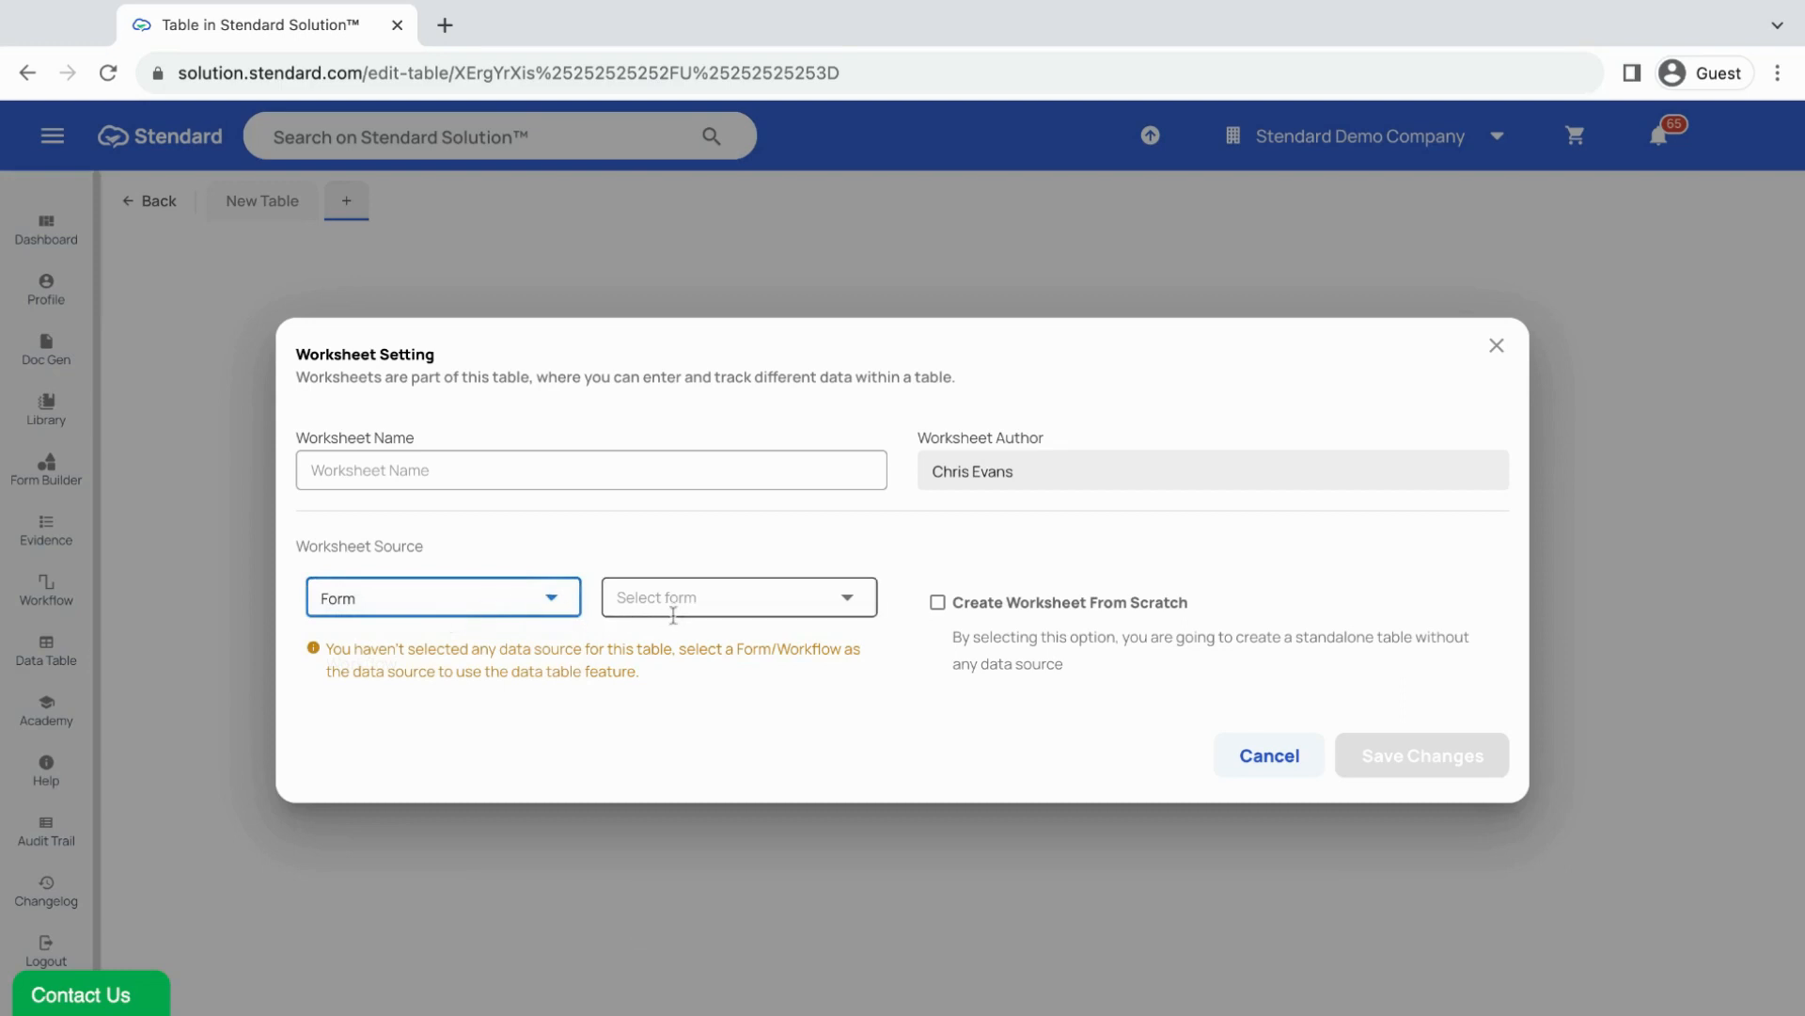
{"action": "left_click", "coordinate": [717, 598]}
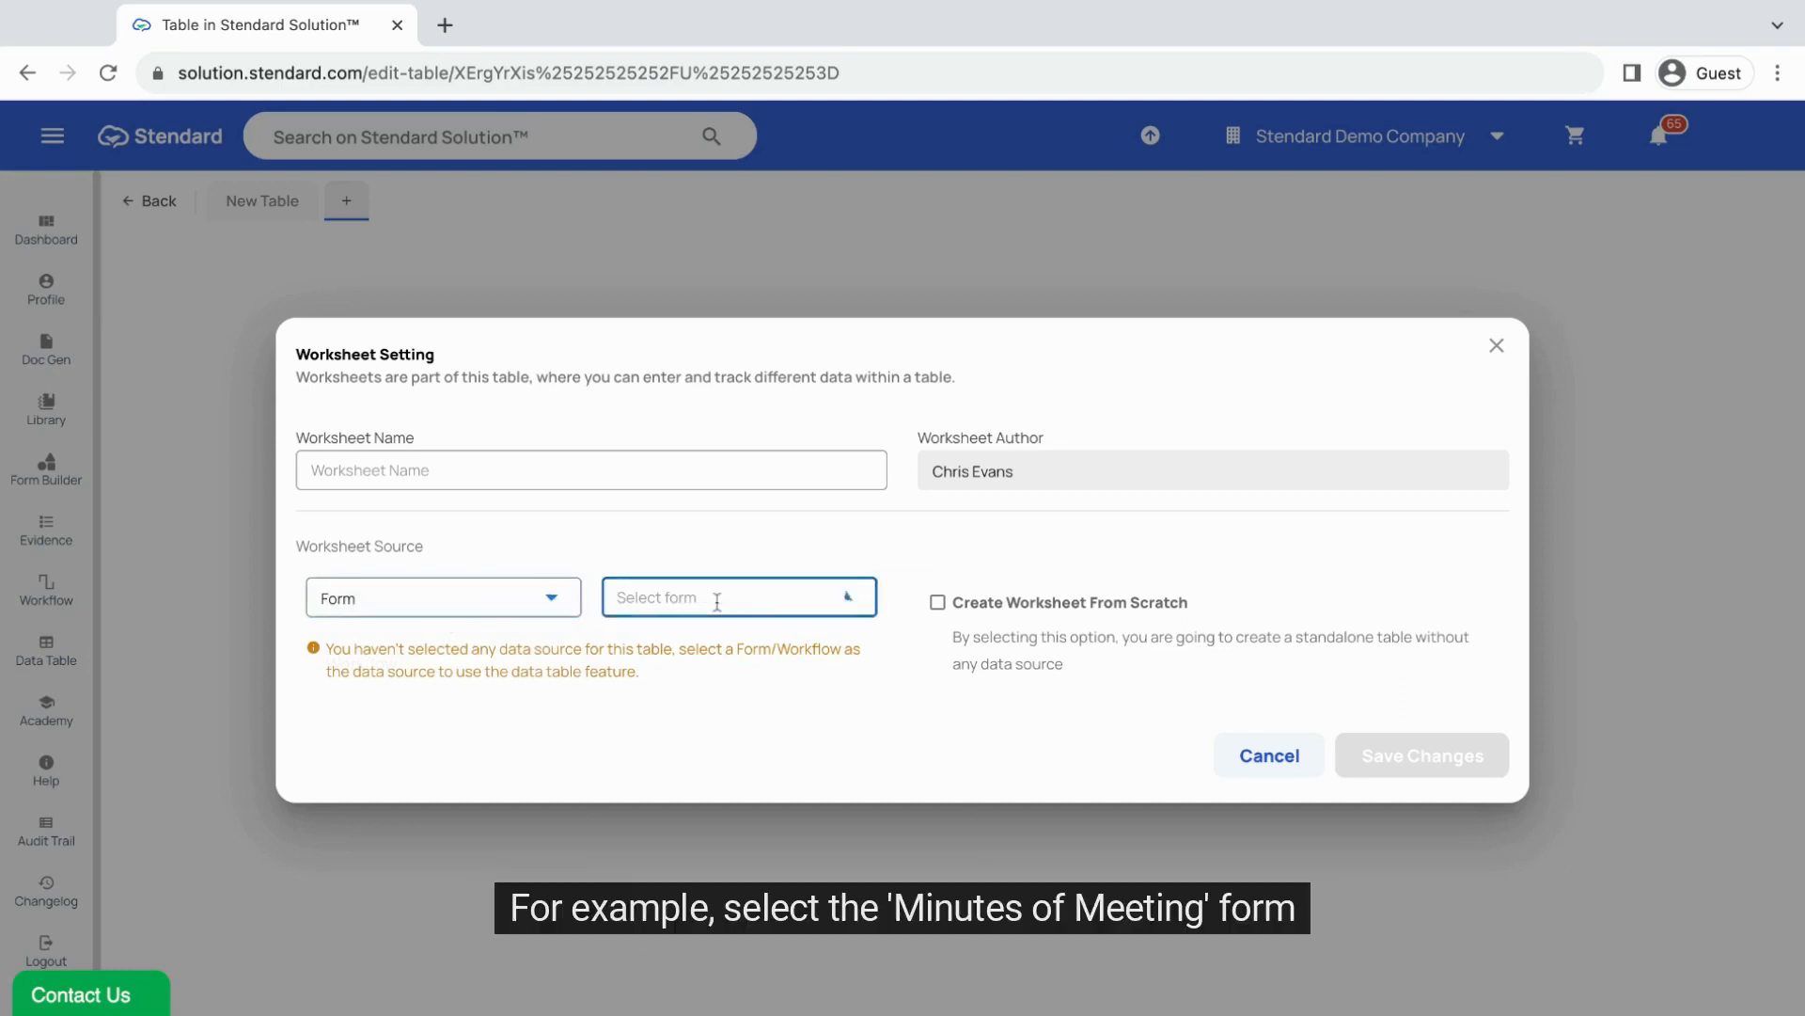
{"action": "scroll", "coordinate": [738, 720], "scroll_direction": "down", "scroll_amount": 2}
{"action": "scroll", "coordinate": [743, 734], "scroll_direction": "down", "scroll_amount": 2}
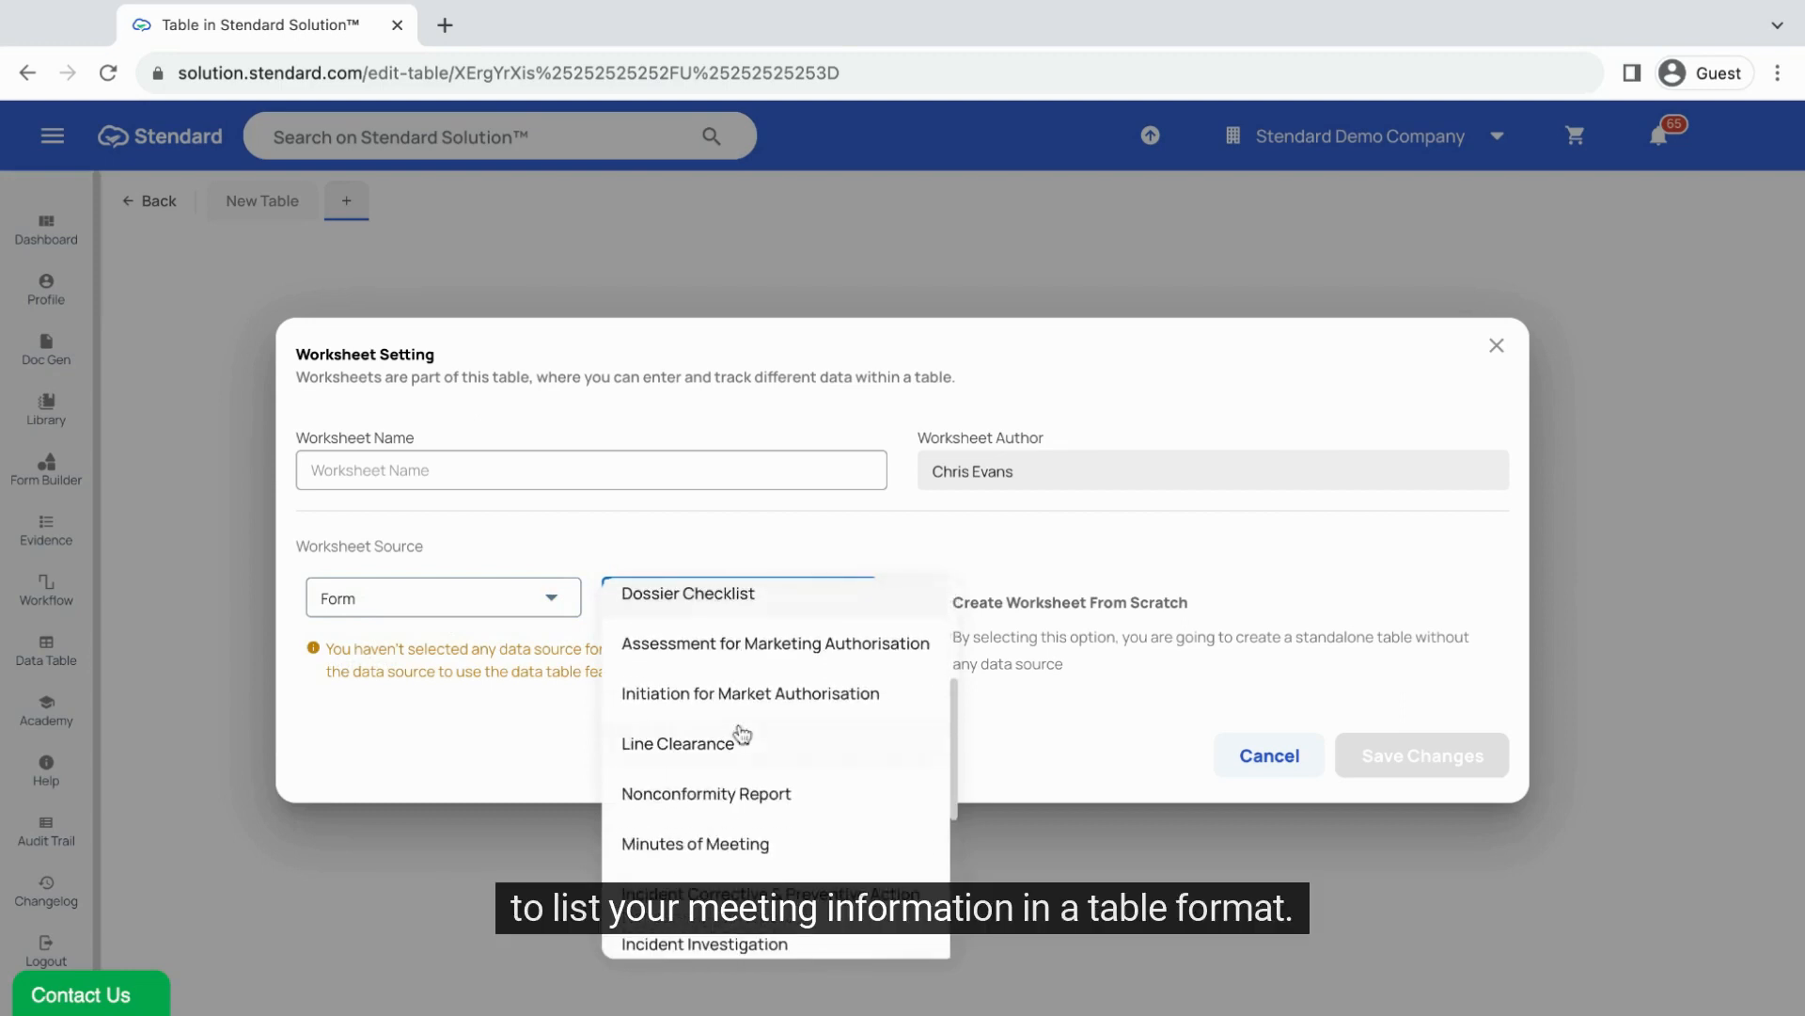
{"action": "left_click", "coordinate": [729, 838]}
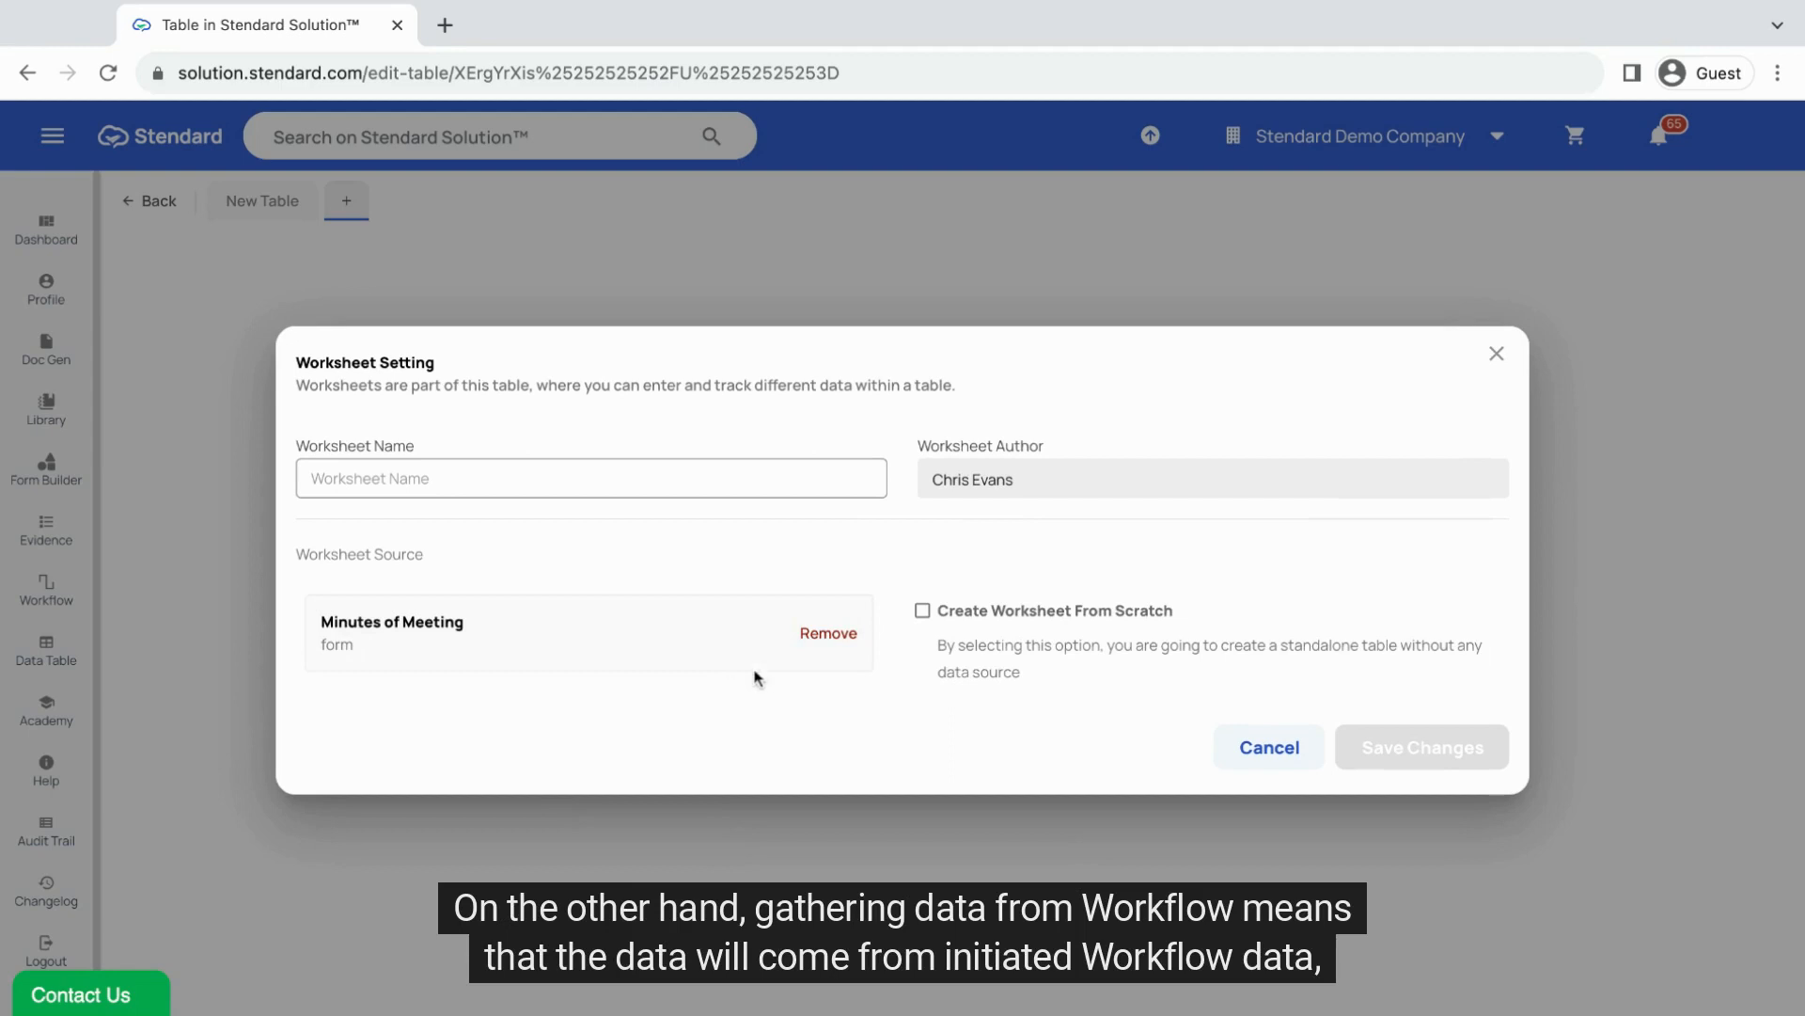
Step: Replace the worksheet's form source with the Nonconformity Management workflow
{"action": "left_click", "coordinate": [821, 640]}
{"action": "left_click", "coordinate": [511, 597]}
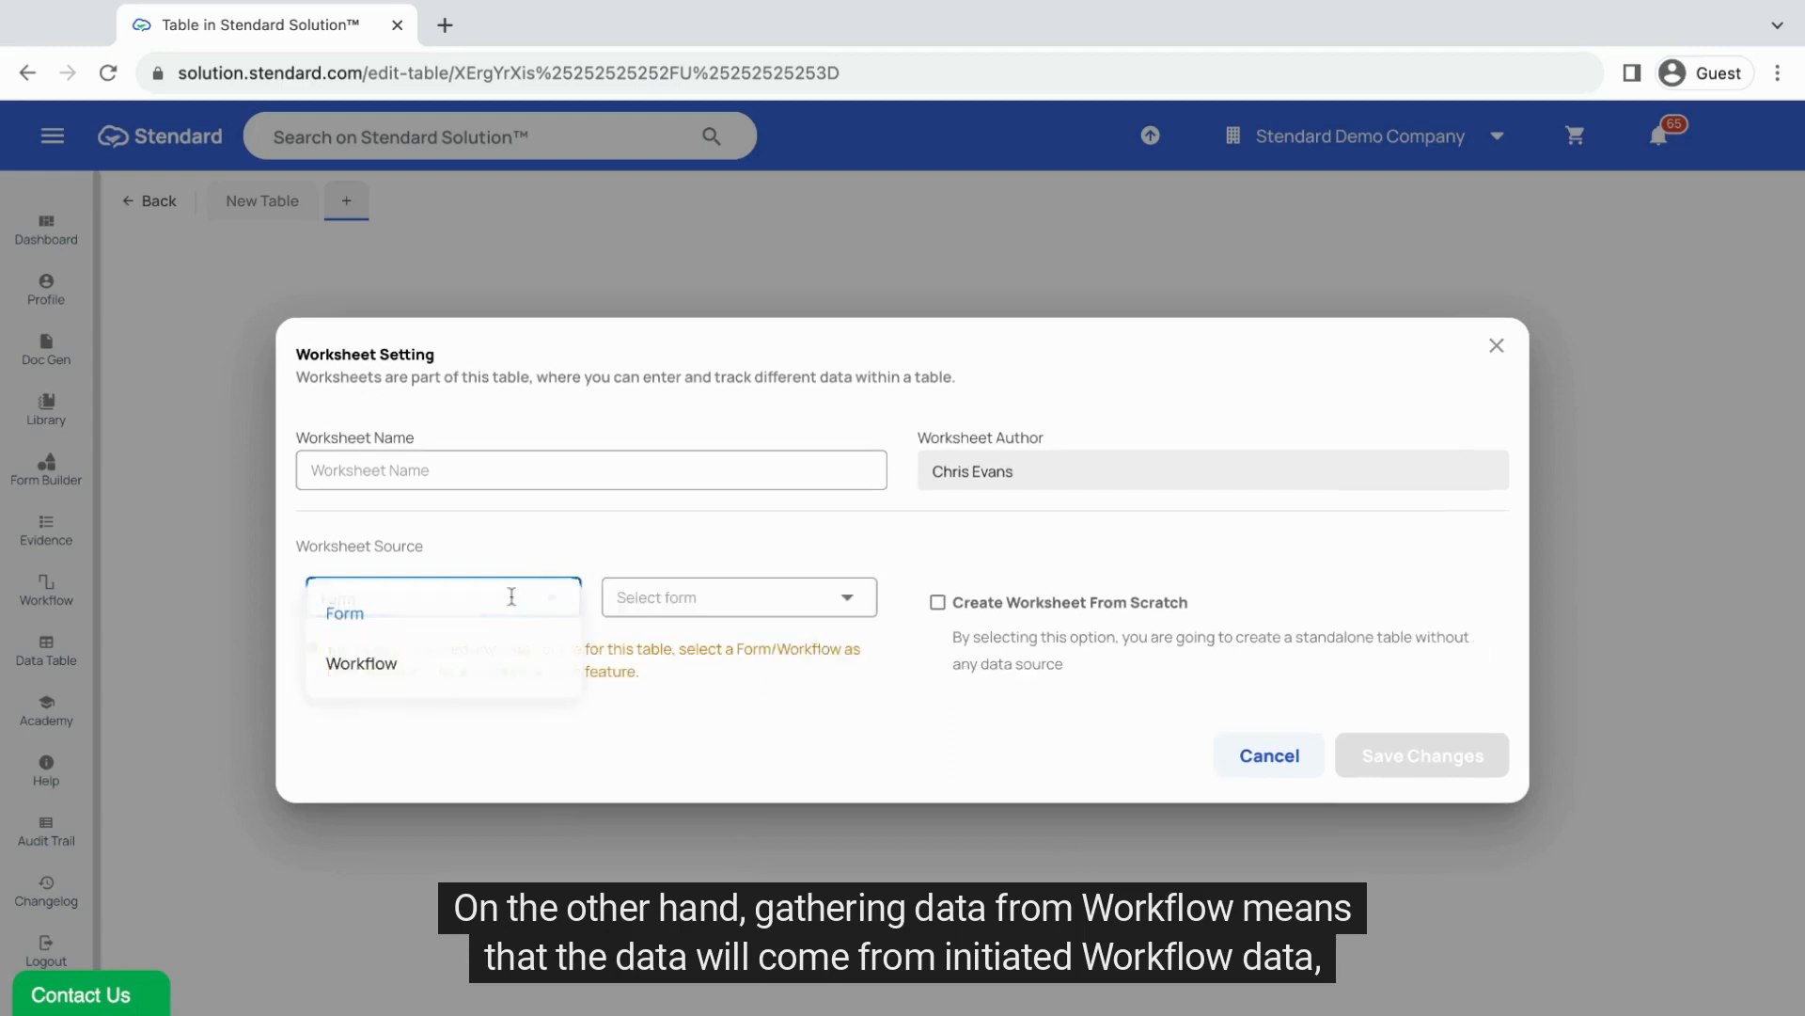
{"action": "left_click", "coordinate": [499, 672]}
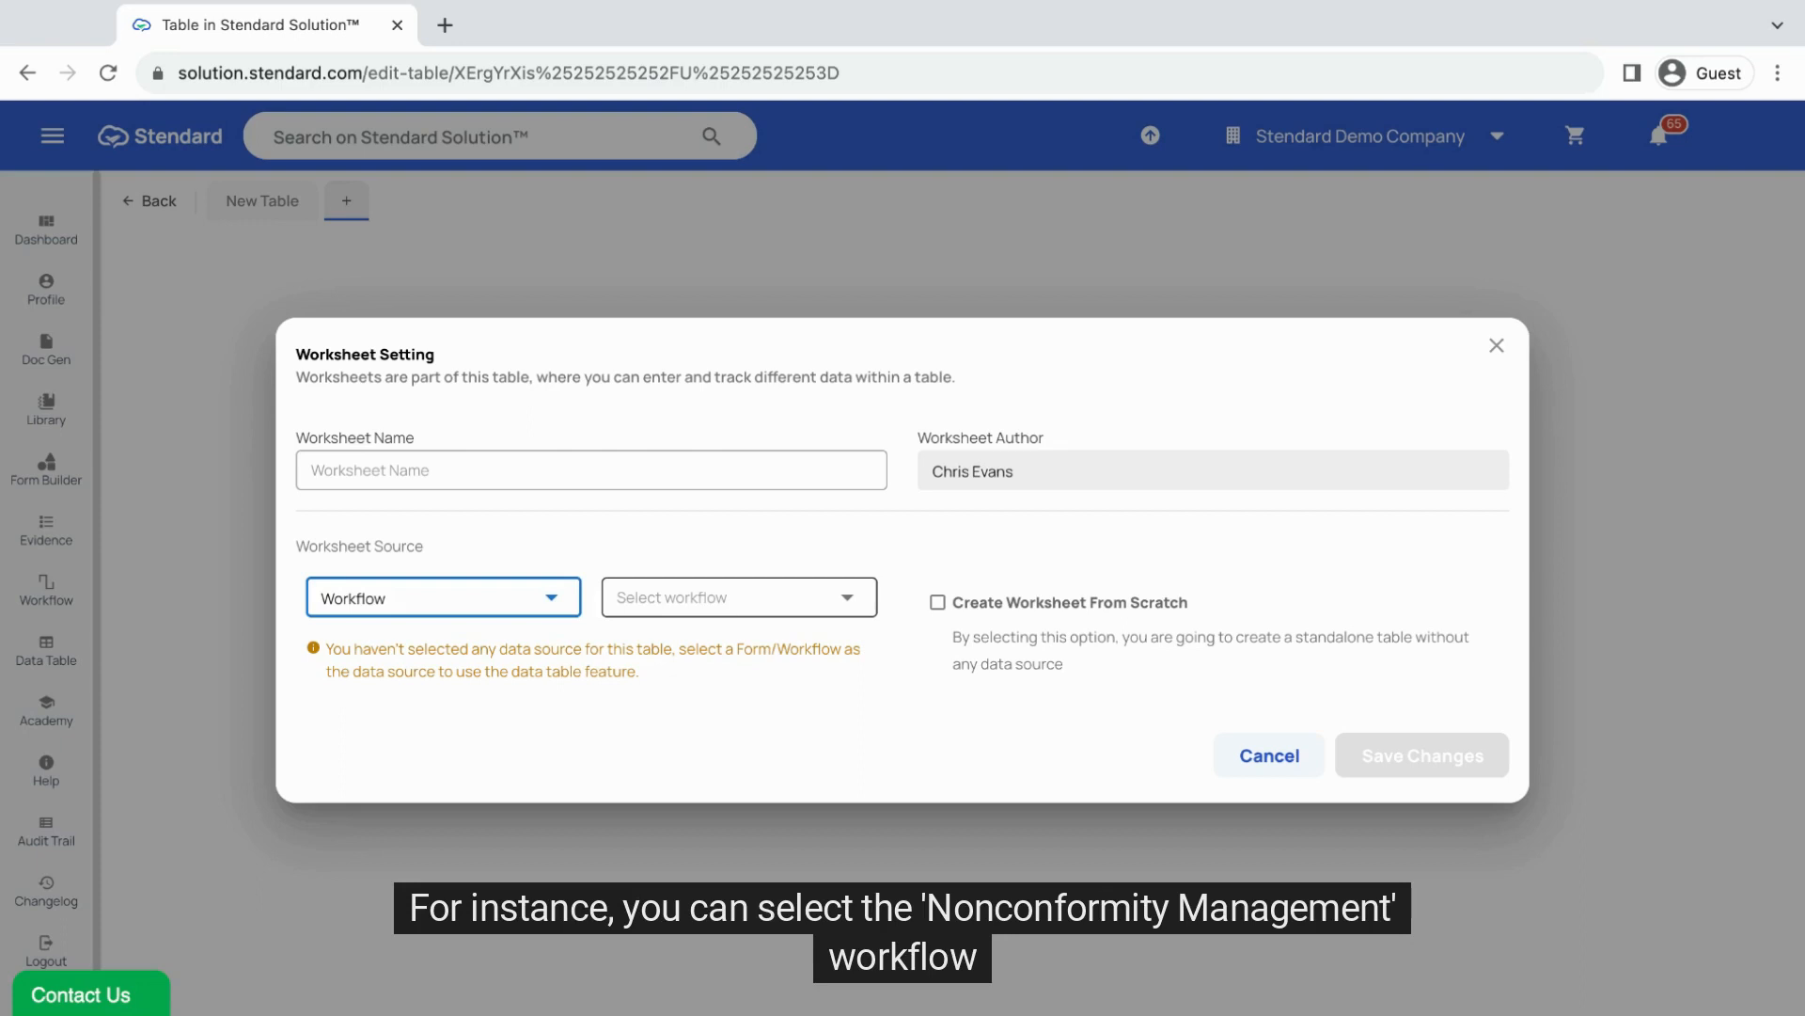
{"action": "left_click", "coordinate": [739, 597]}
{"action": "scroll", "coordinate": [736, 685], "scroll_direction": "down", "scroll_amount": 1}
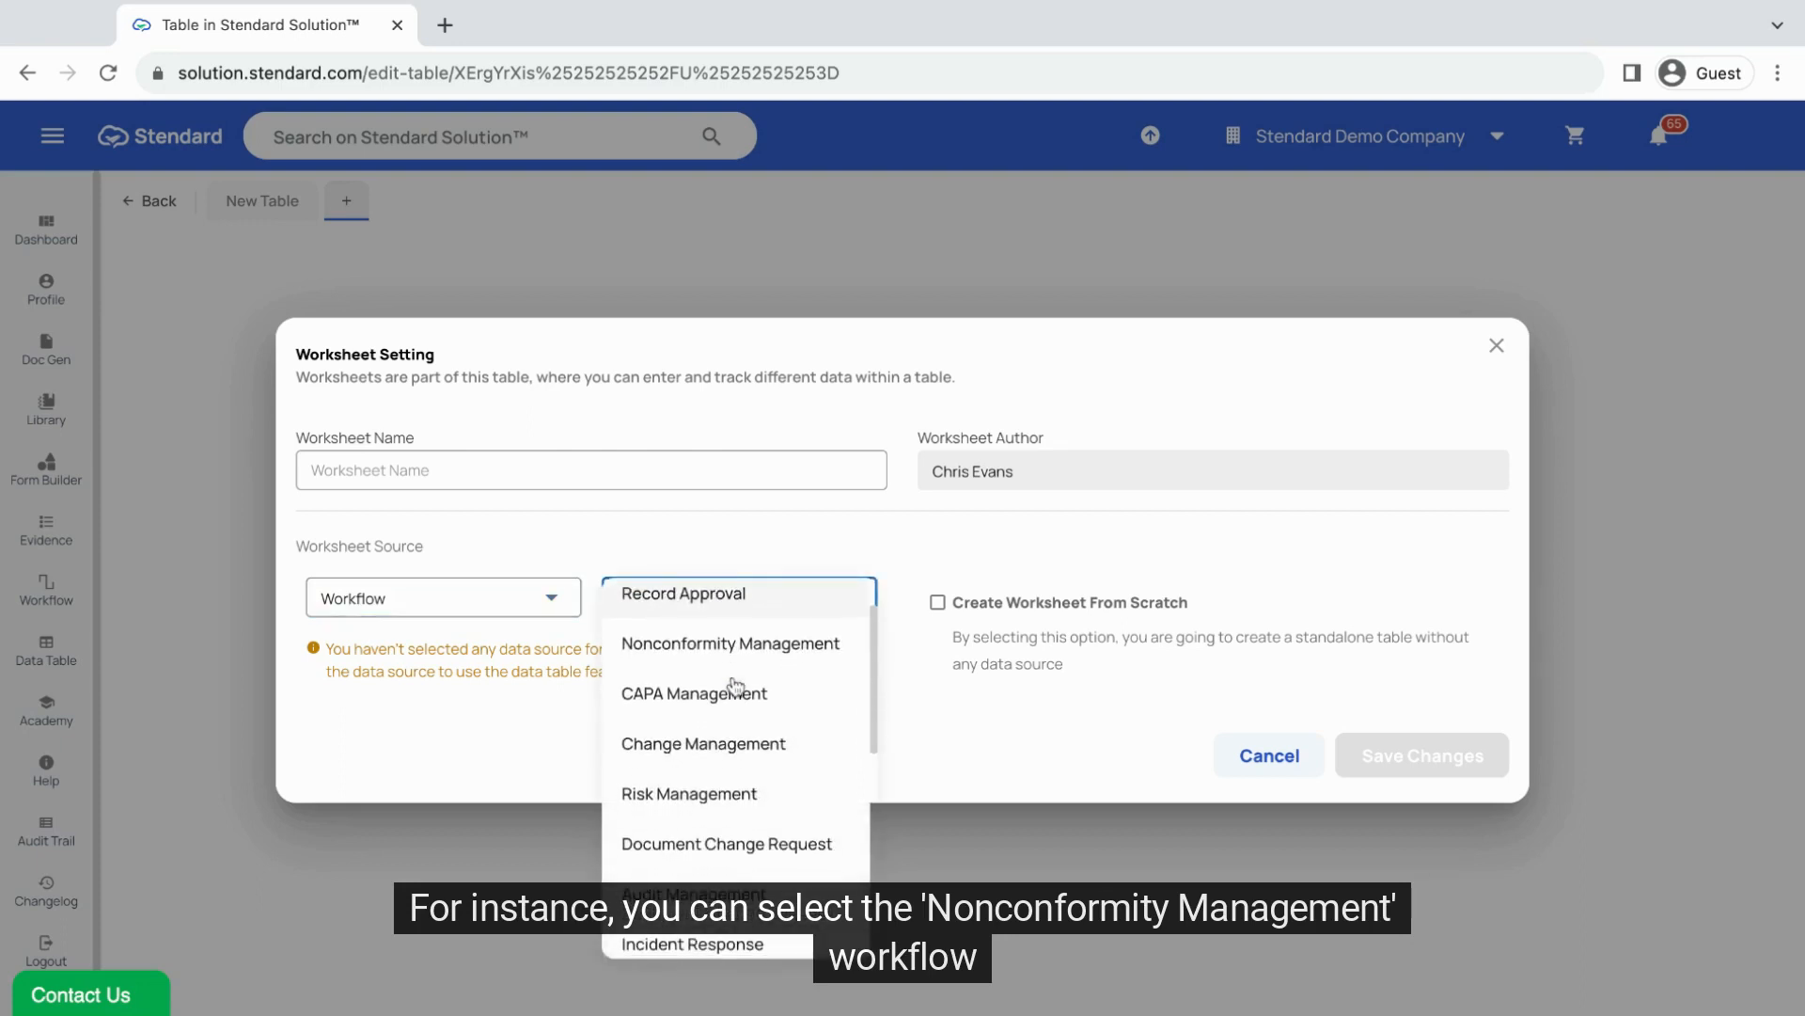
{"action": "left_click", "coordinate": [731, 647]}
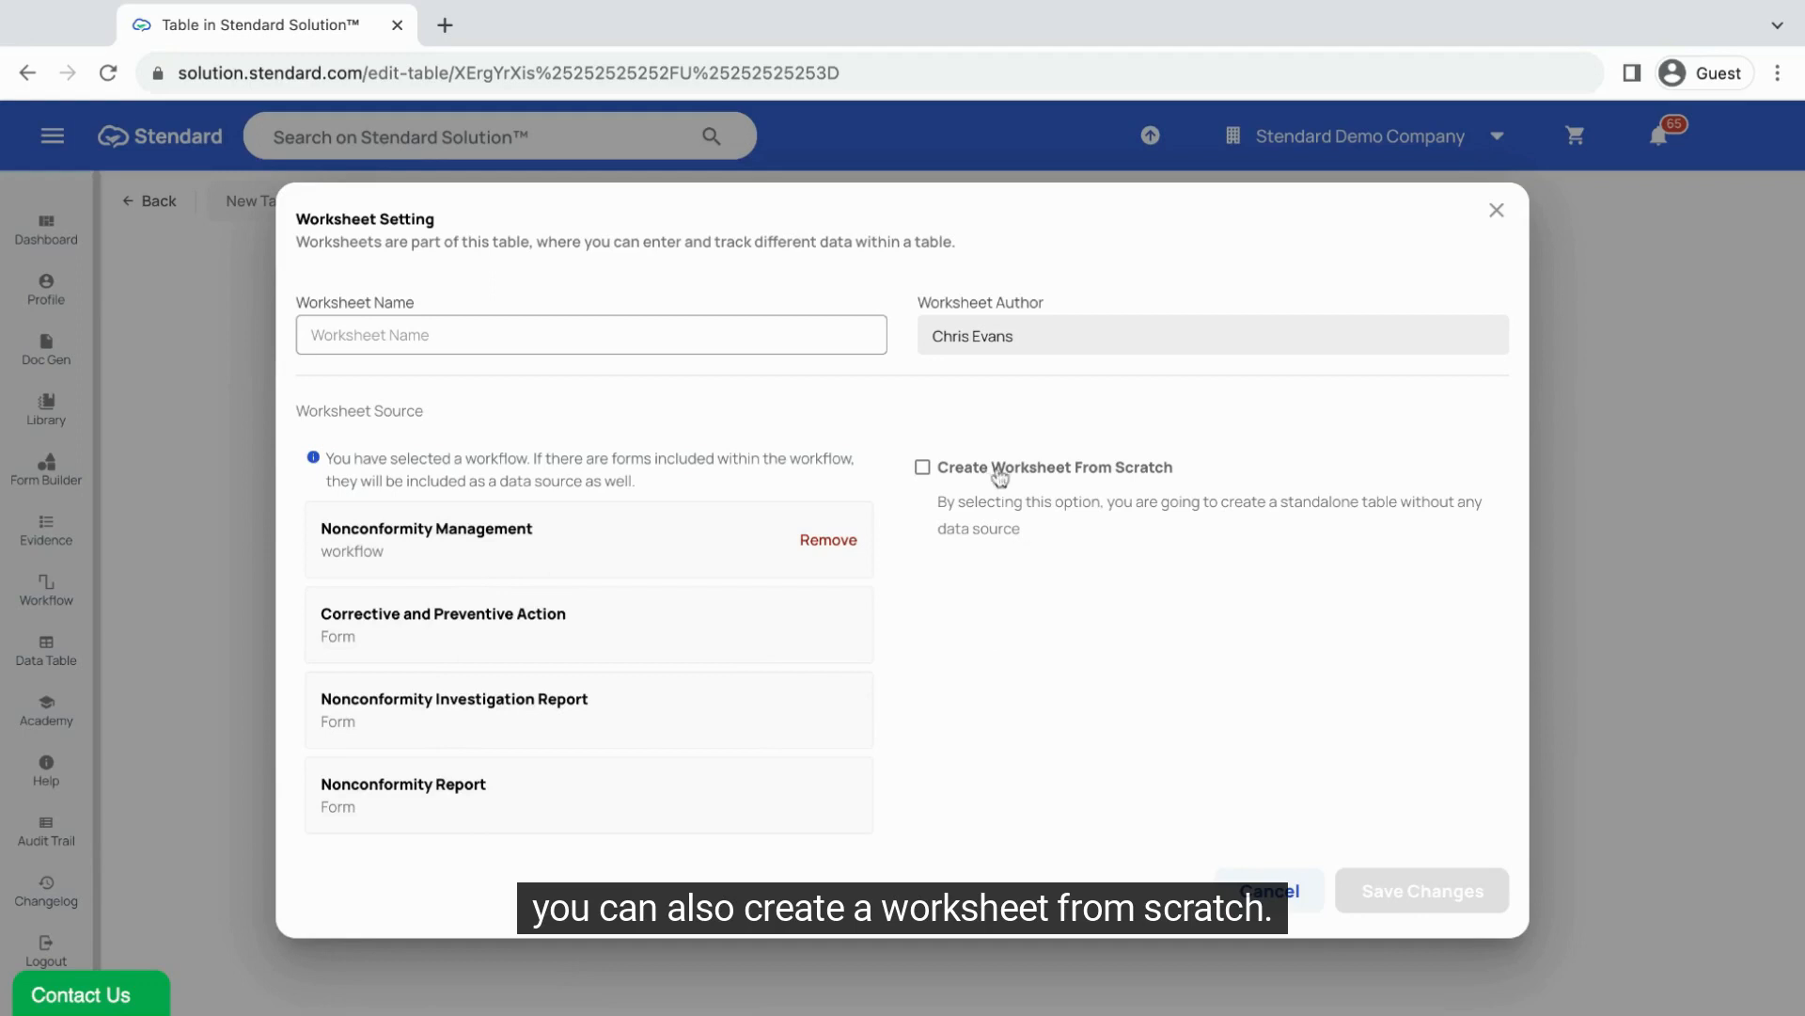
Step: Try the option to create the worksheet from scratch, and turn it off again
{"action": "left_click", "coordinate": [922, 467]}
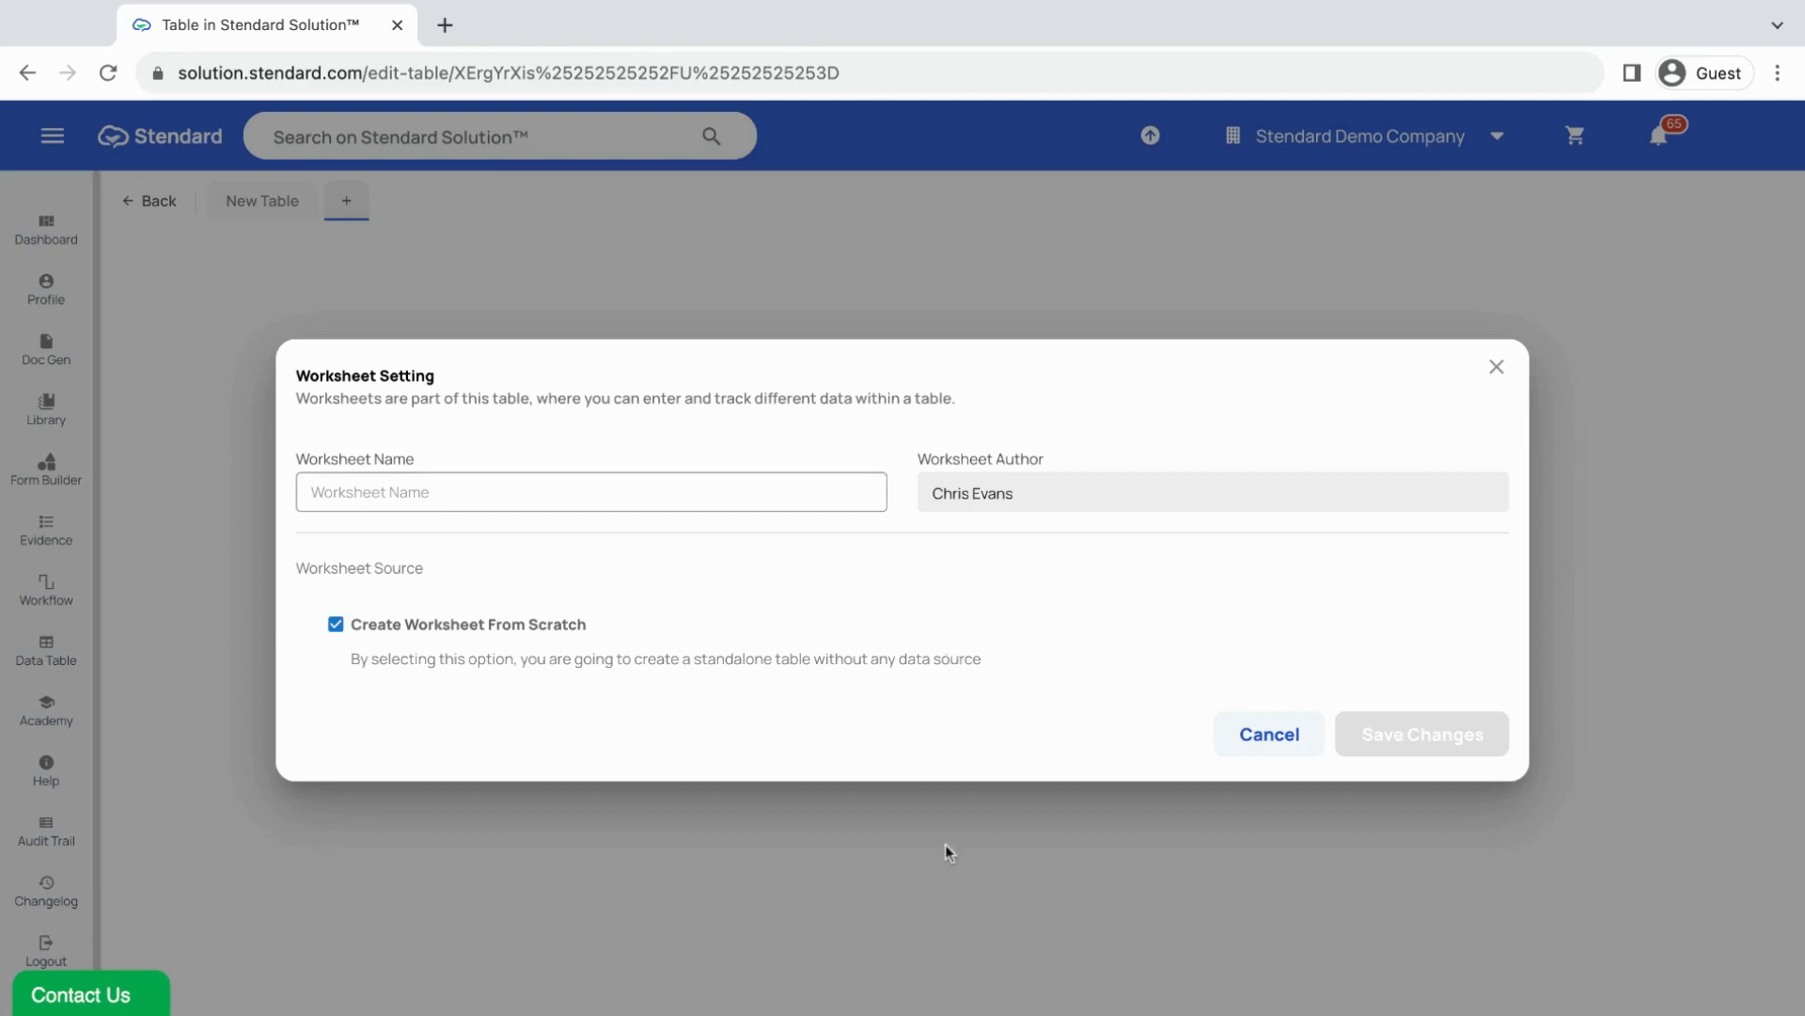
{"action": "left_click", "coordinate": [948, 948]}
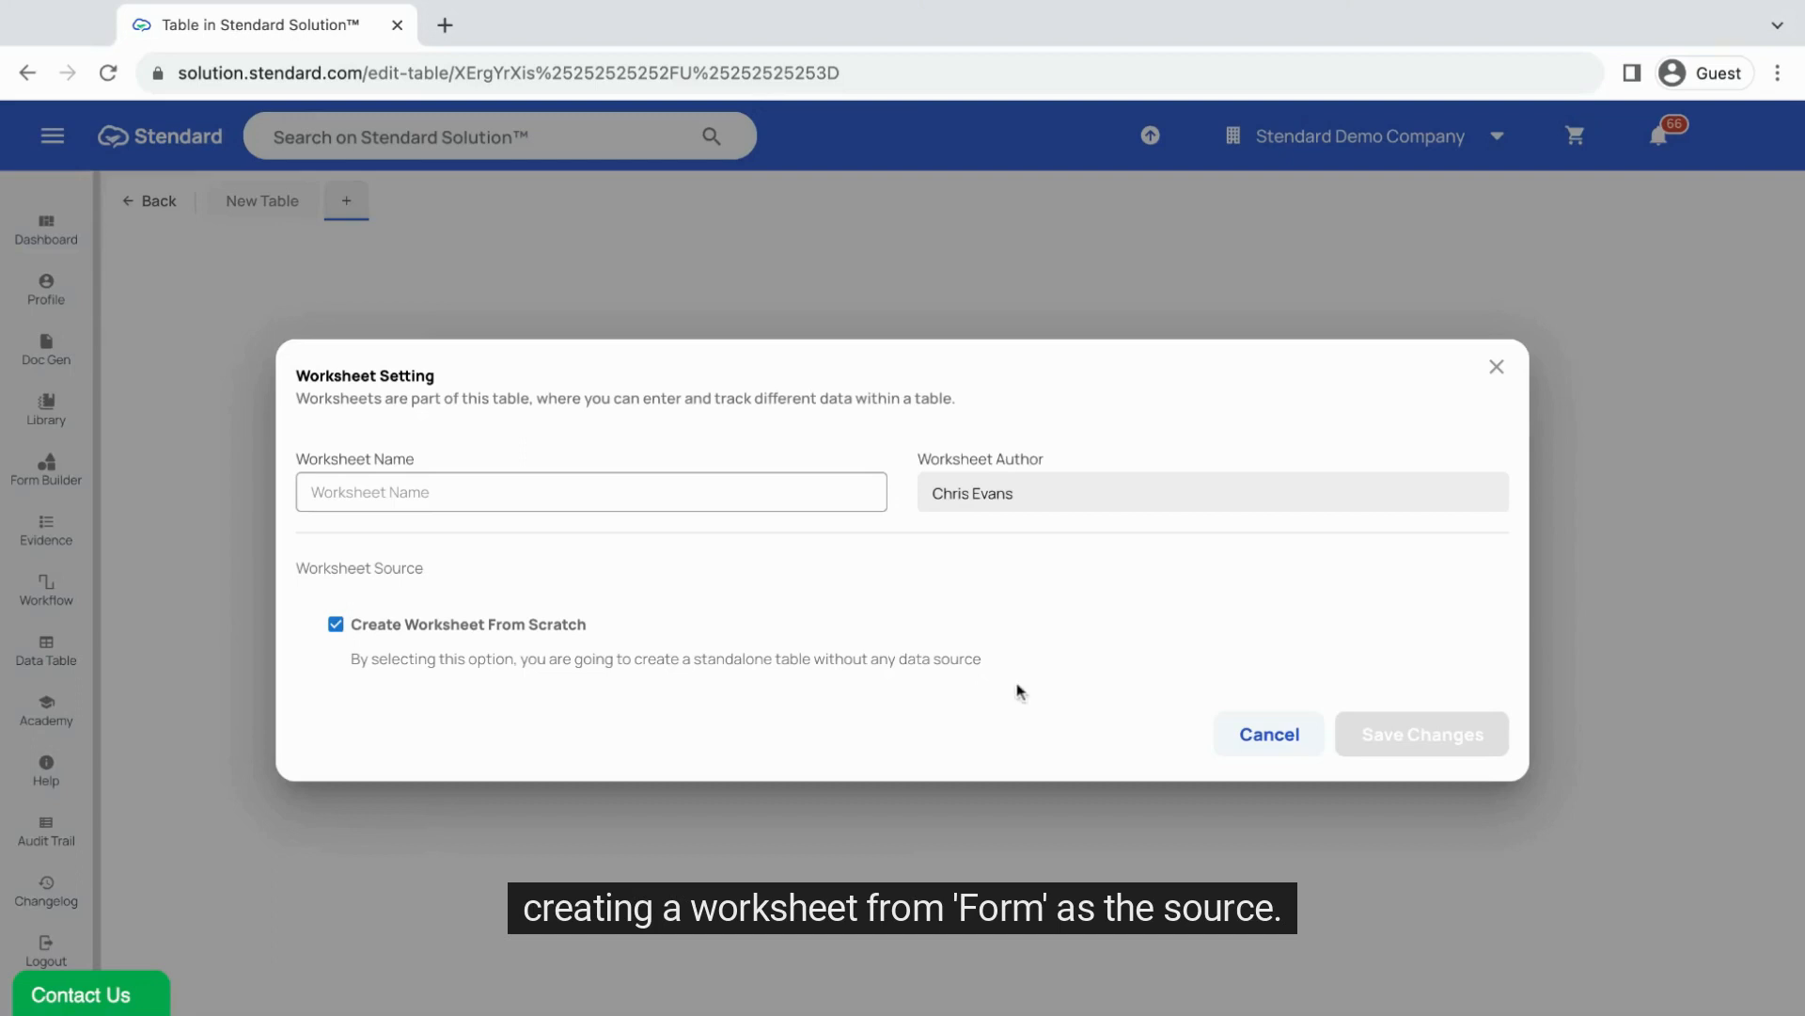
{"action": "left_click", "coordinate": [336, 624]}
Step: Set the worksheet source to Form and pick the Minutes of Meeting form
{"action": "left_click", "coordinate": [488, 607]}
{"action": "left_click", "coordinate": [488, 609]}
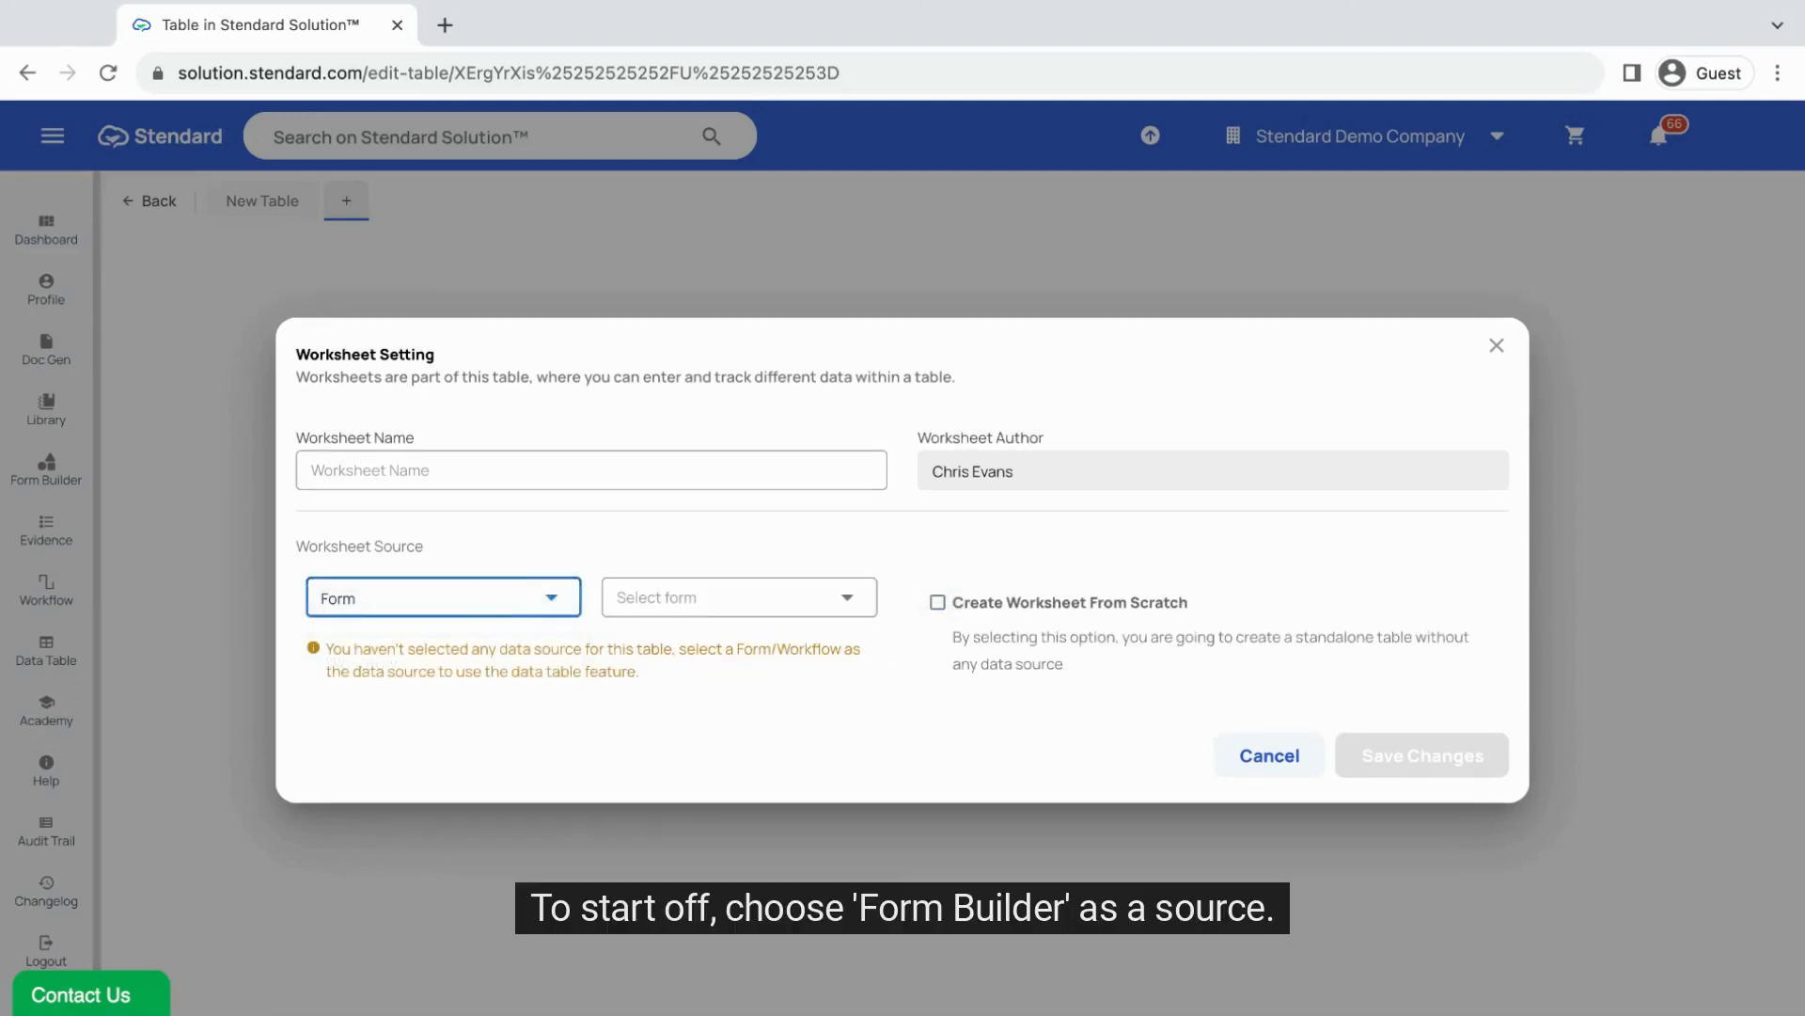
{"action": "left_click", "coordinate": [623, 602]}
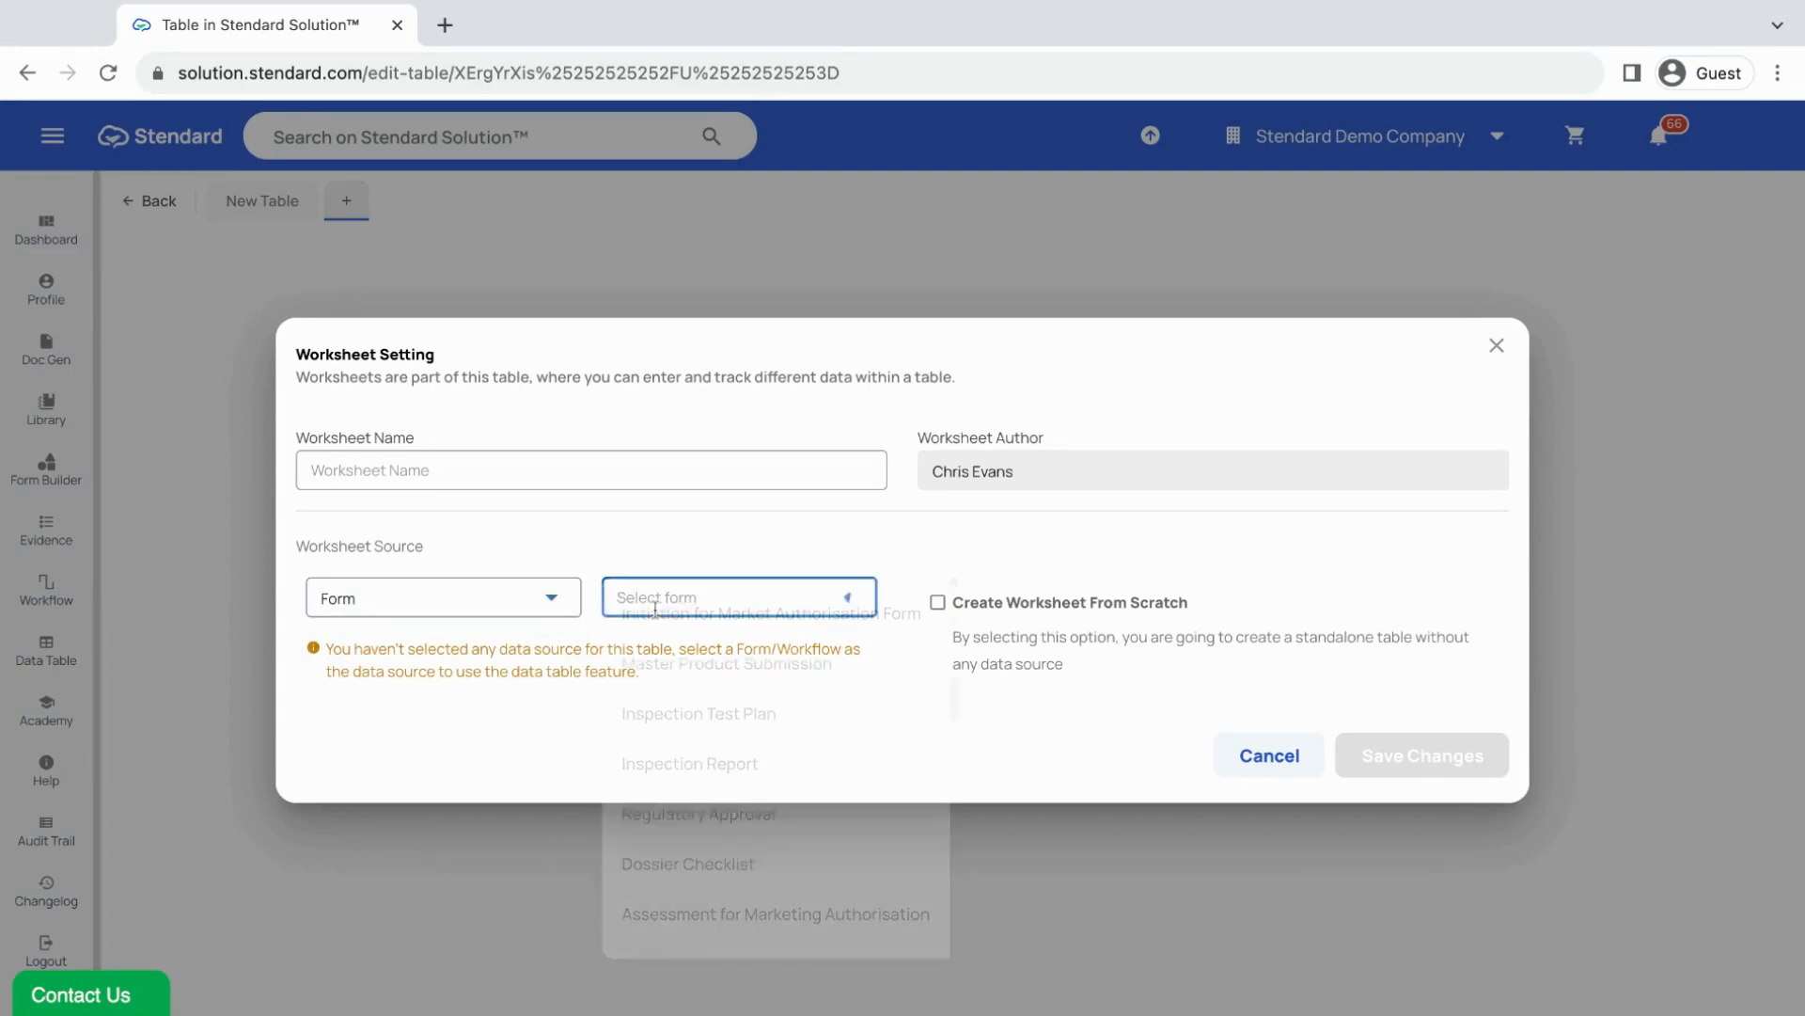
{"action": "scroll", "coordinate": [767, 804], "scroll_direction": "down", "scroll_amount": 1}
{"action": "scroll", "coordinate": [766, 809], "scroll_direction": "down", "scroll_amount": 1}
{"action": "left_click", "coordinate": [766, 814]}
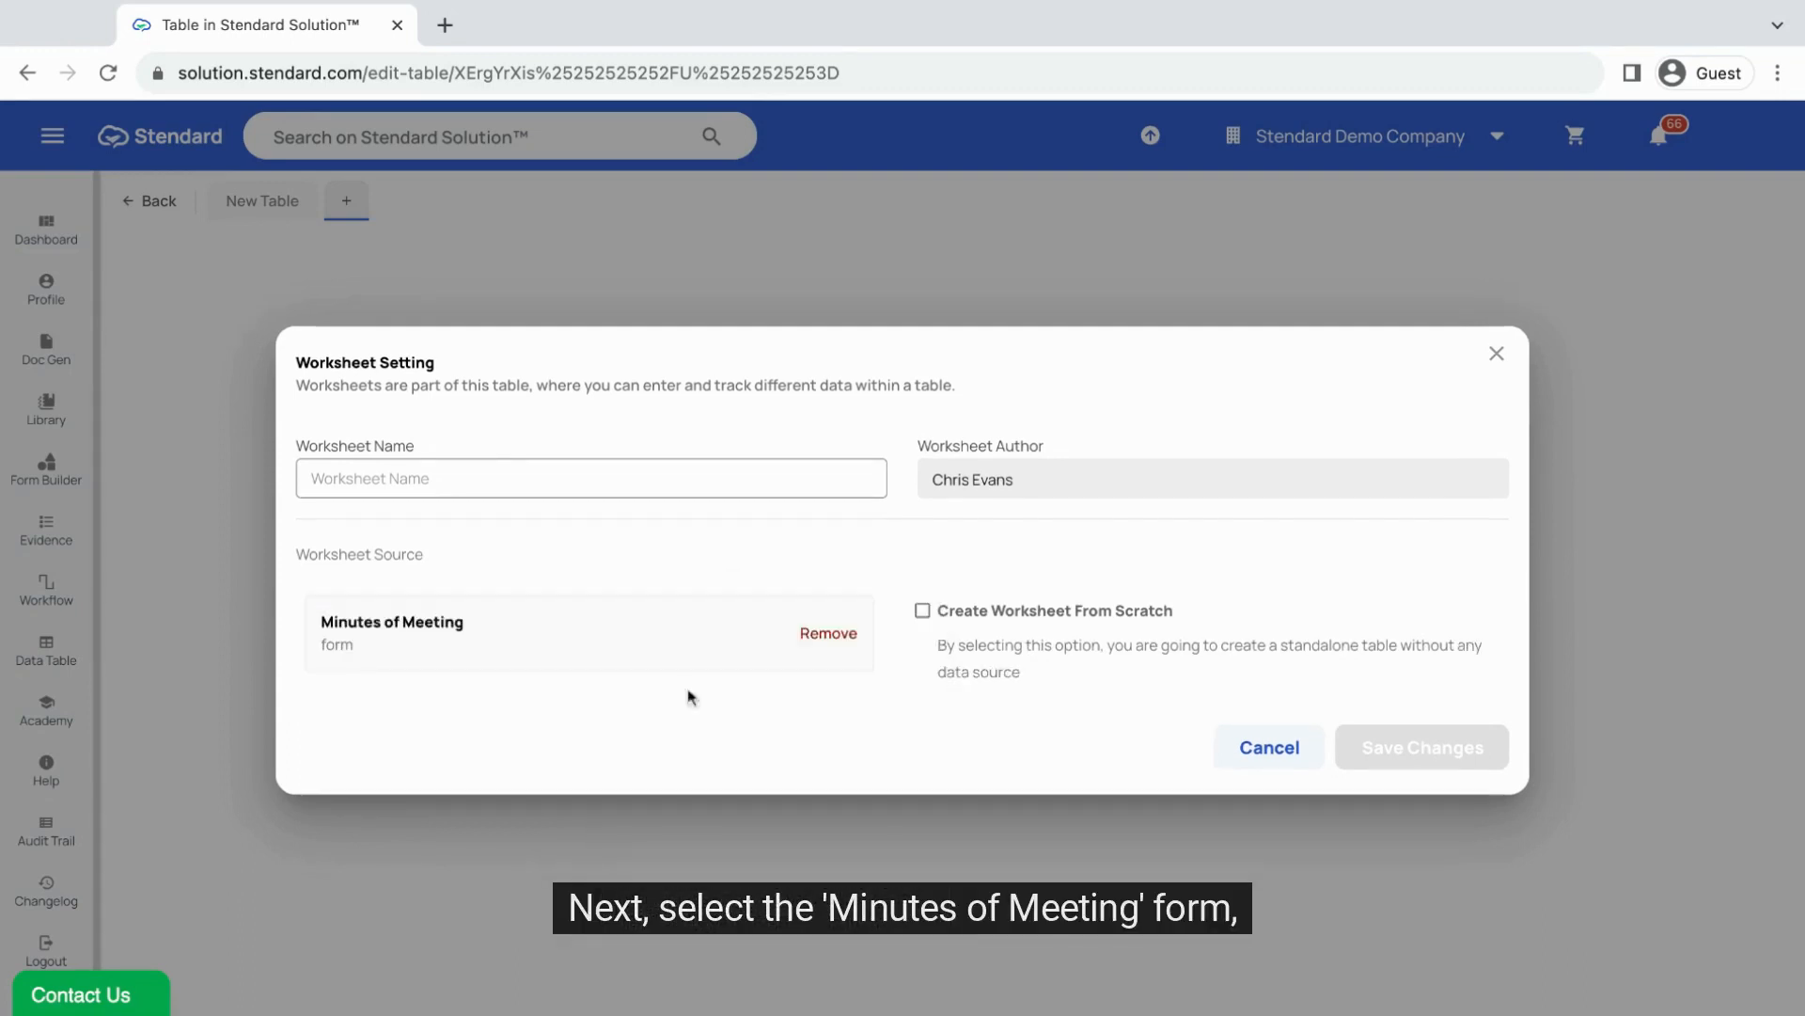
Step: Name the worksheet "Minutes of meeting" and save its settings
{"action": "left_click", "coordinate": [524, 476]}
{"action": "type", "text": "Minutes of meeting"}
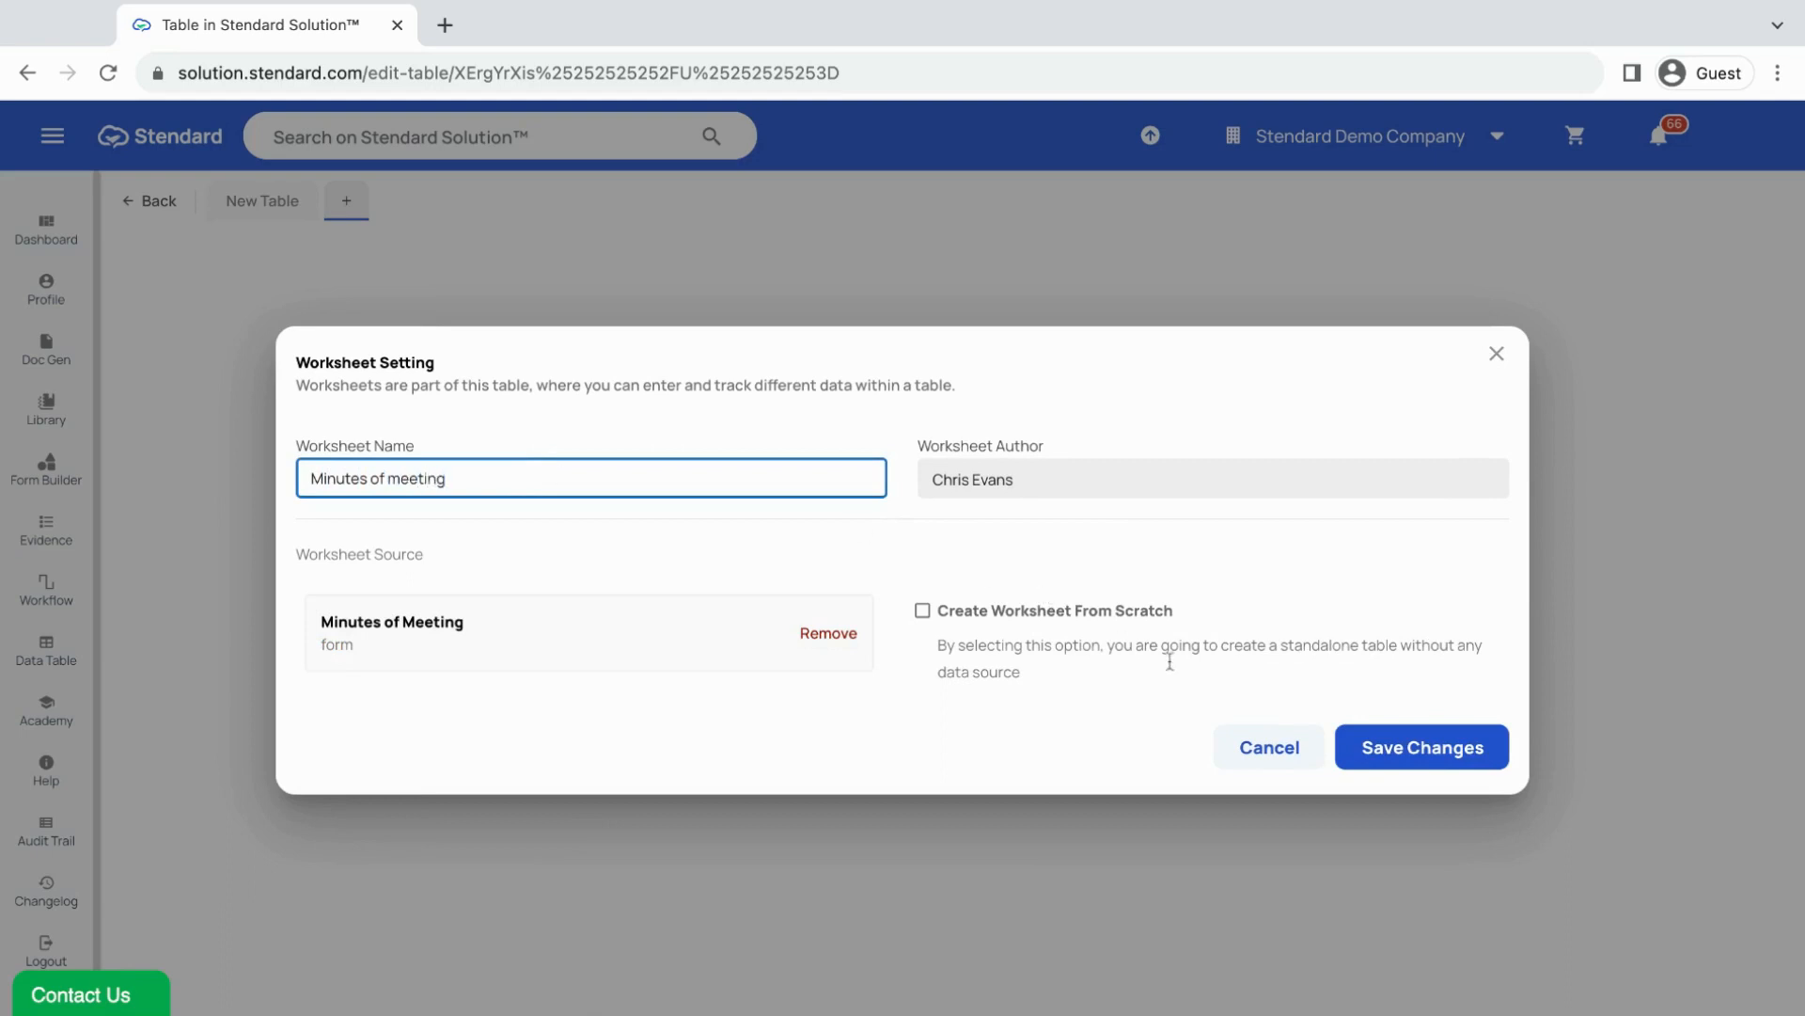
{"action": "left_click", "coordinate": [1393, 773]}
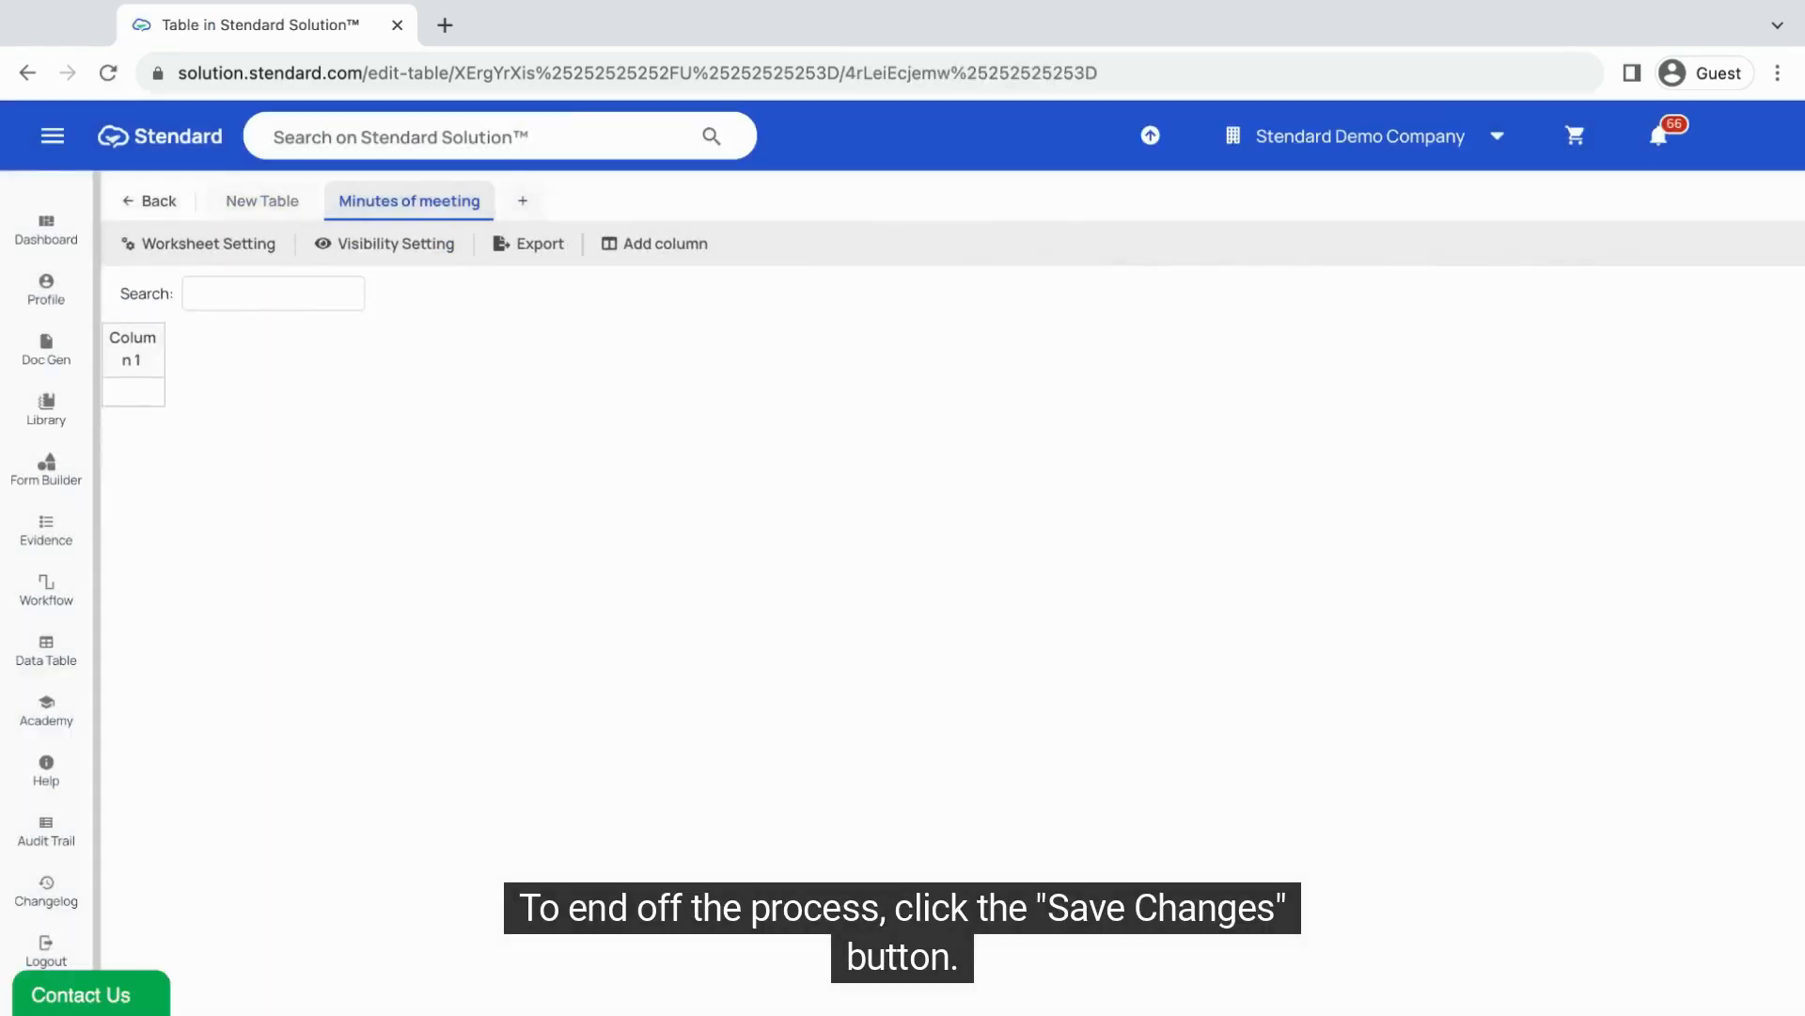
Step: Edit Column 1: name it "Meeting's Title", use Original Data from "Title of Meeting - Section 1", and save it
{"action": "left_click", "coordinate": [134, 360]}
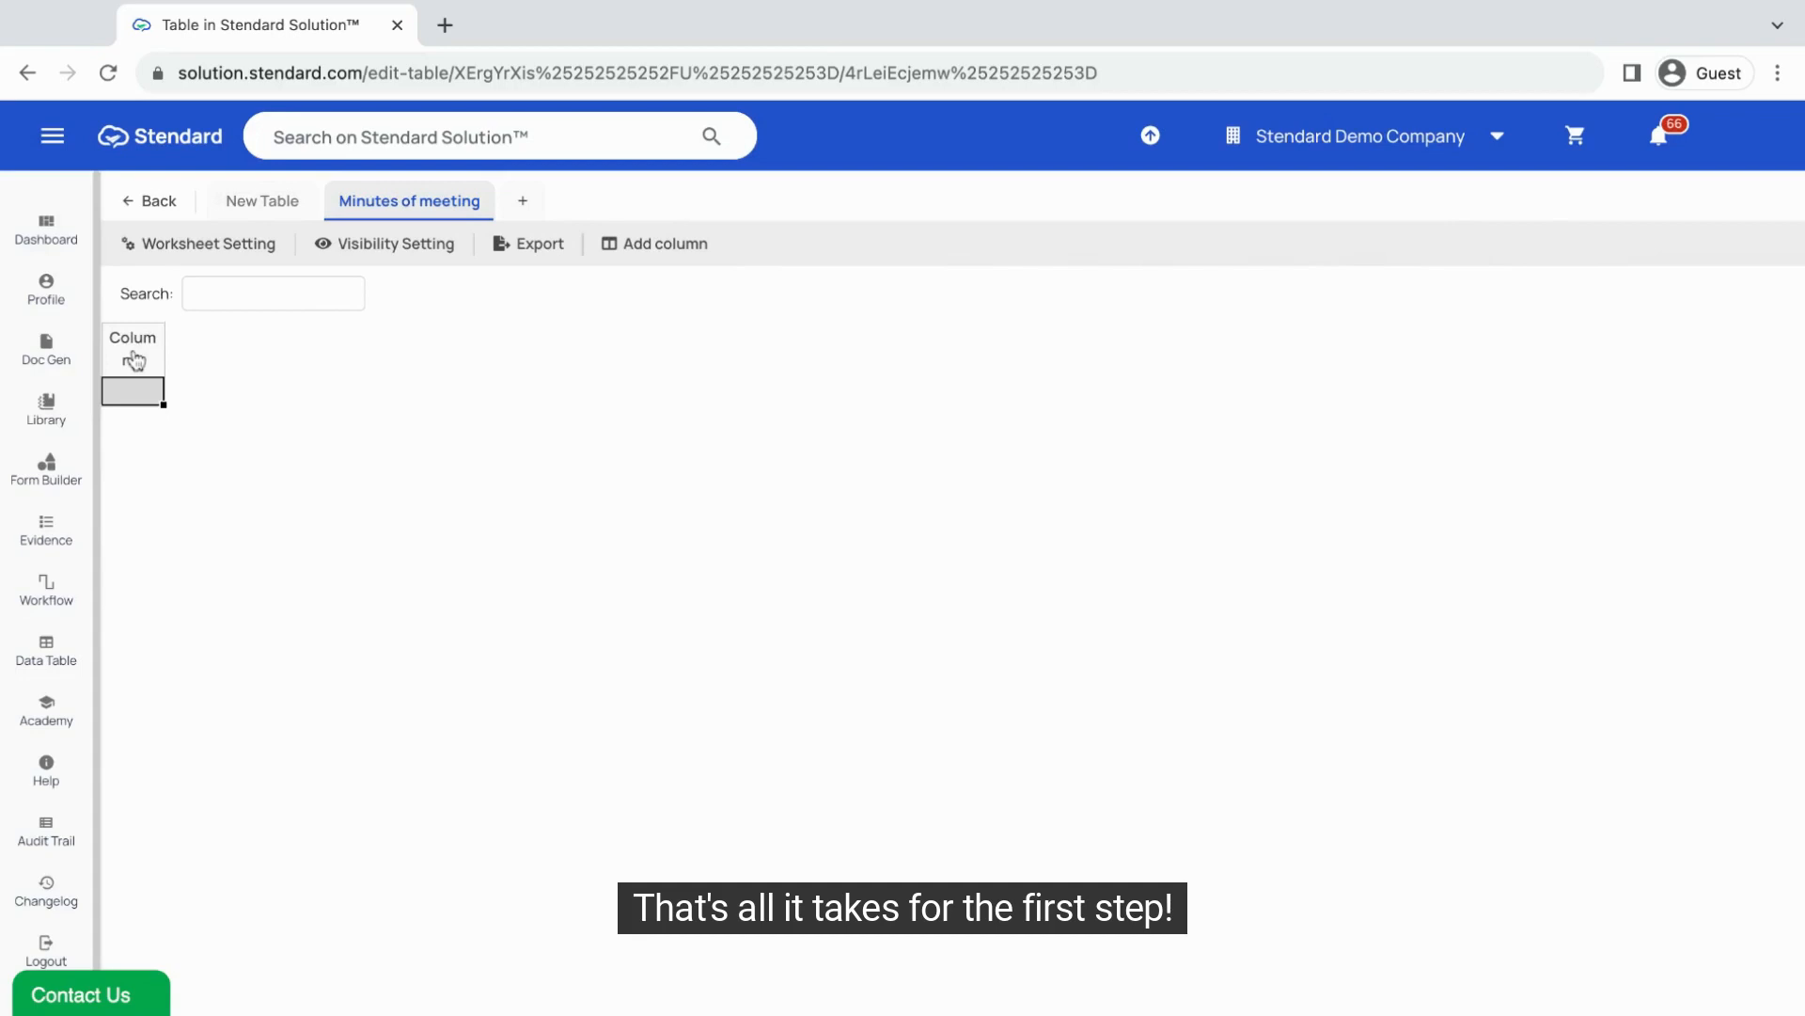
{"action": "right_click", "coordinate": [134, 360]}
{"action": "left_click", "coordinate": [179, 374]}
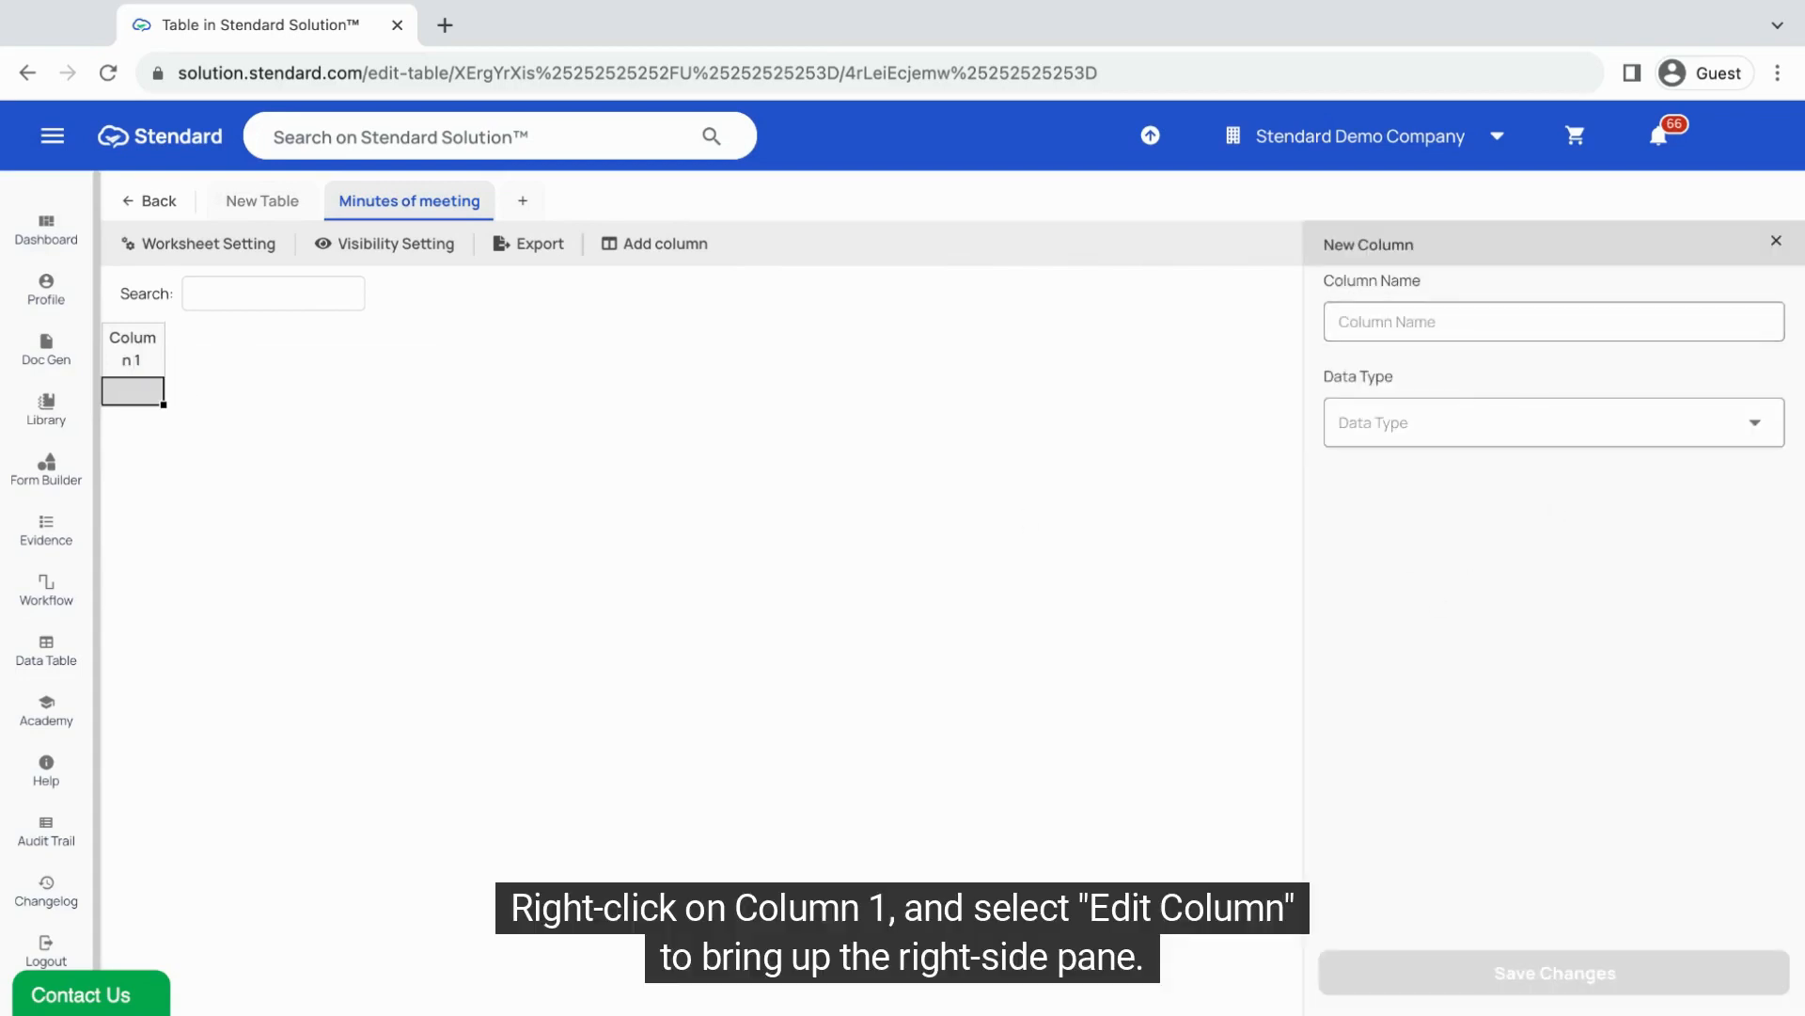
{"action": "left_click", "coordinate": [1462, 428]}
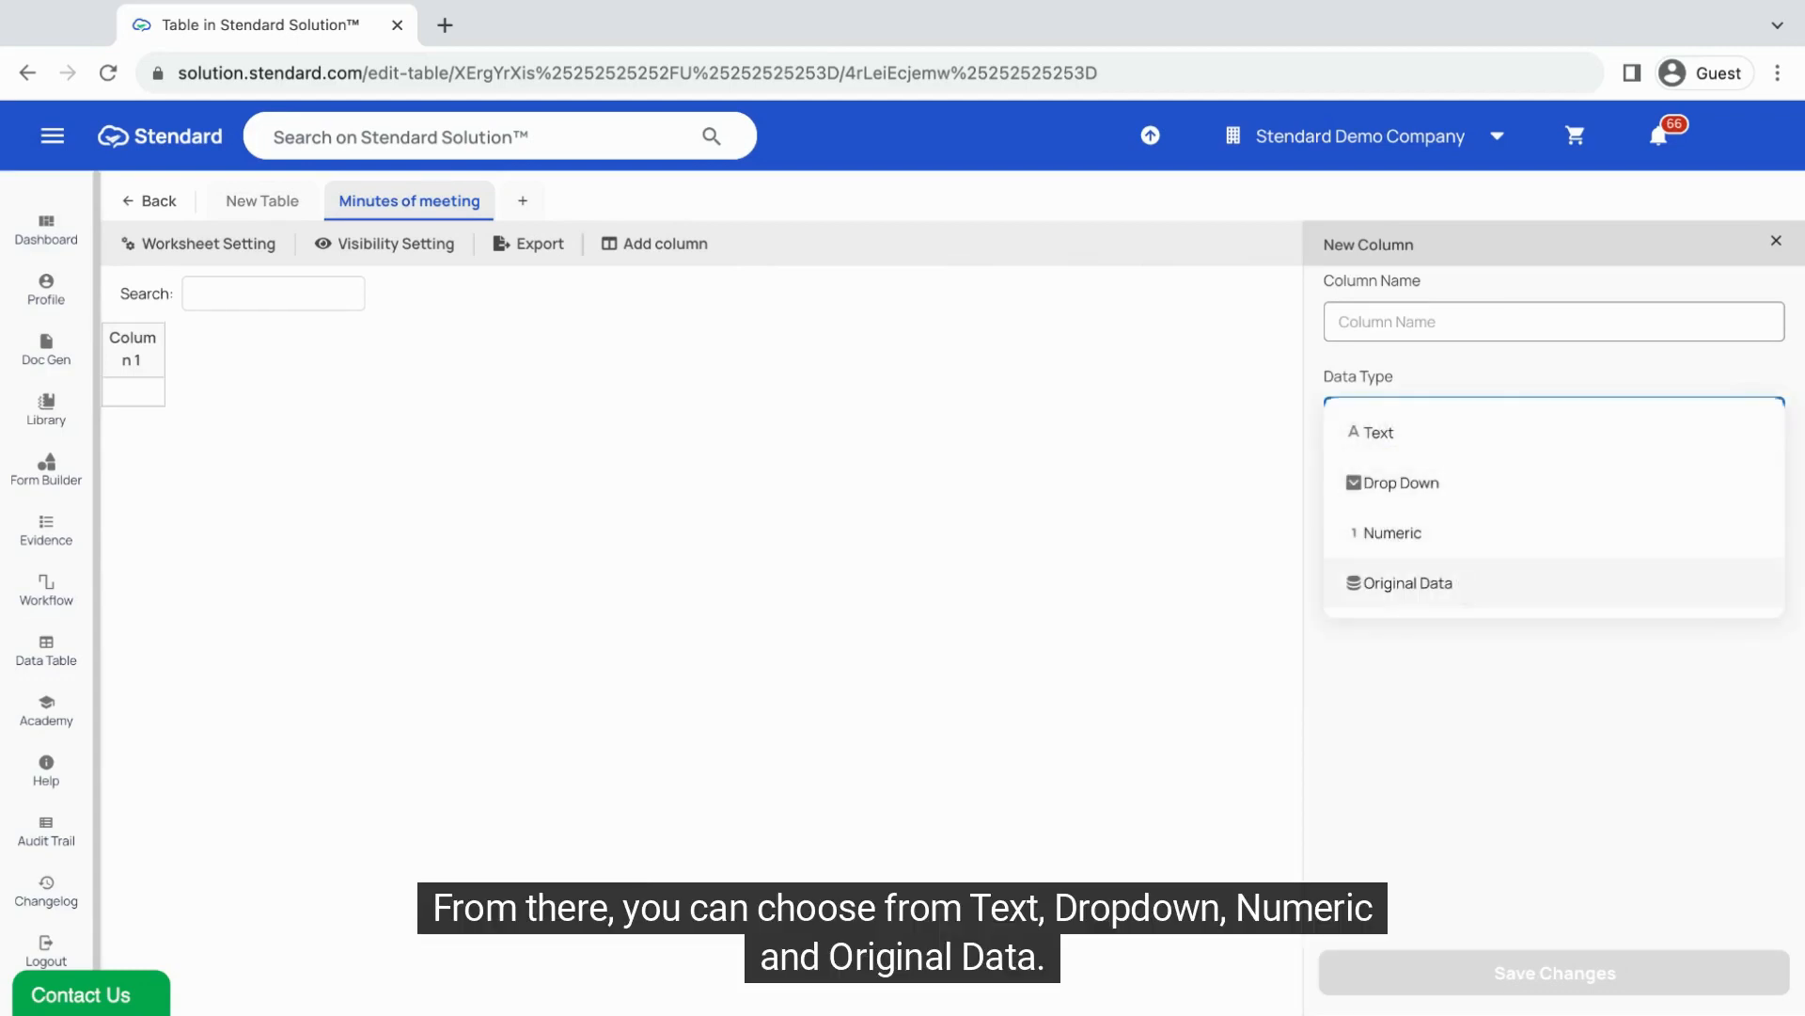
{"action": "left_click", "coordinate": [1462, 585]}
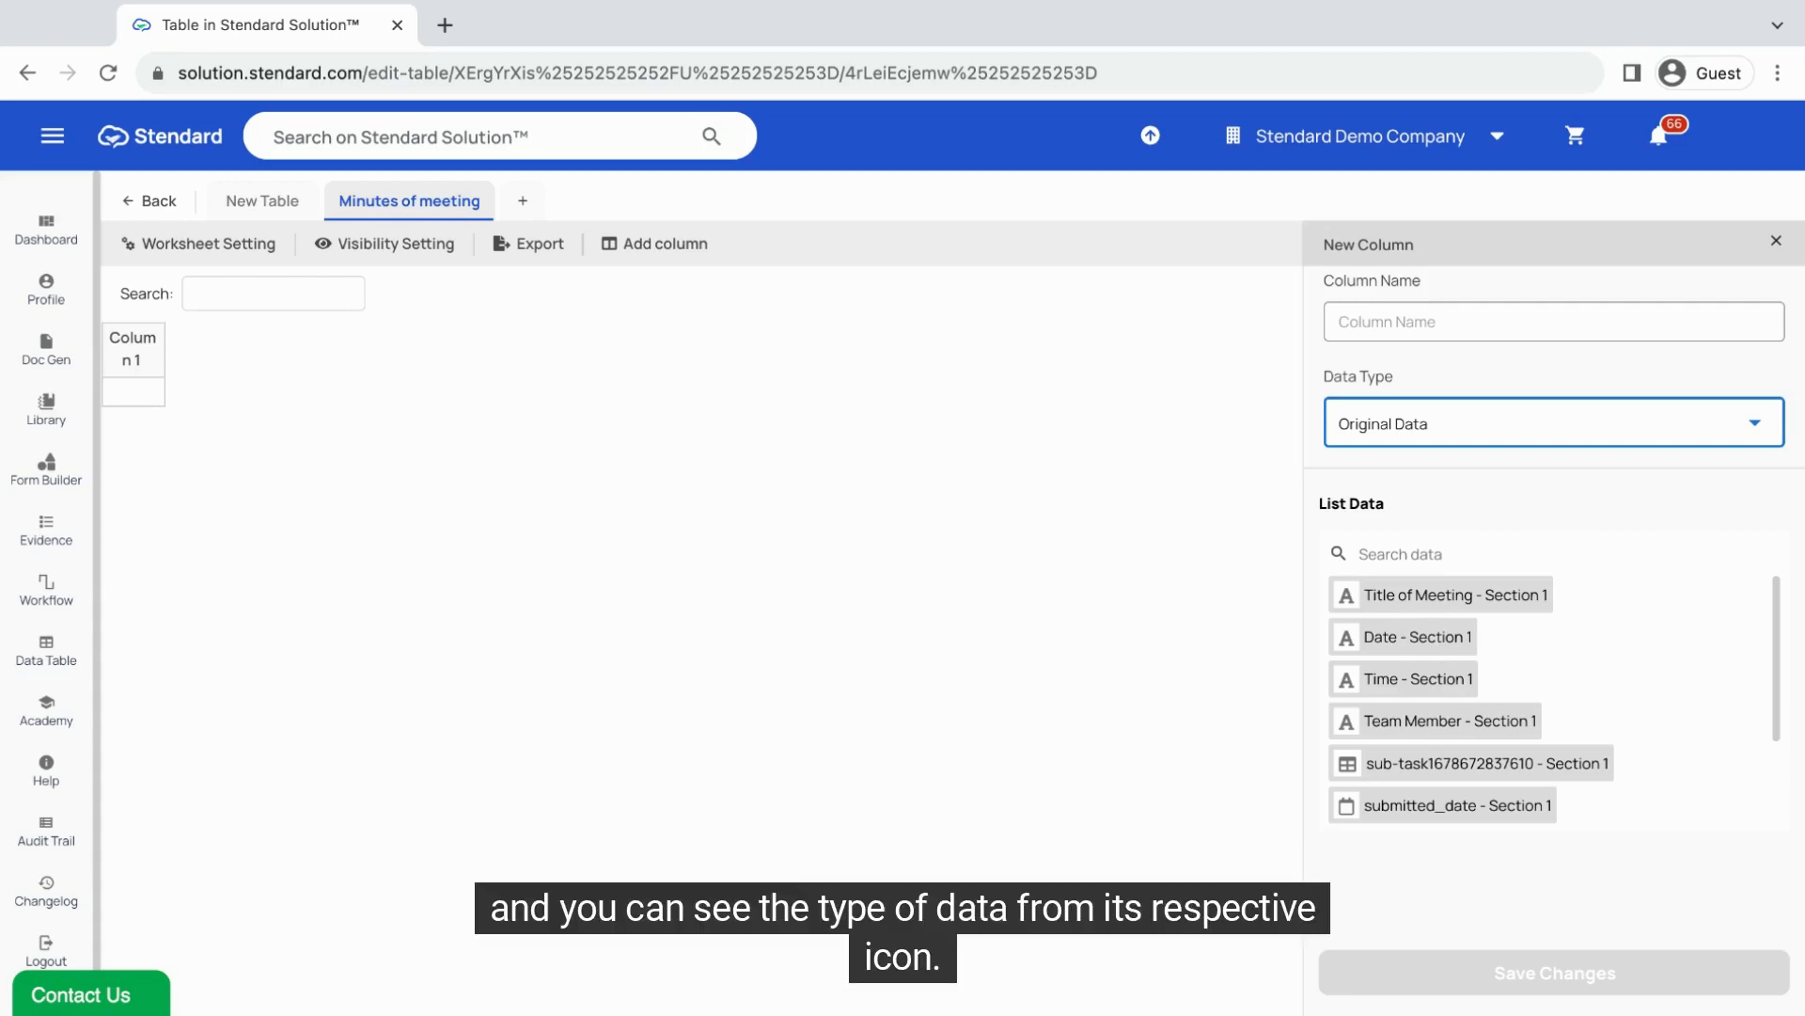
{"action": "left_click", "coordinate": [1402, 325]}
{"action": "type", "text": "Meeting's Title"}
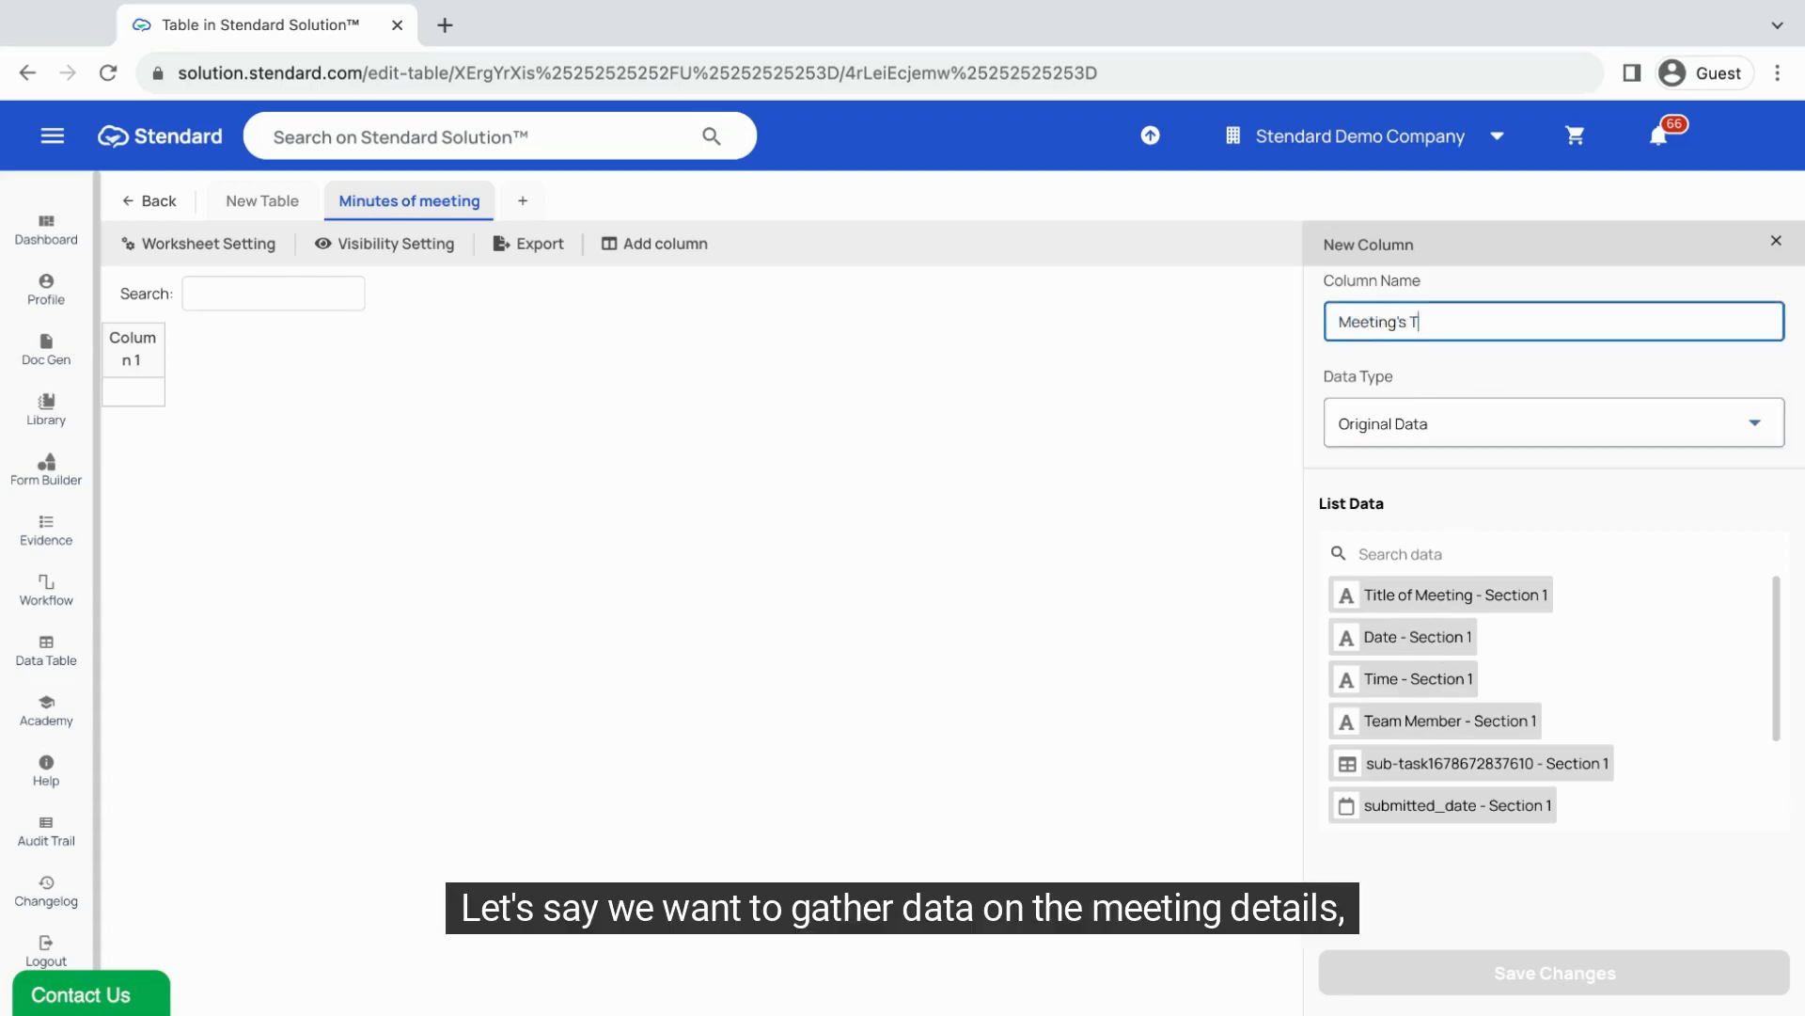
{"action": "left_click", "coordinate": [1441, 601]}
{"action": "left_click", "coordinate": [1505, 974]}
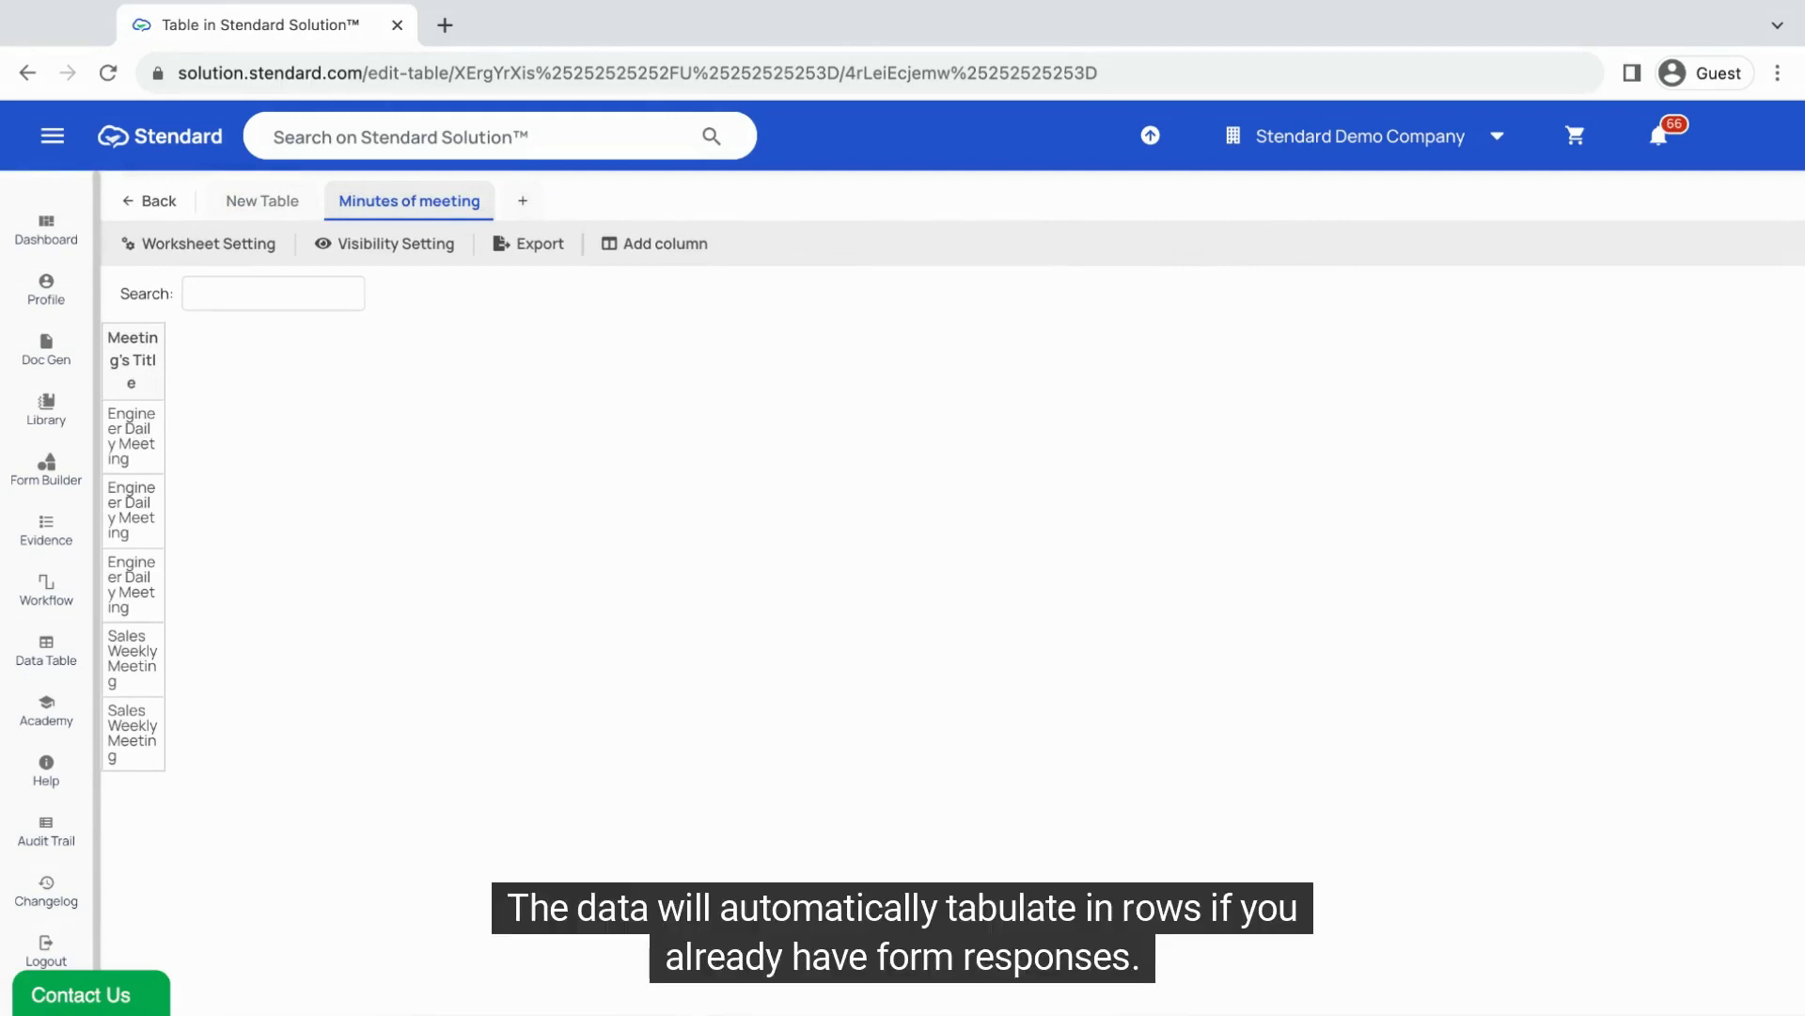
Step: Add a column named "Meeting's date" with Original Data from "Date - Section 1" and save it
{"action": "left_click", "coordinate": [667, 247]}
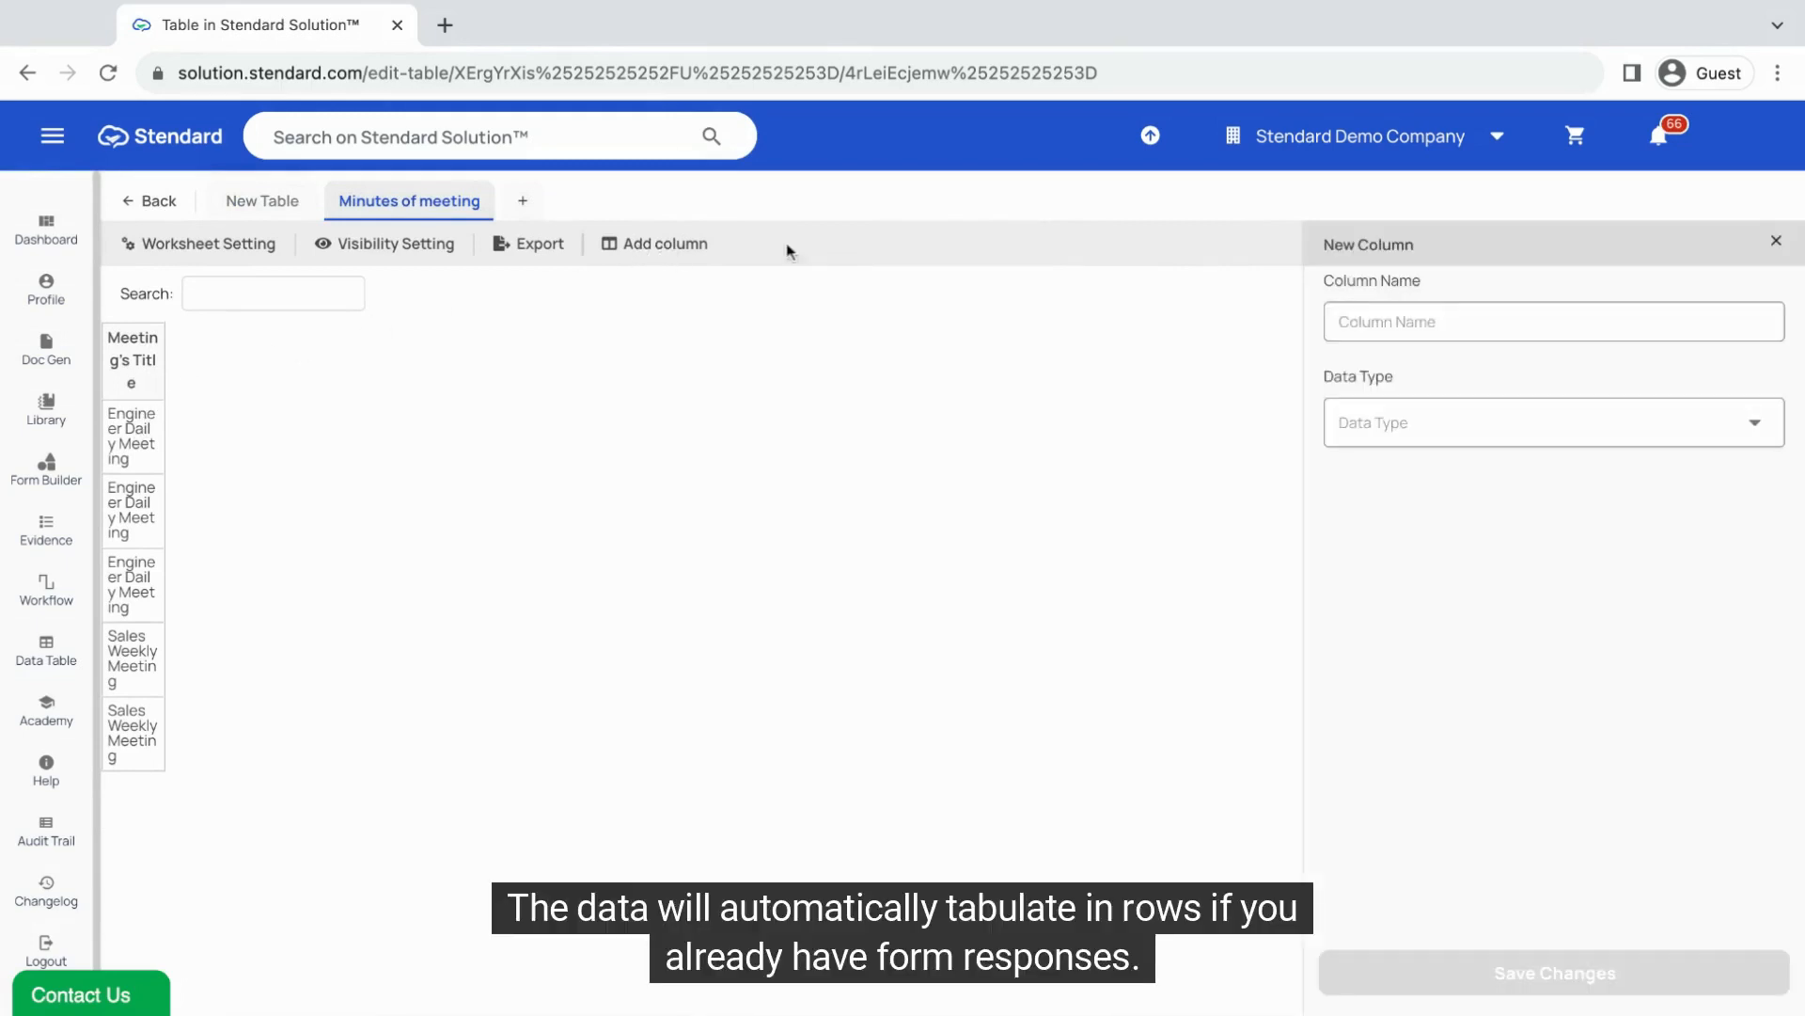
{"action": "left_click", "coordinate": [1552, 423]}
{"action": "left_click", "coordinate": [1401, 580]}
{"action": "left_click", "coordinate": [1453, 640]}
{"action": "left_click", "coordinate": [1420, 321]}
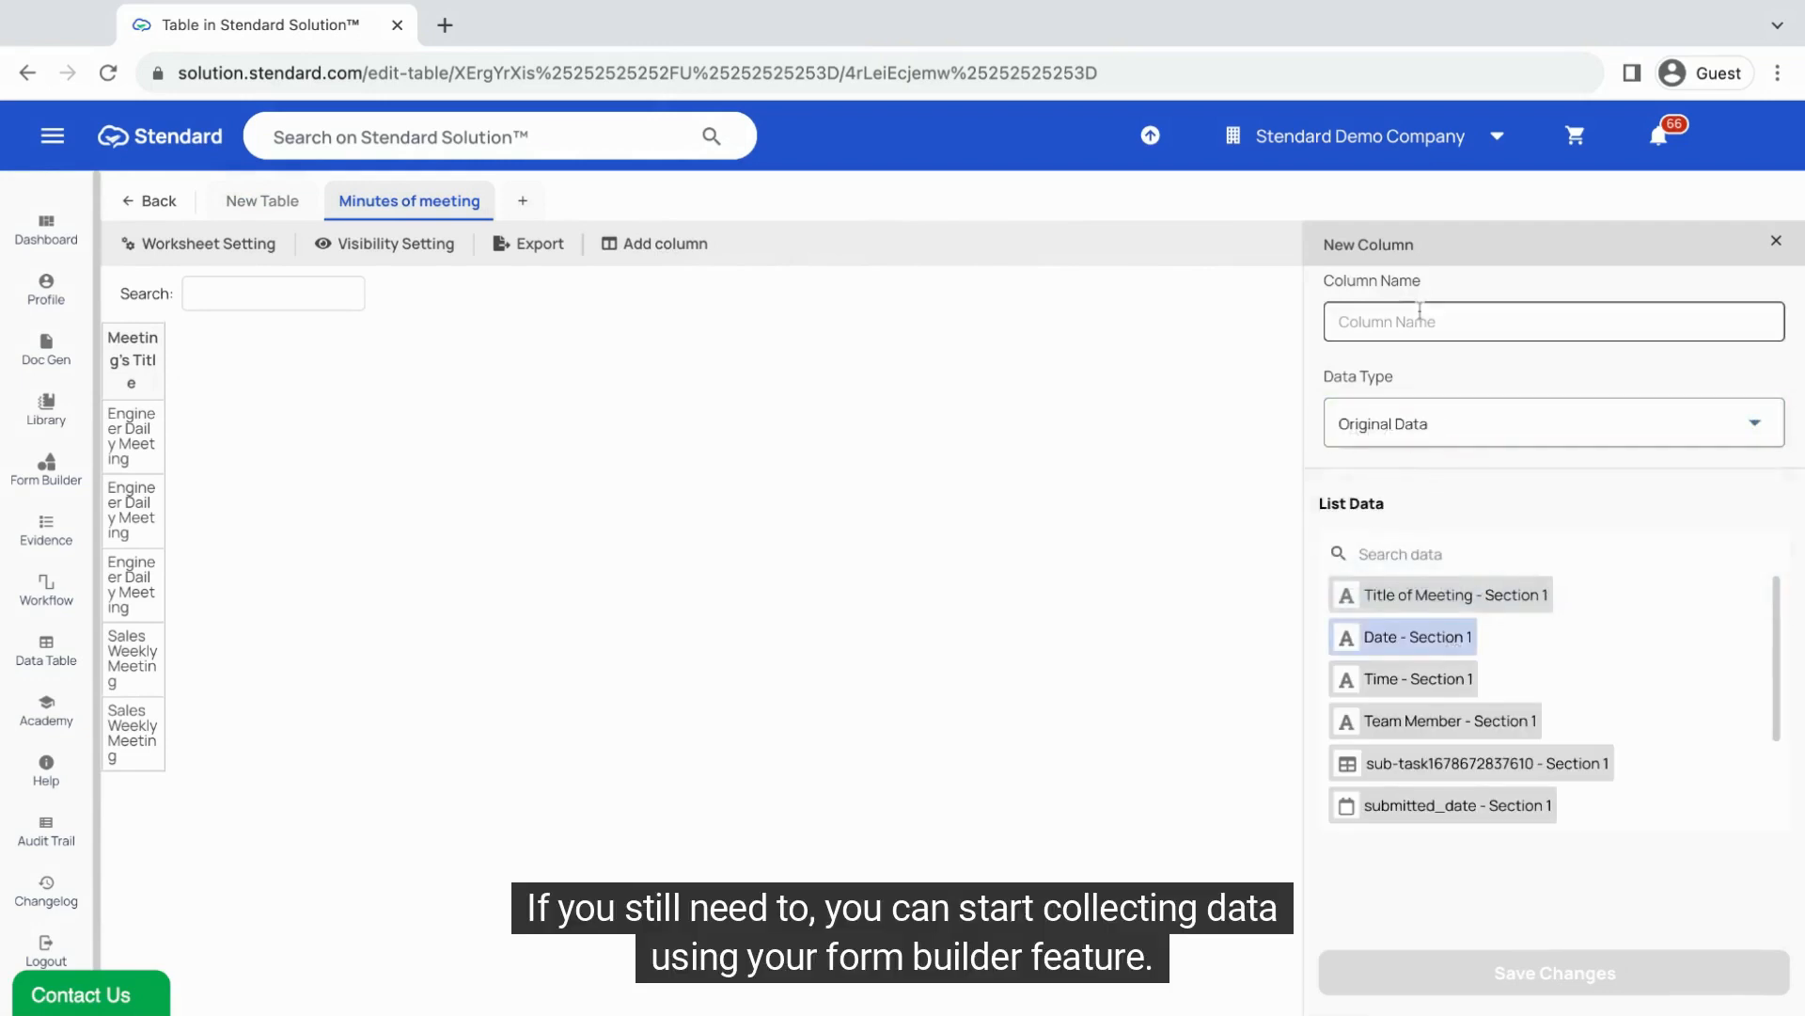
{"action": "type", "text": "Meeting's date"}
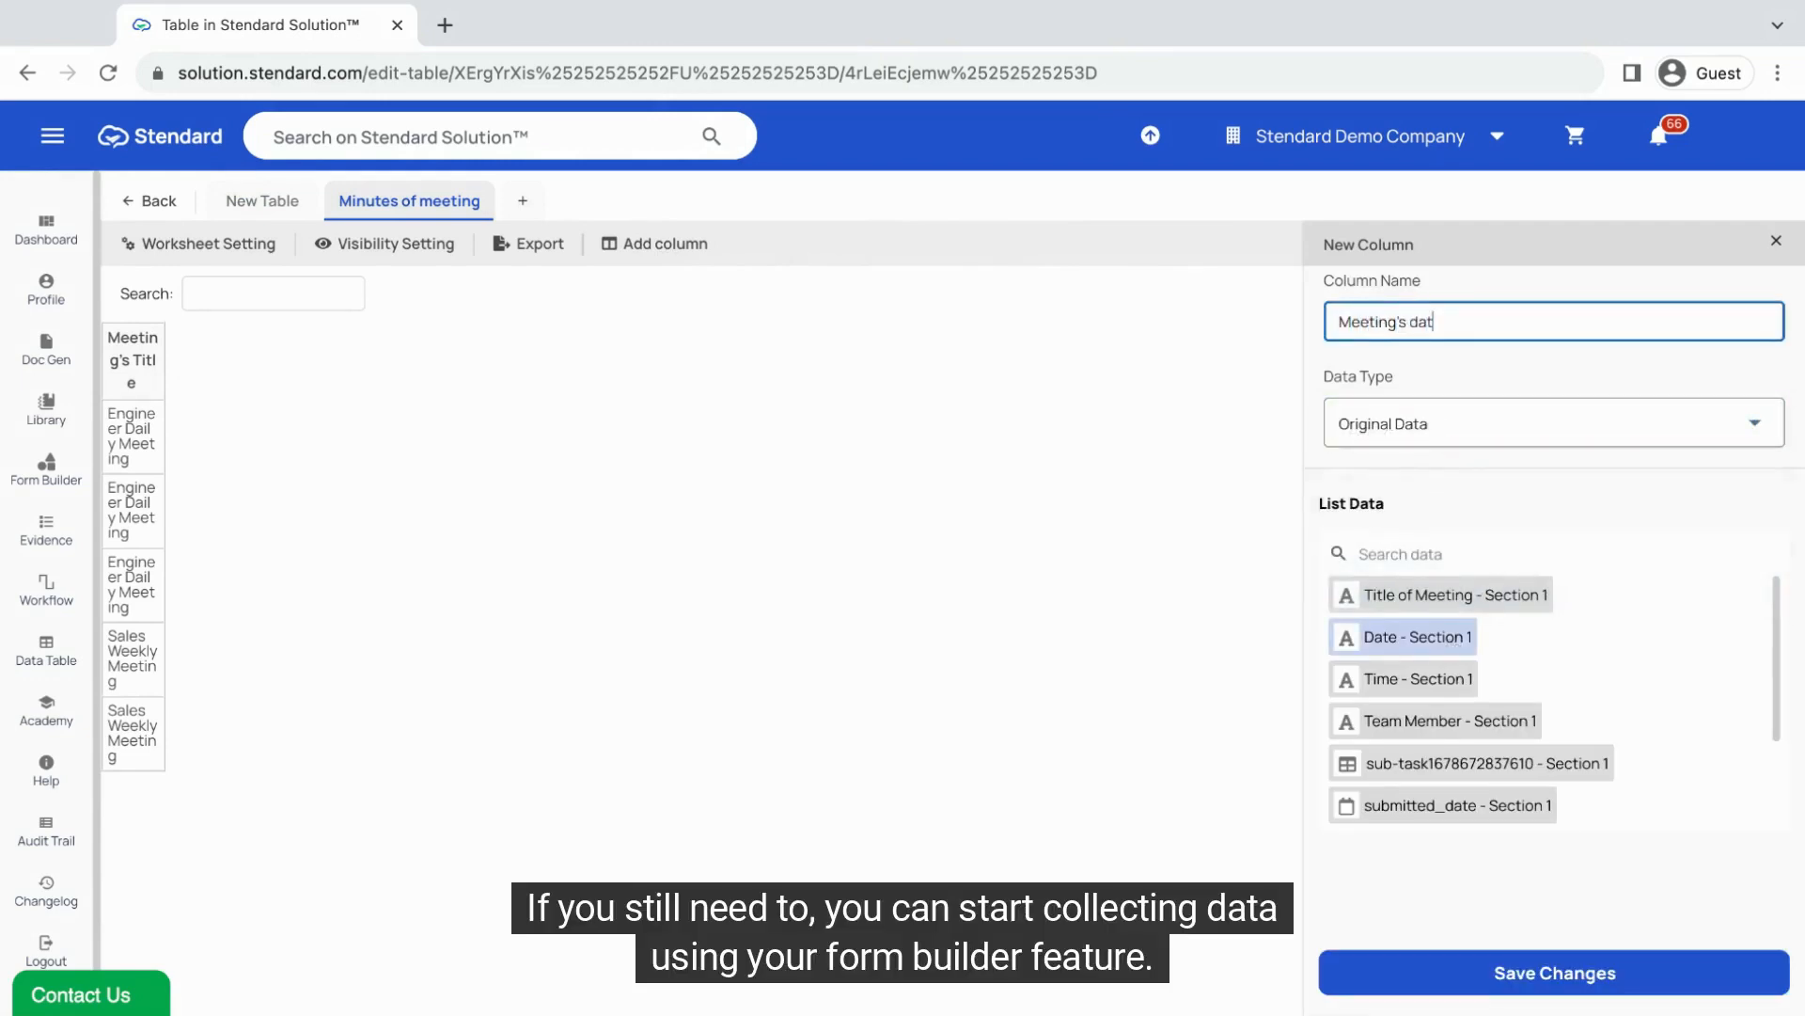
{"action": "left_click", "coordinate": [1493, 978]}
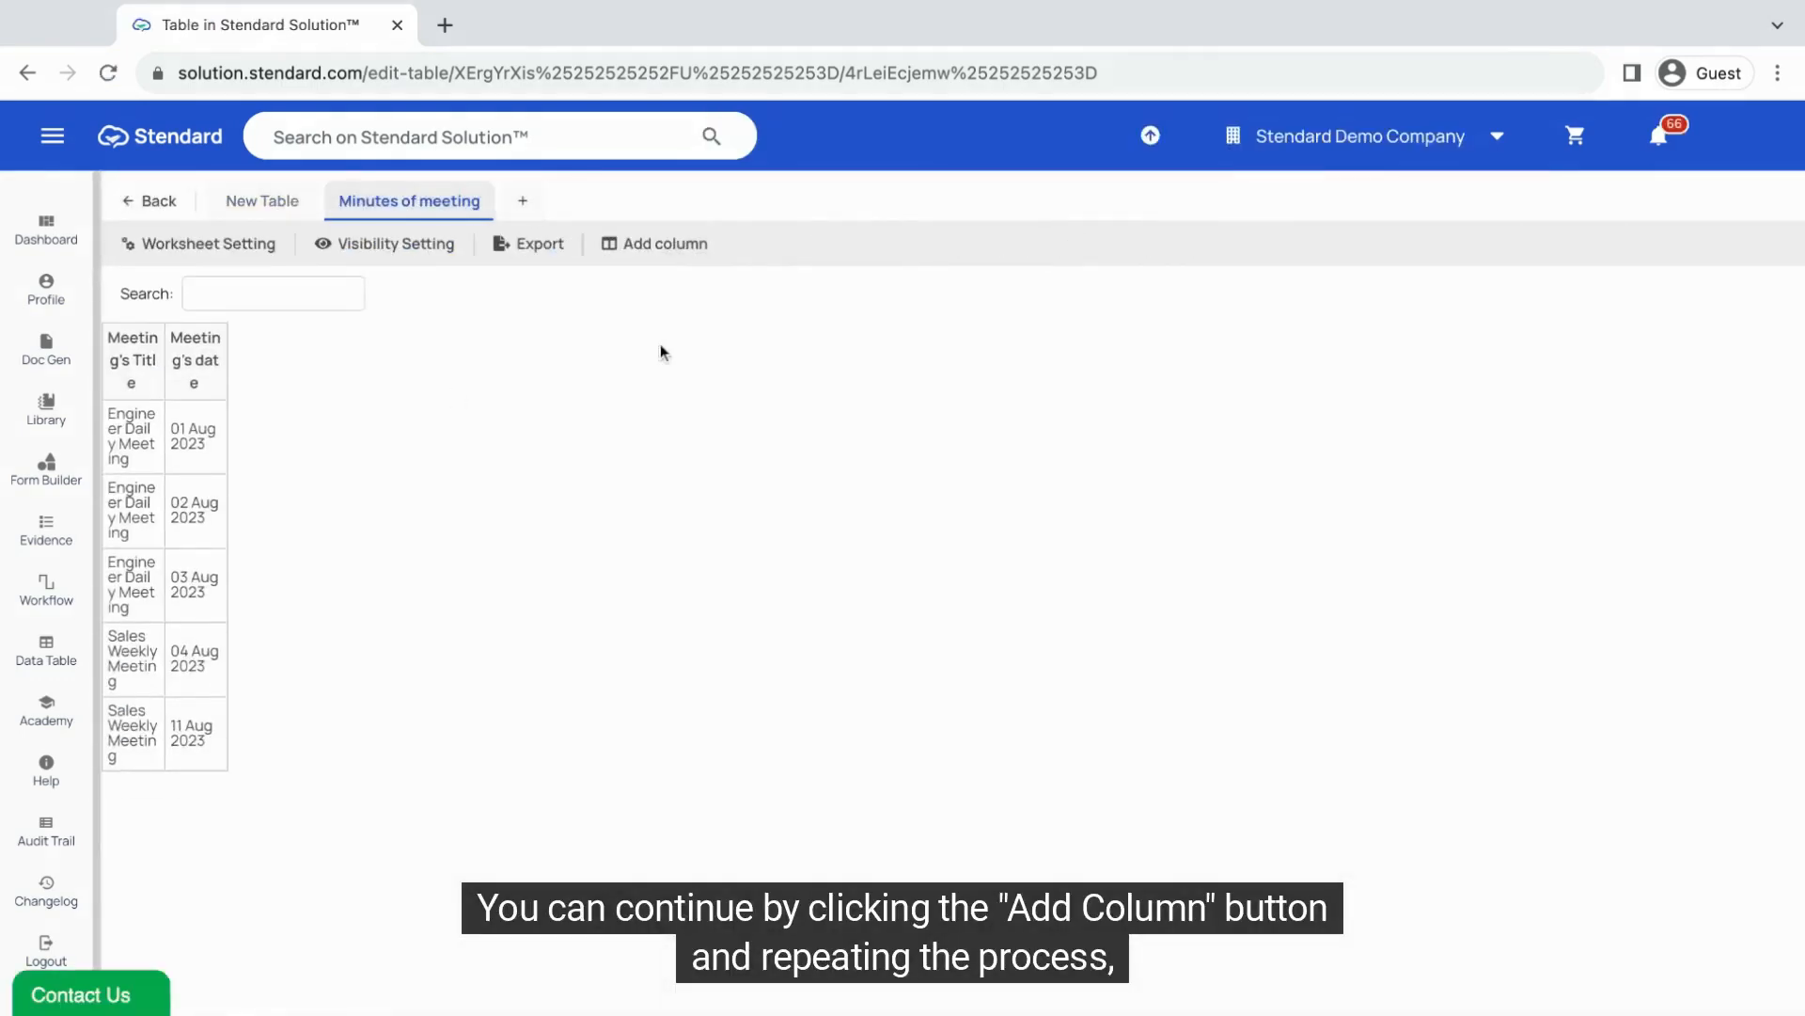
{"action": "left_click", "coordinate": [663, 244]}
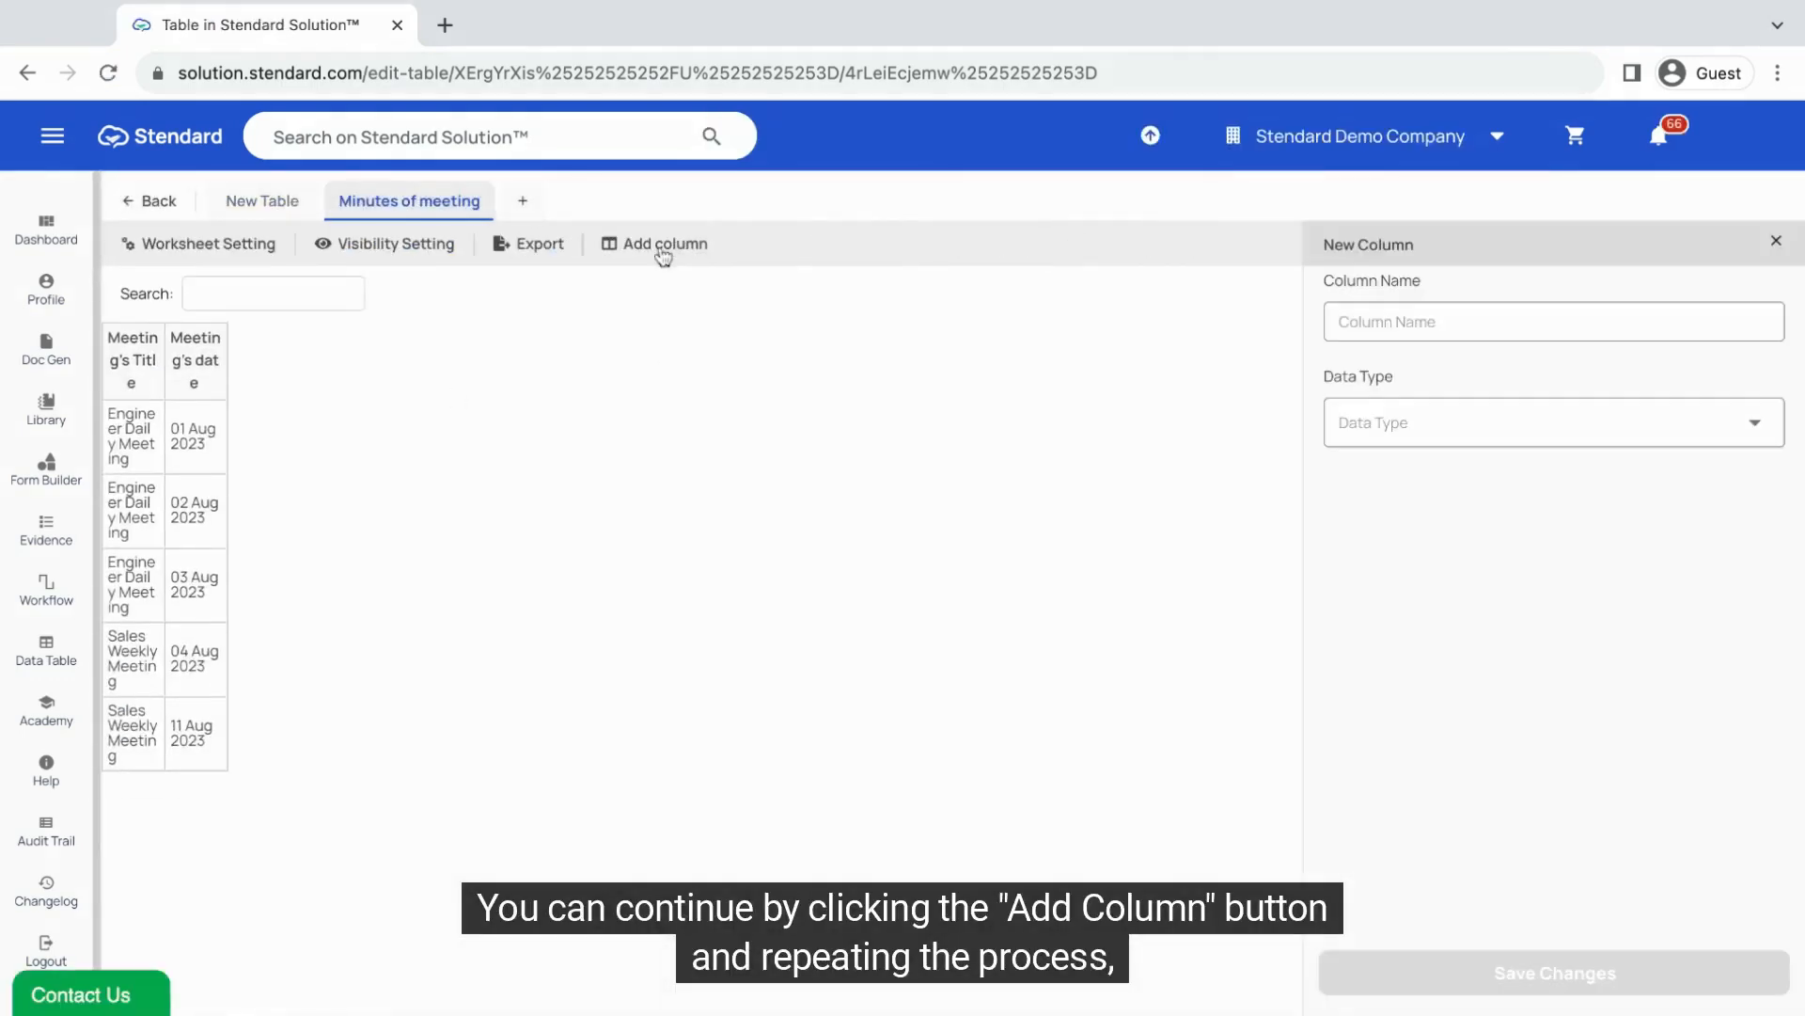
{"action": "left_click", "coordinate": [1395, 419]}
{"action": "left_click", "coordinate": [1462, 588]}
{"action": "scroll", "coordinate": [1464, 658], "scroll_direction": "down", "scroll_amount": 1}
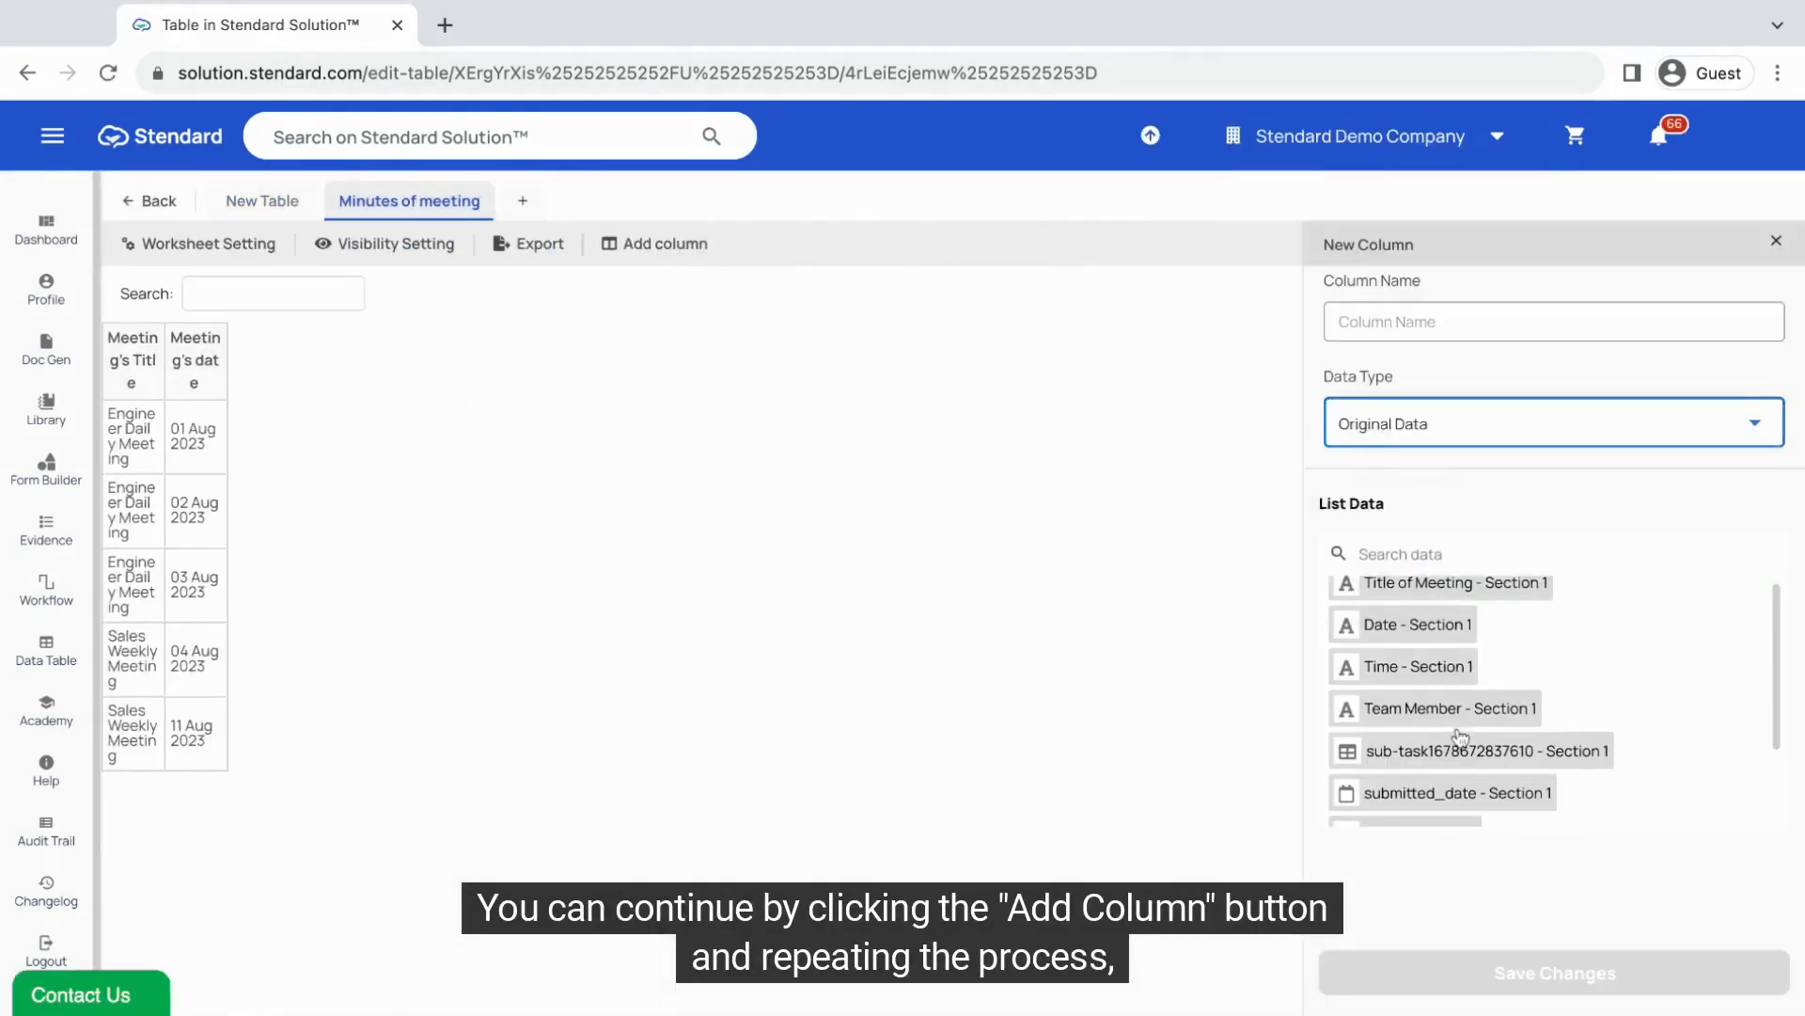
{"action": "left_click", "coordinate": [1368, 317]}
{"action": "type", "text": "Action plan"}
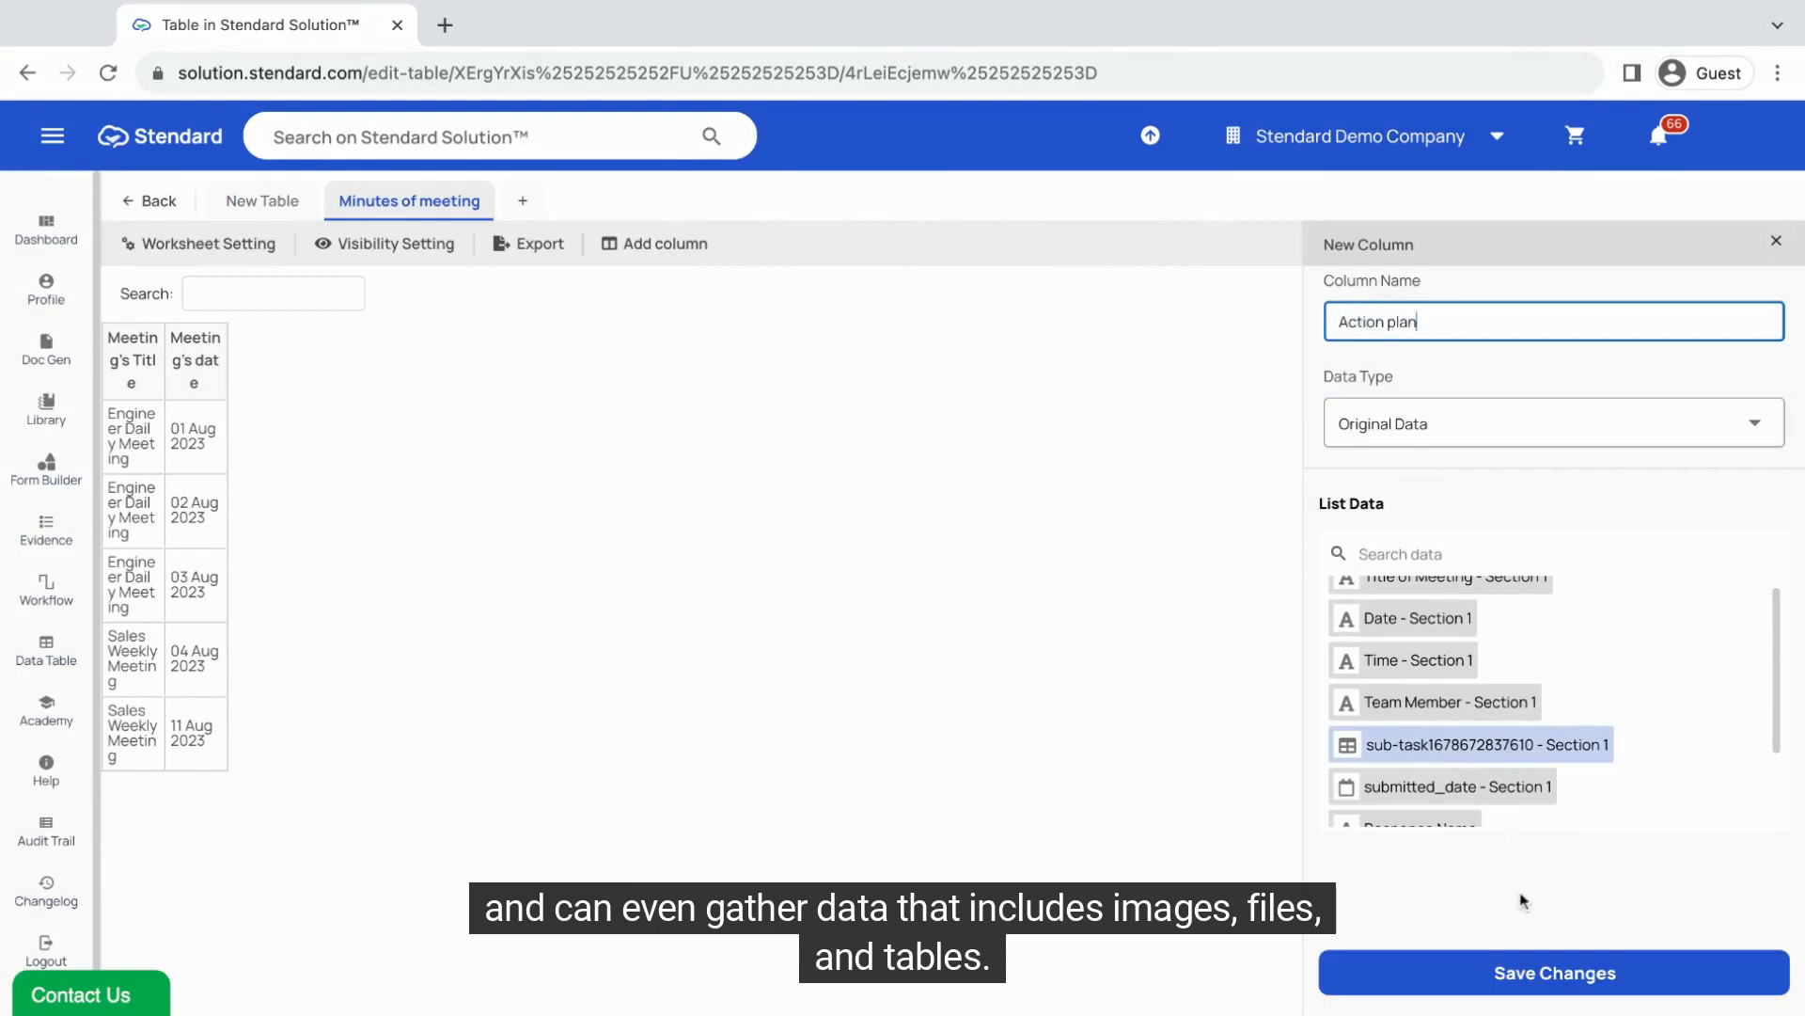
{"action": "left_click", "coordinate": [1527, 972]}
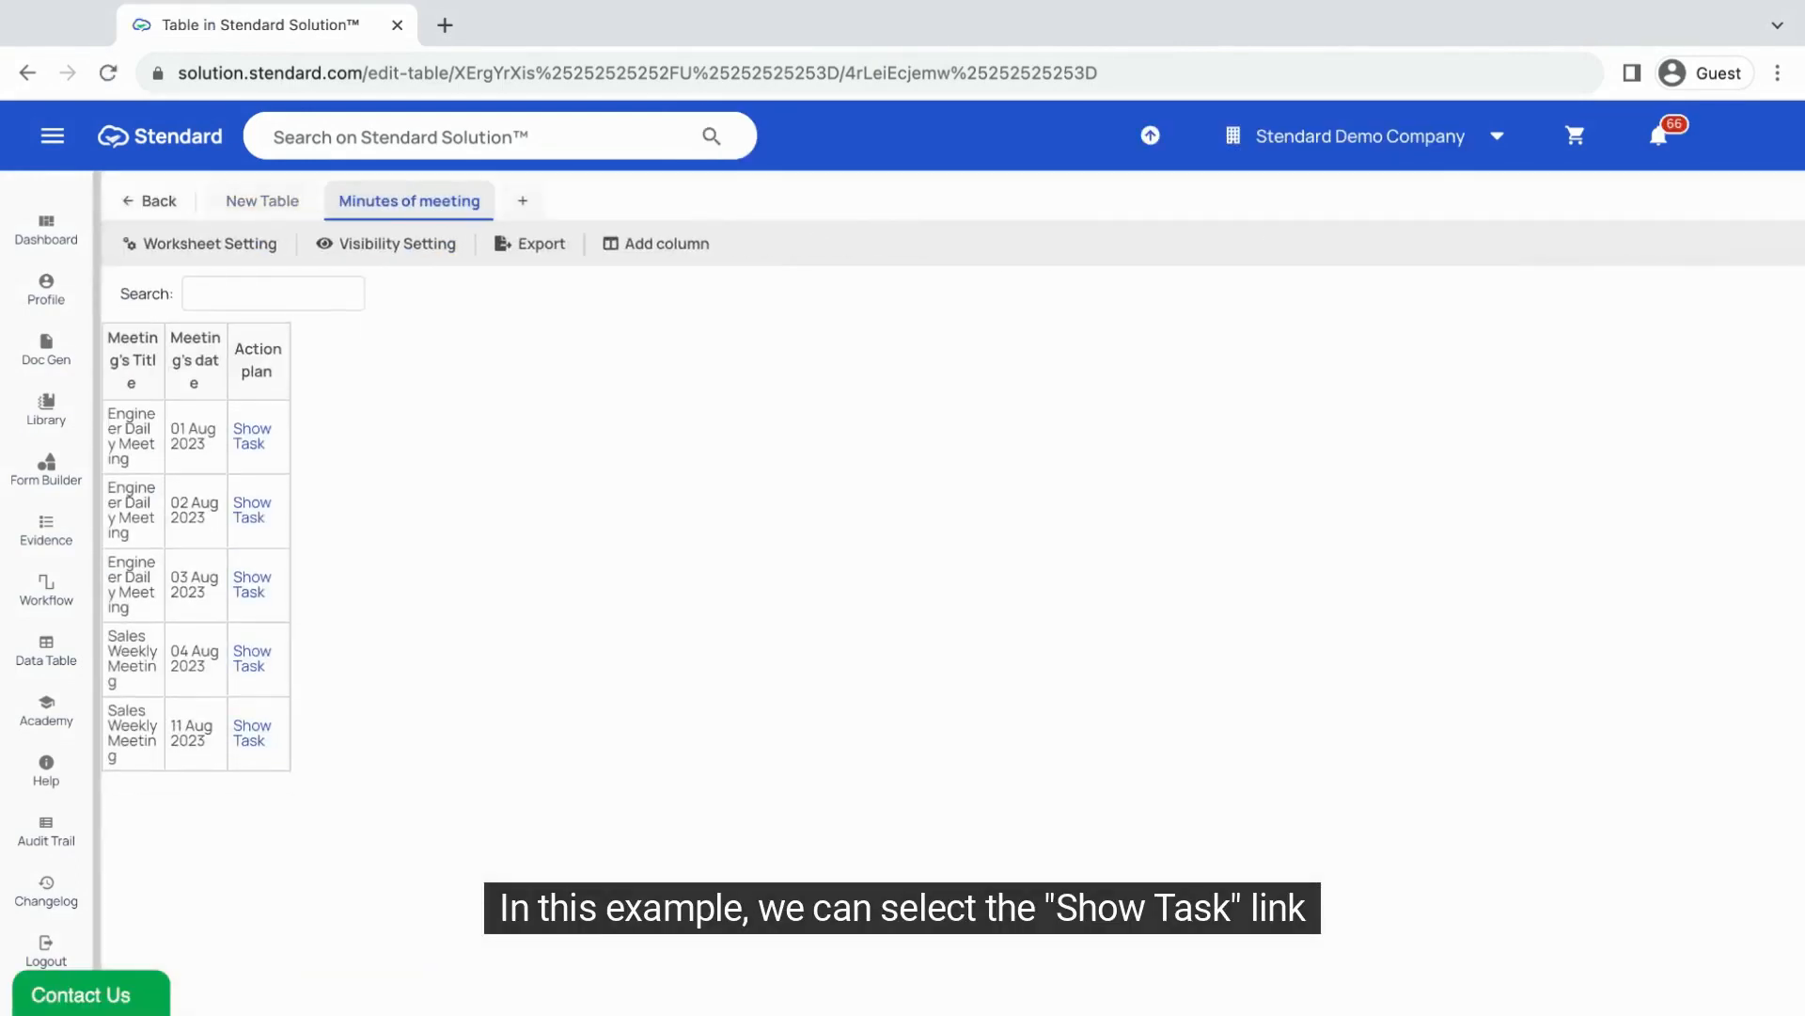
Step: View the generated tasks in the Action plan of the Engineer Daily Meeting dated 01 Aug 2023
{"action": "left_click", "coordinate": [255, 445]}
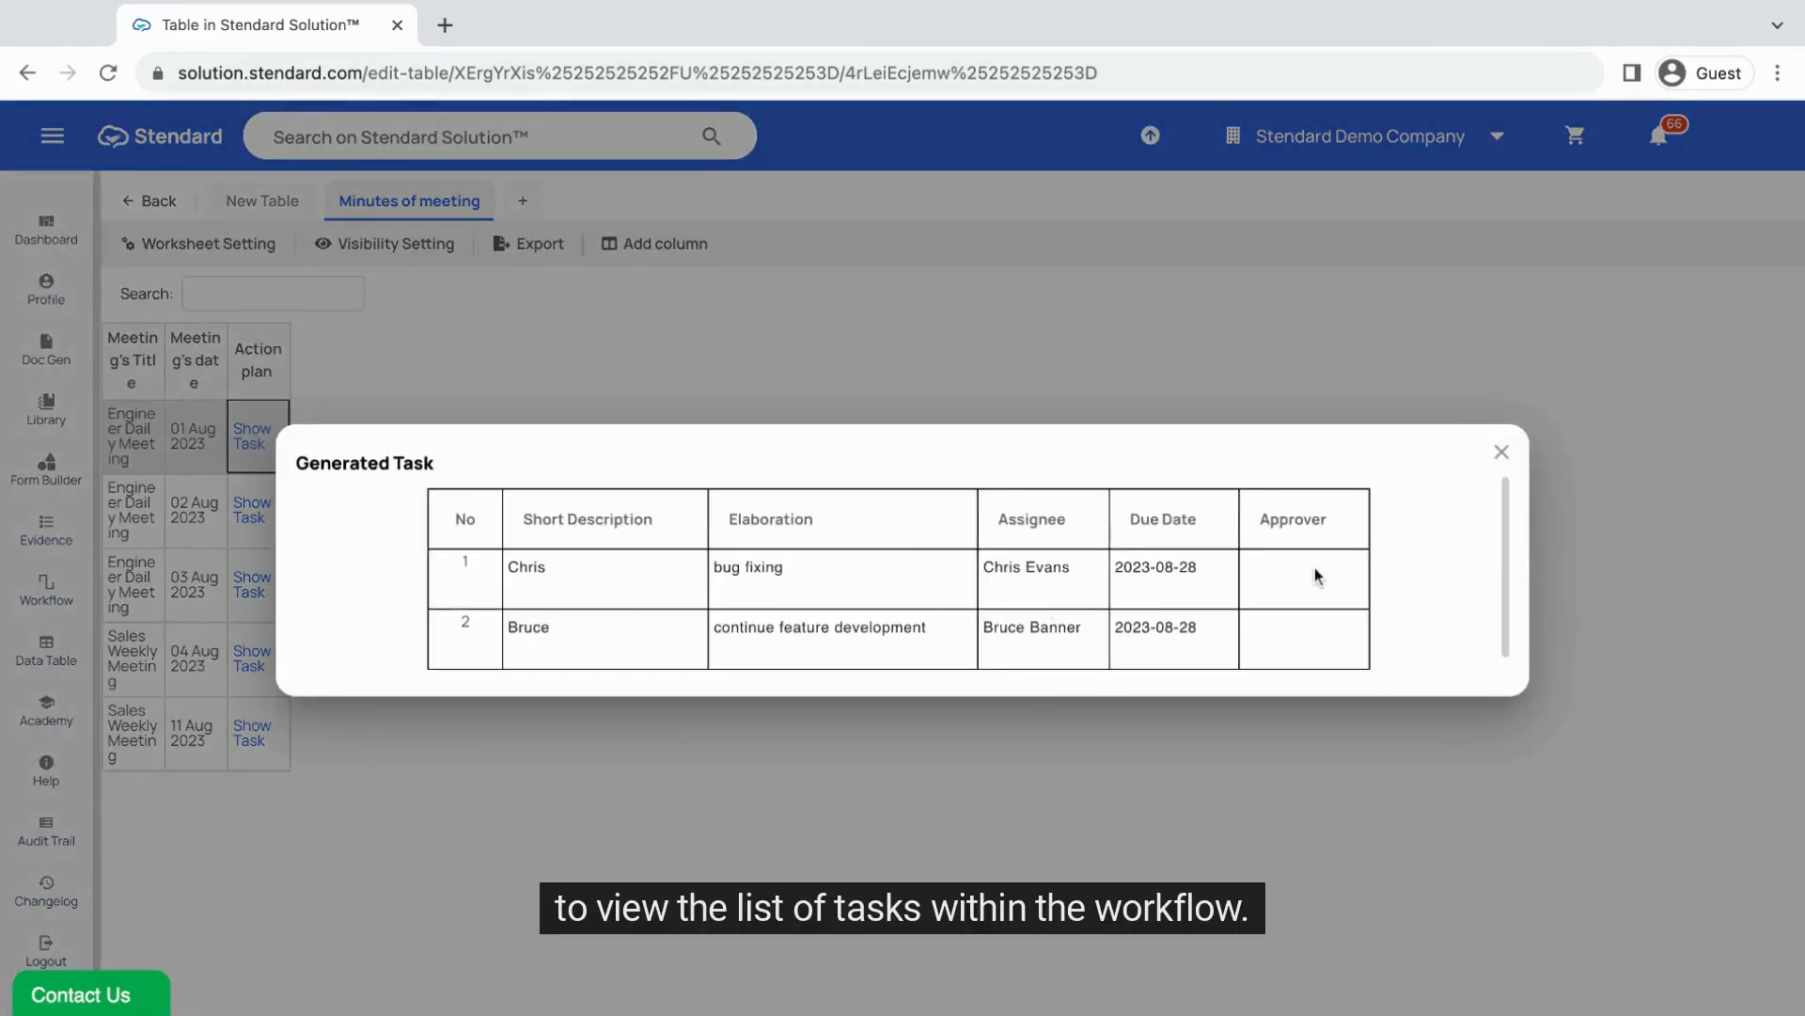
Step: Close the generated tasks and start a new worksheet with the Nonconformity Management workflow as its source
{"action": "left_click", "coordinate": [1502, 453]}
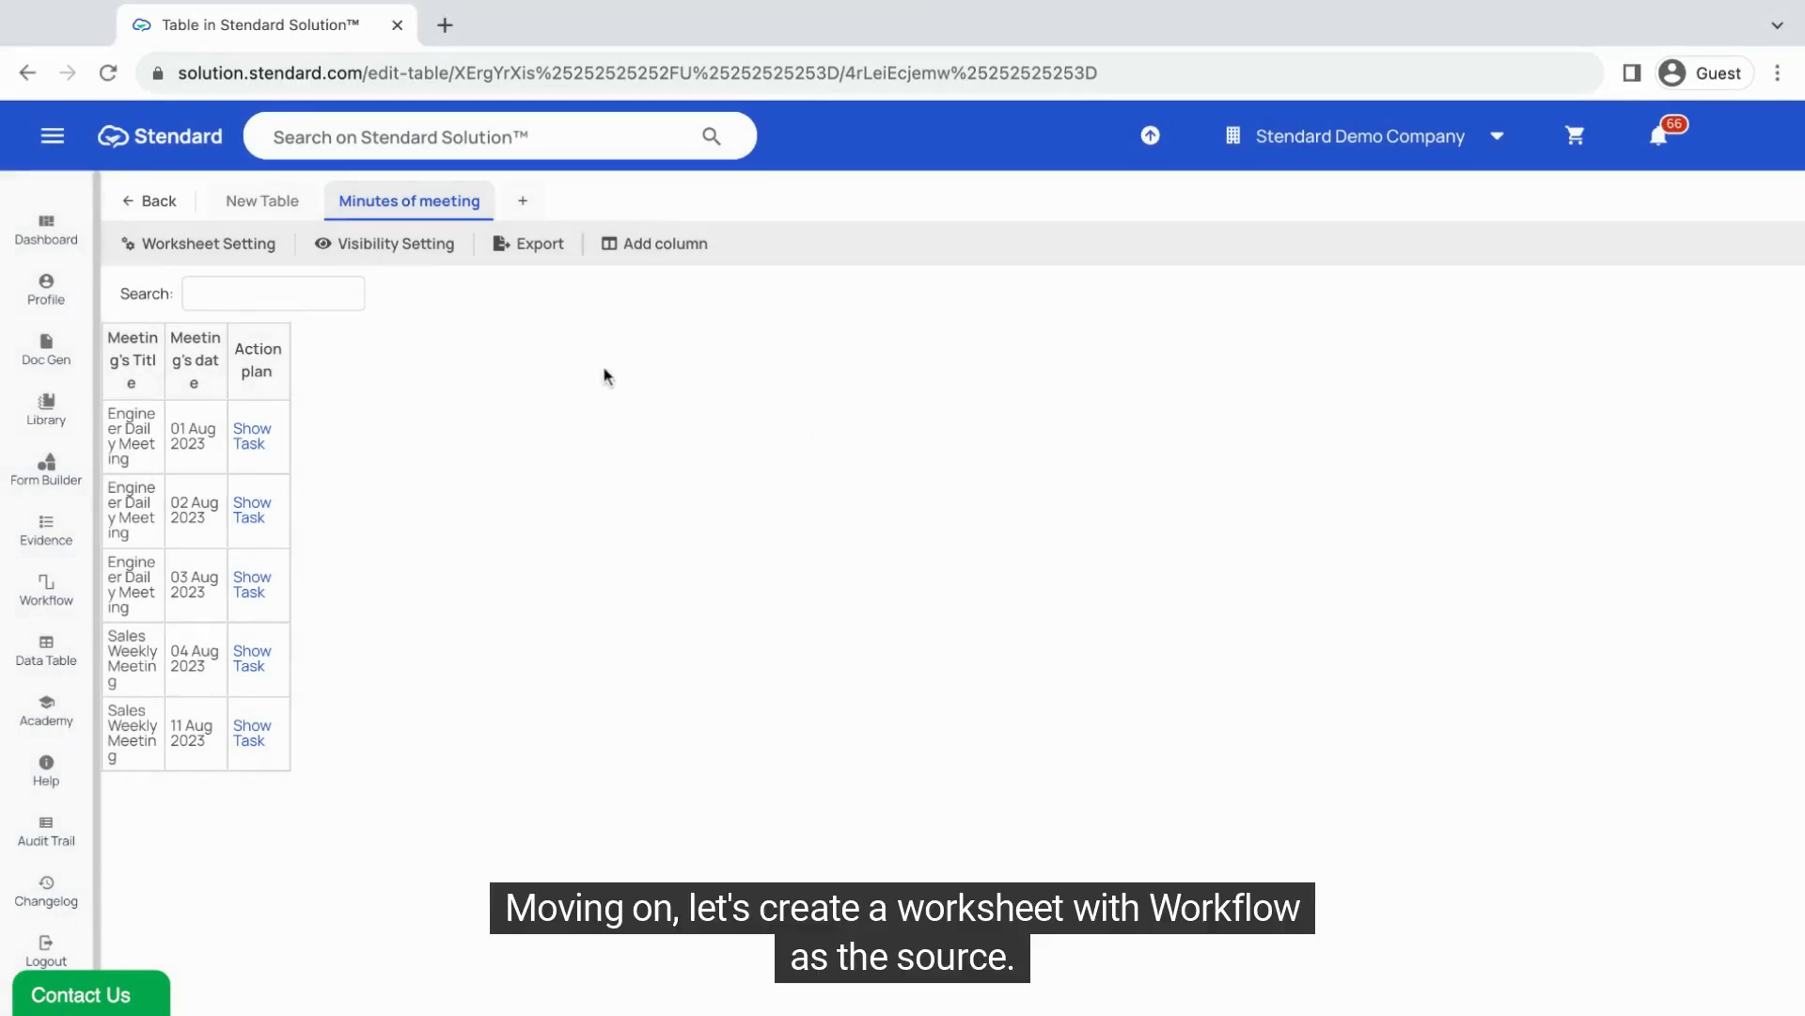
{"action": "left_click", "coordinate": [521, 201]}
{"action": "left_click", "coordinate": [527, 594]}
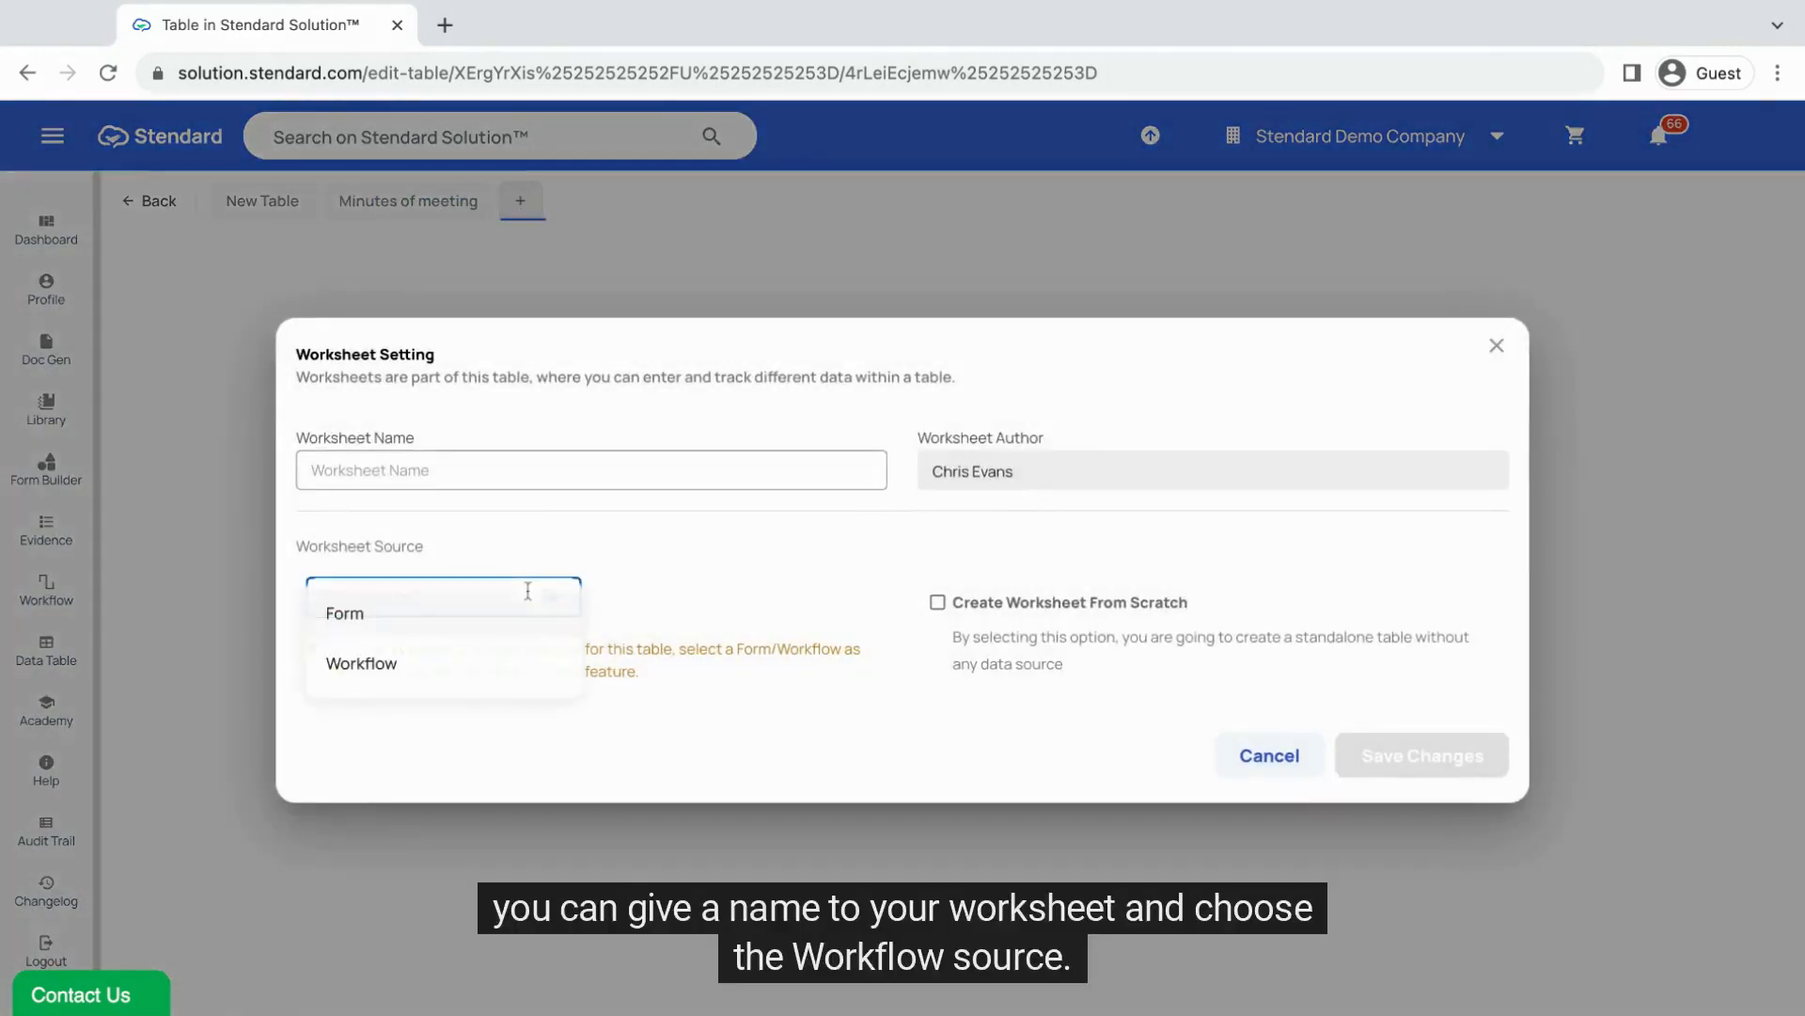
{"action": "left_click", "coordinate": [679, 587]}
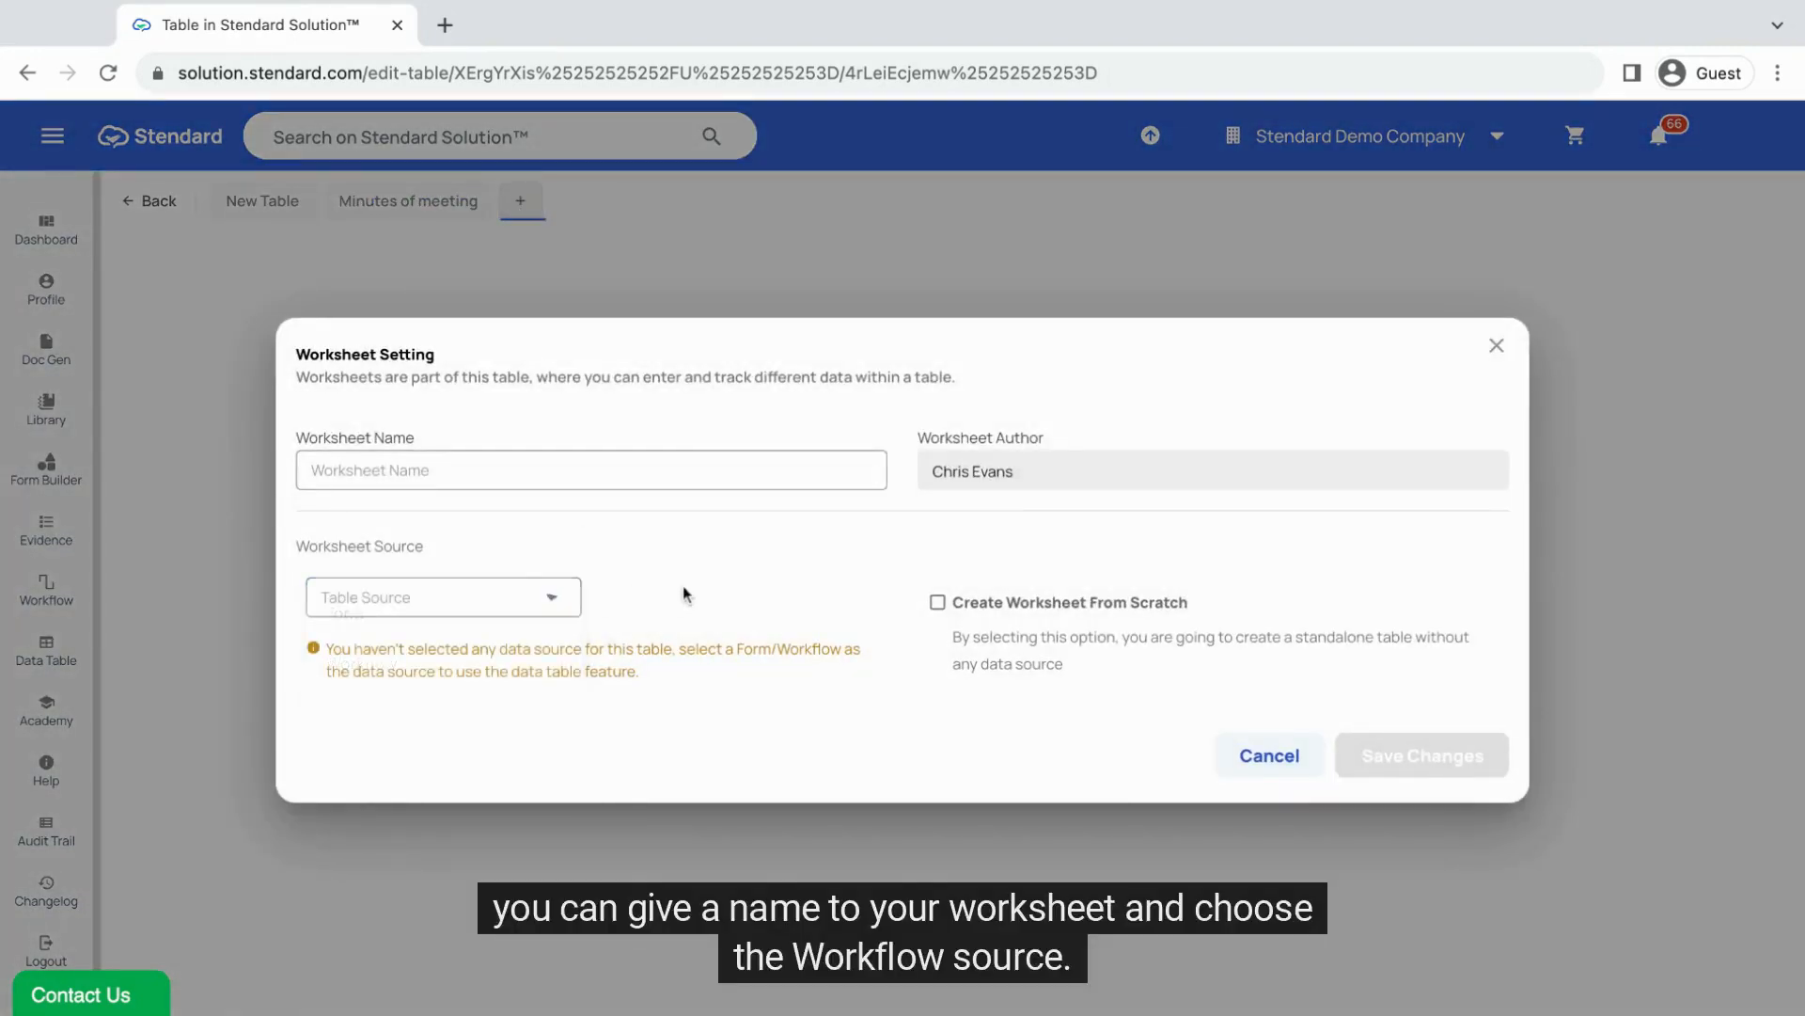
{"action": "left_click", "coordinate": [473, 587]}
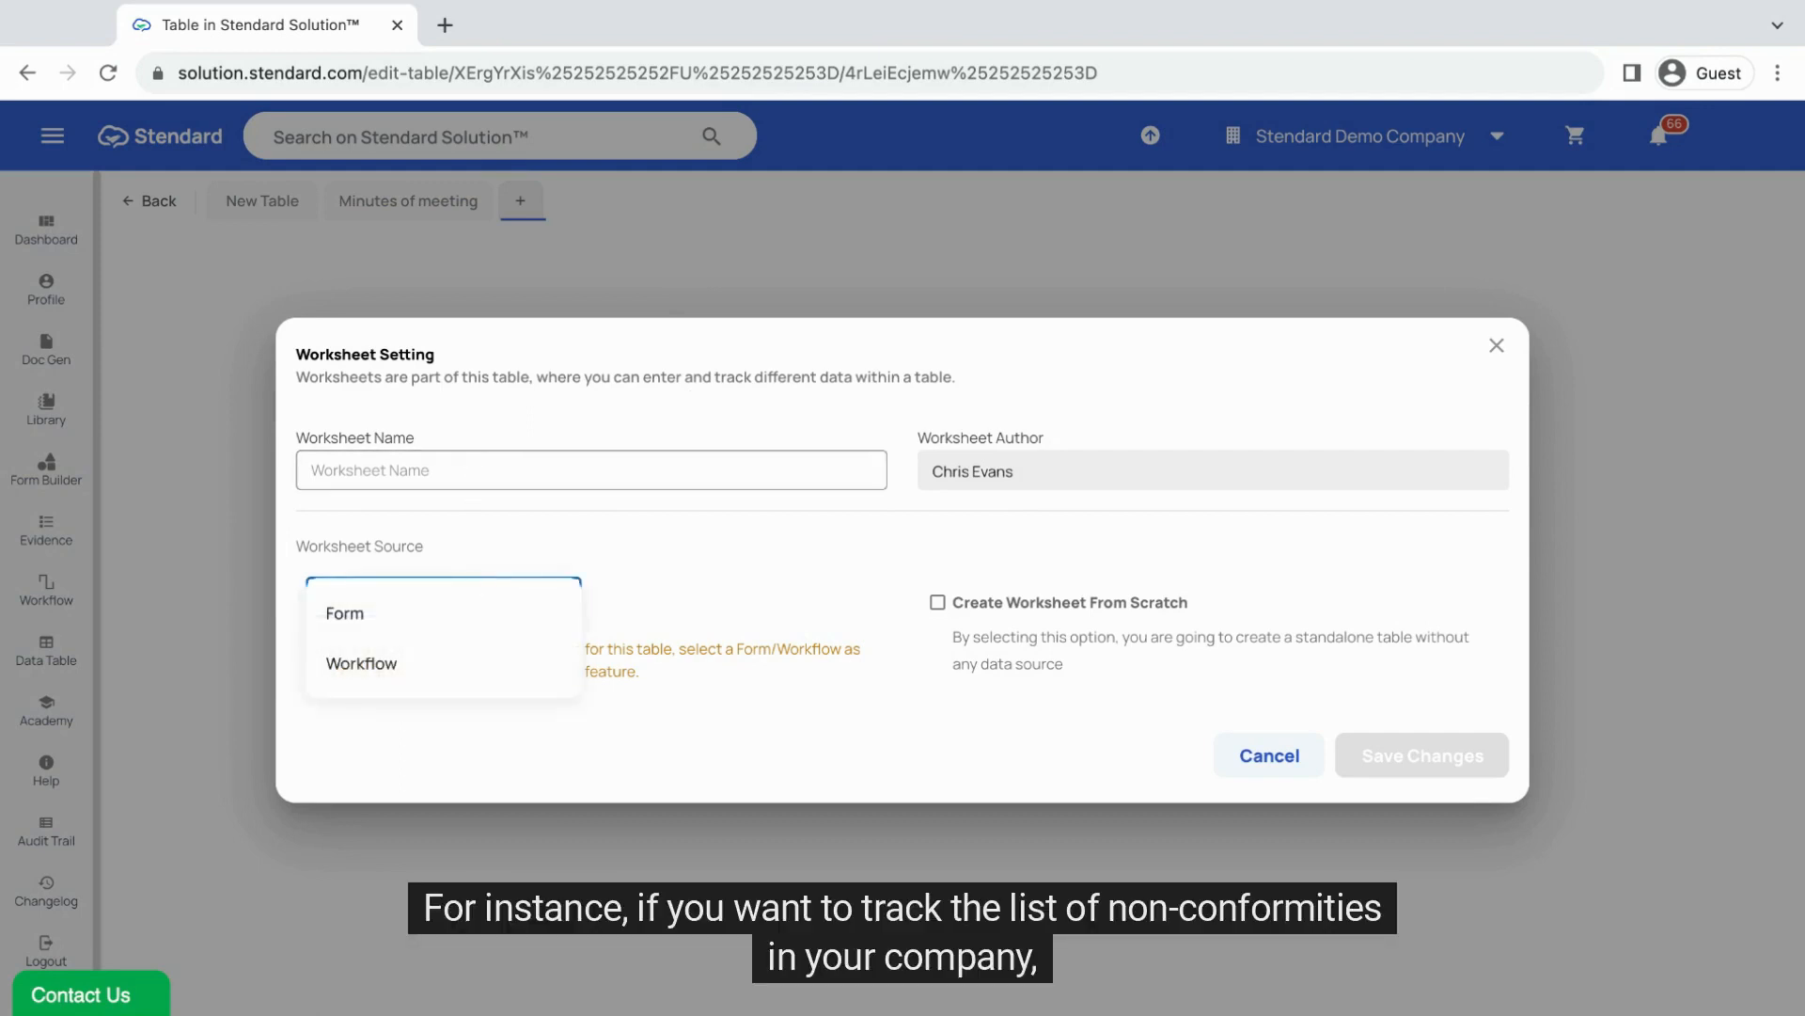
{"action": "left_click", "coordinate": [464, 666]}
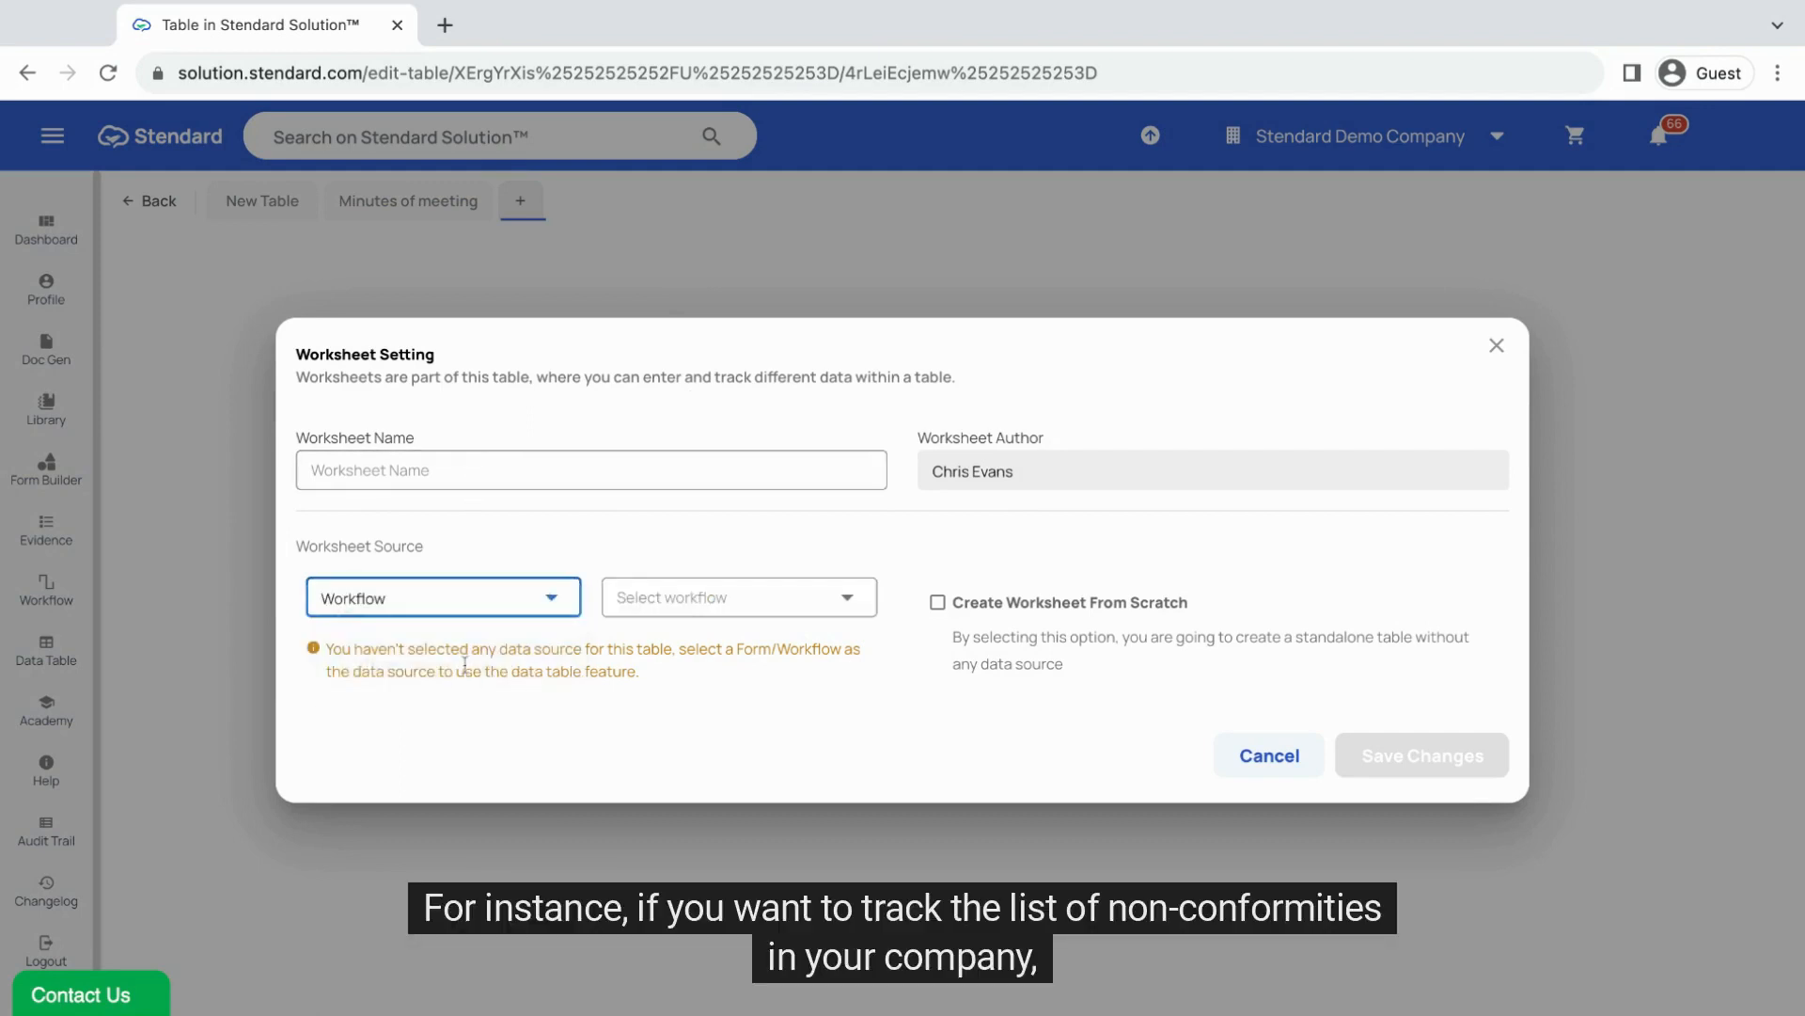
{"action": "left_click", "coordinate": [717, 607]}
{"action": "left_click", "coordinate": [729, 726]}
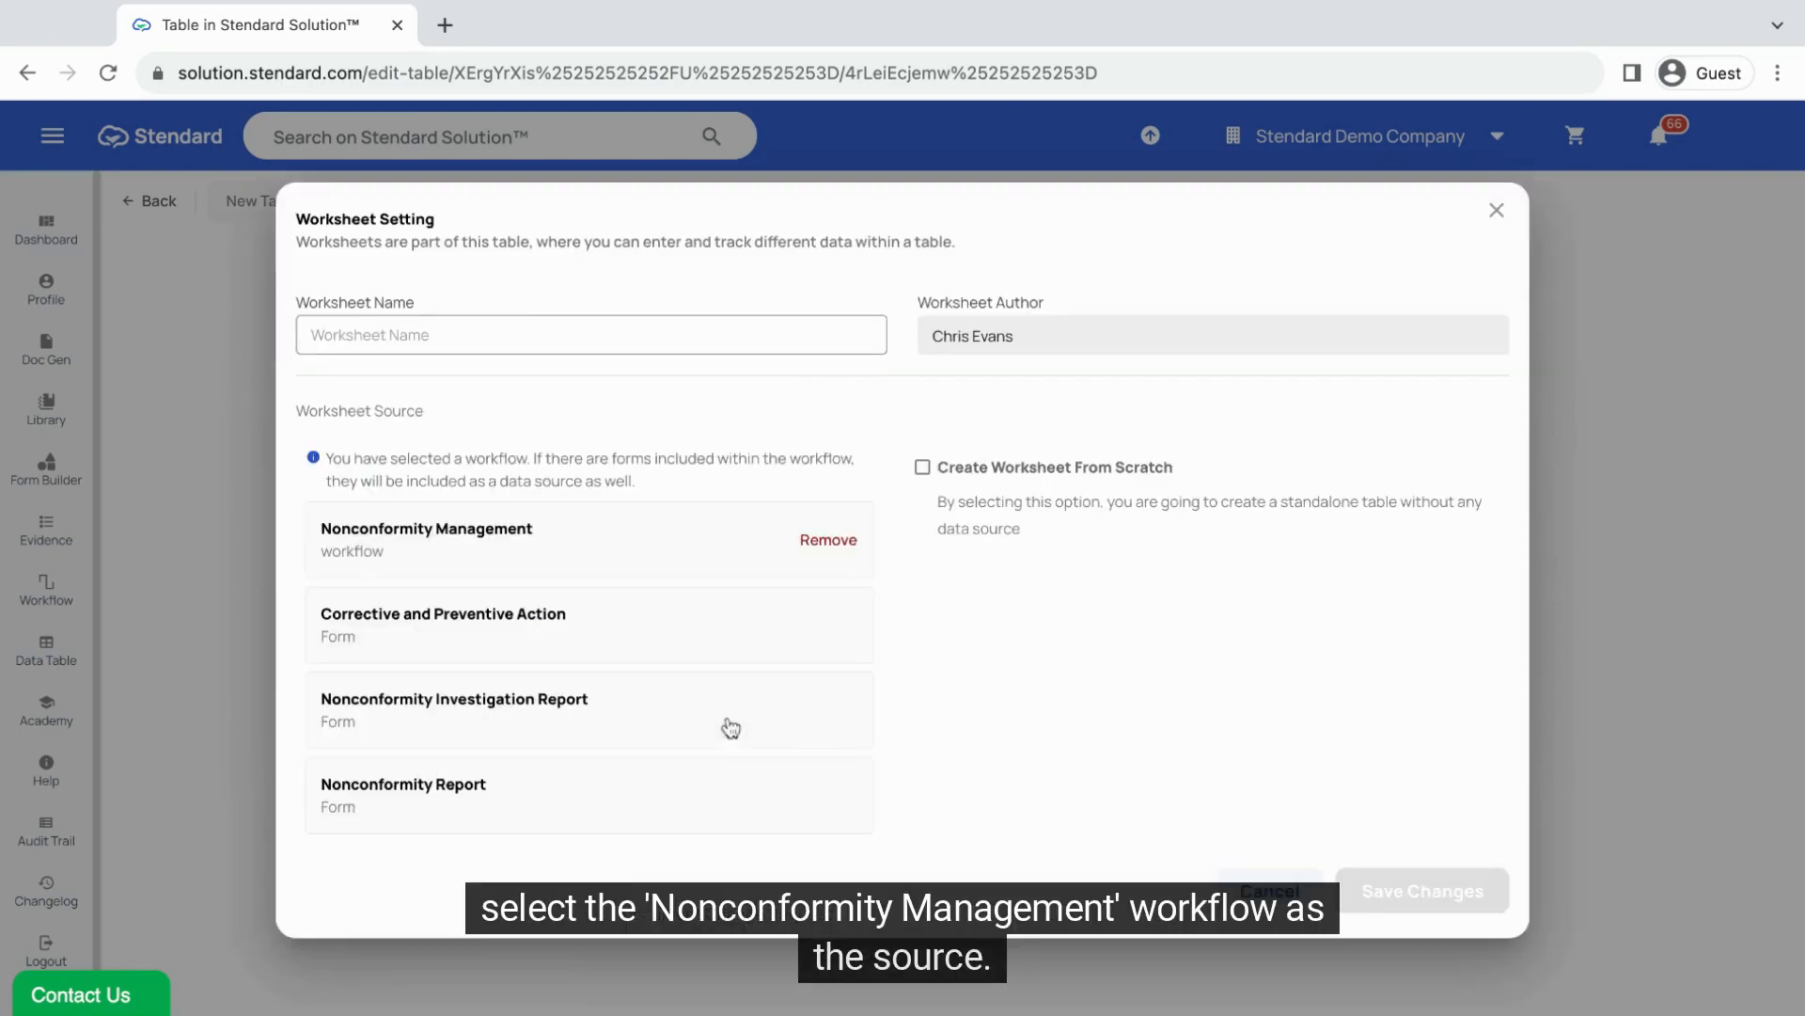
Step: Name the new worksheet "Nonconformity" and save it
{"action": "left_click", "coordinate": [453, 335]}
{"action": "type", "text": "Nonf"}
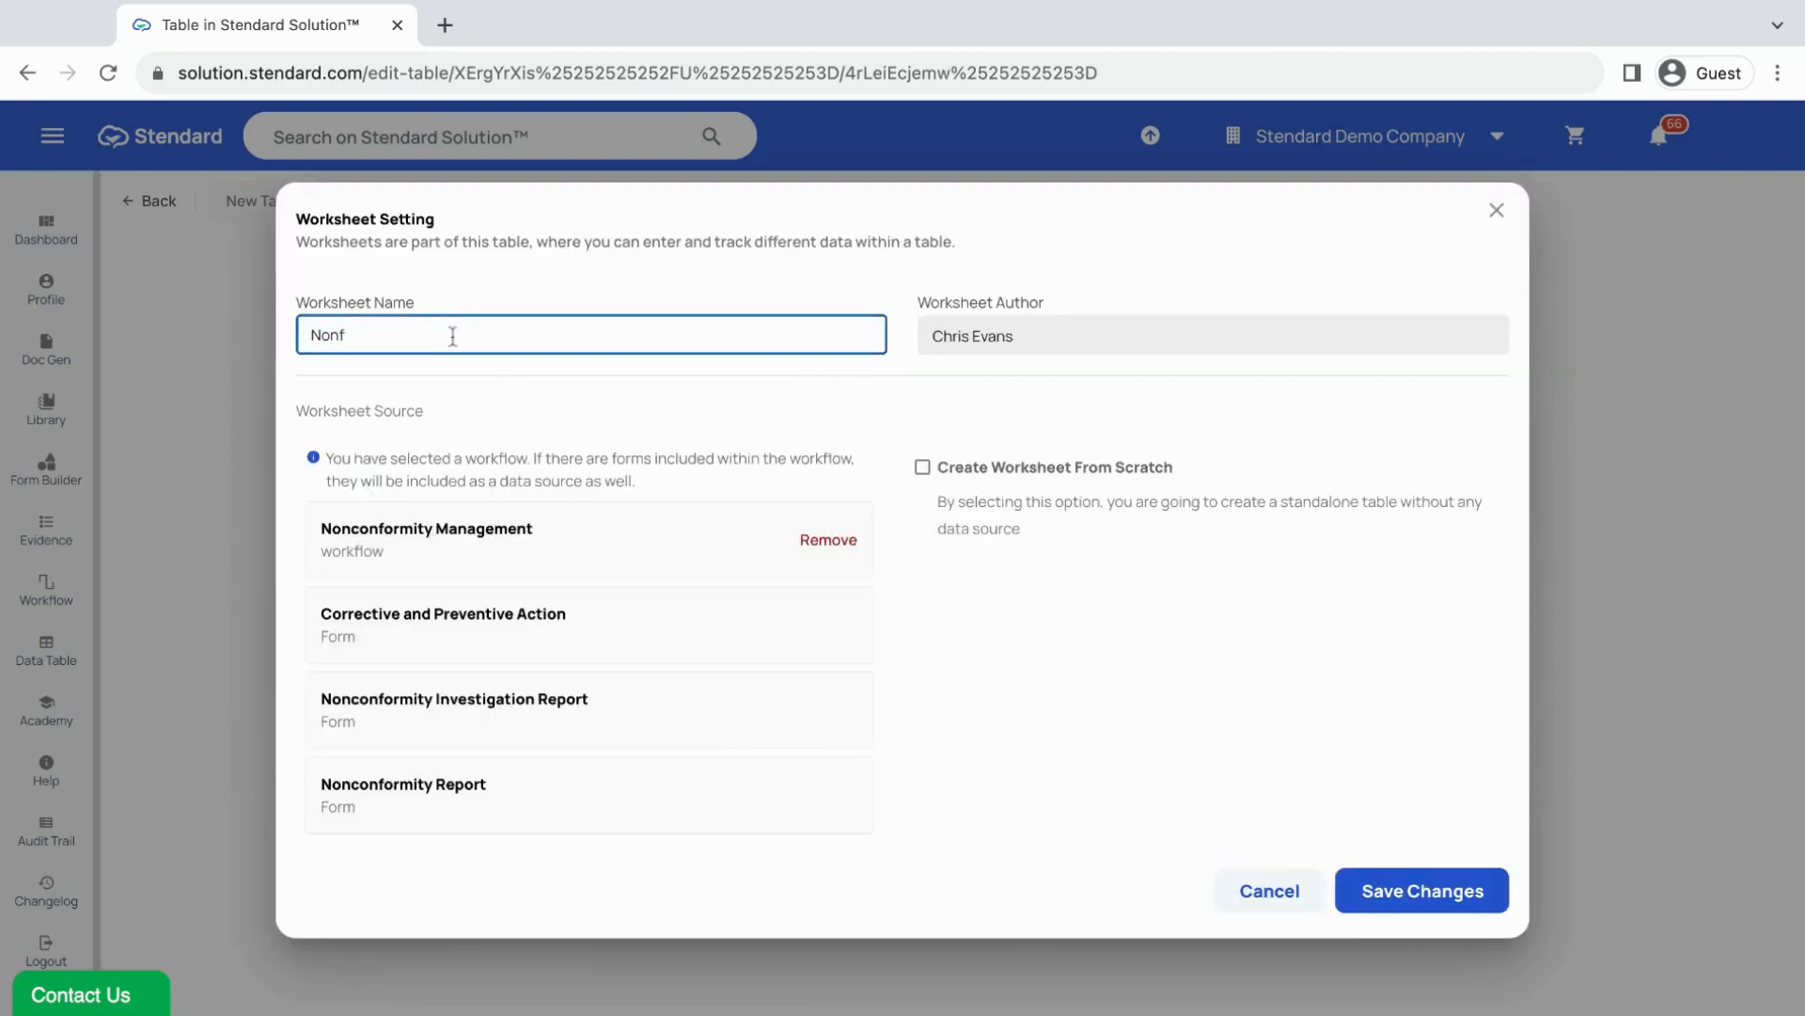
{"action": "key", "text": "BackSpace"}
{"action": "type", "text": "conformity"}
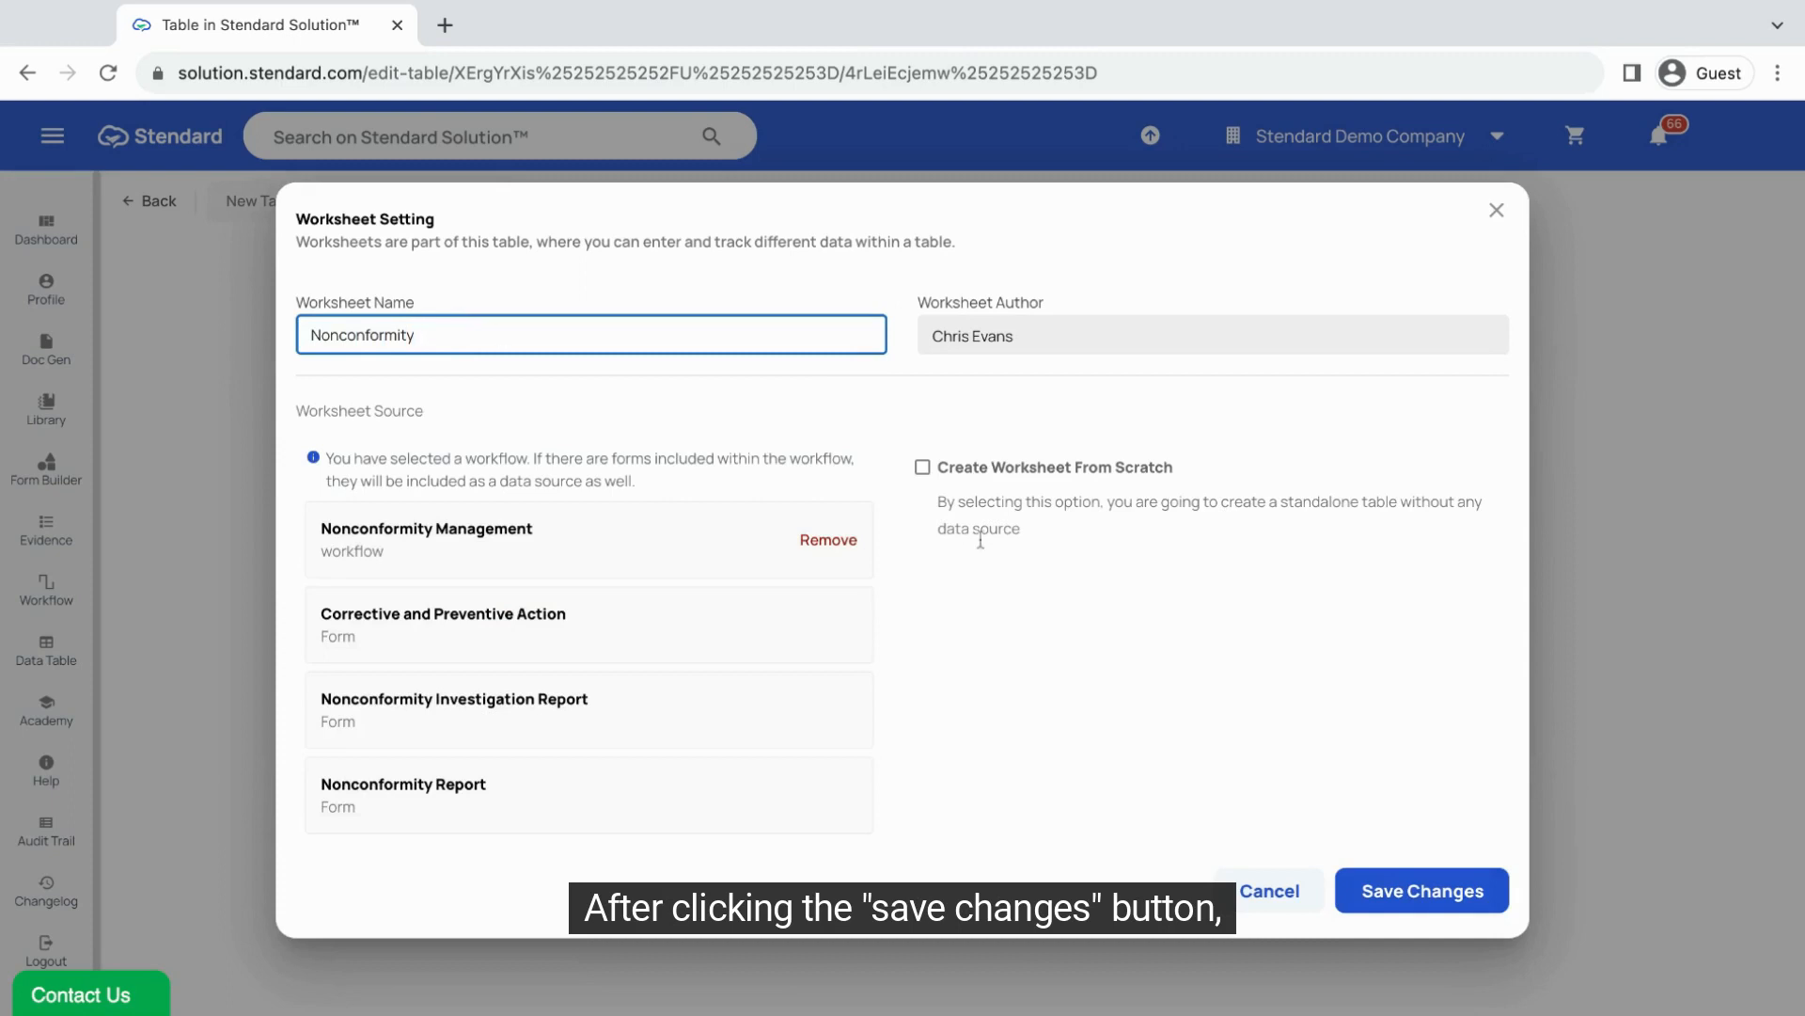
{"action": "left_click", "coordinate": [1447, 911]}
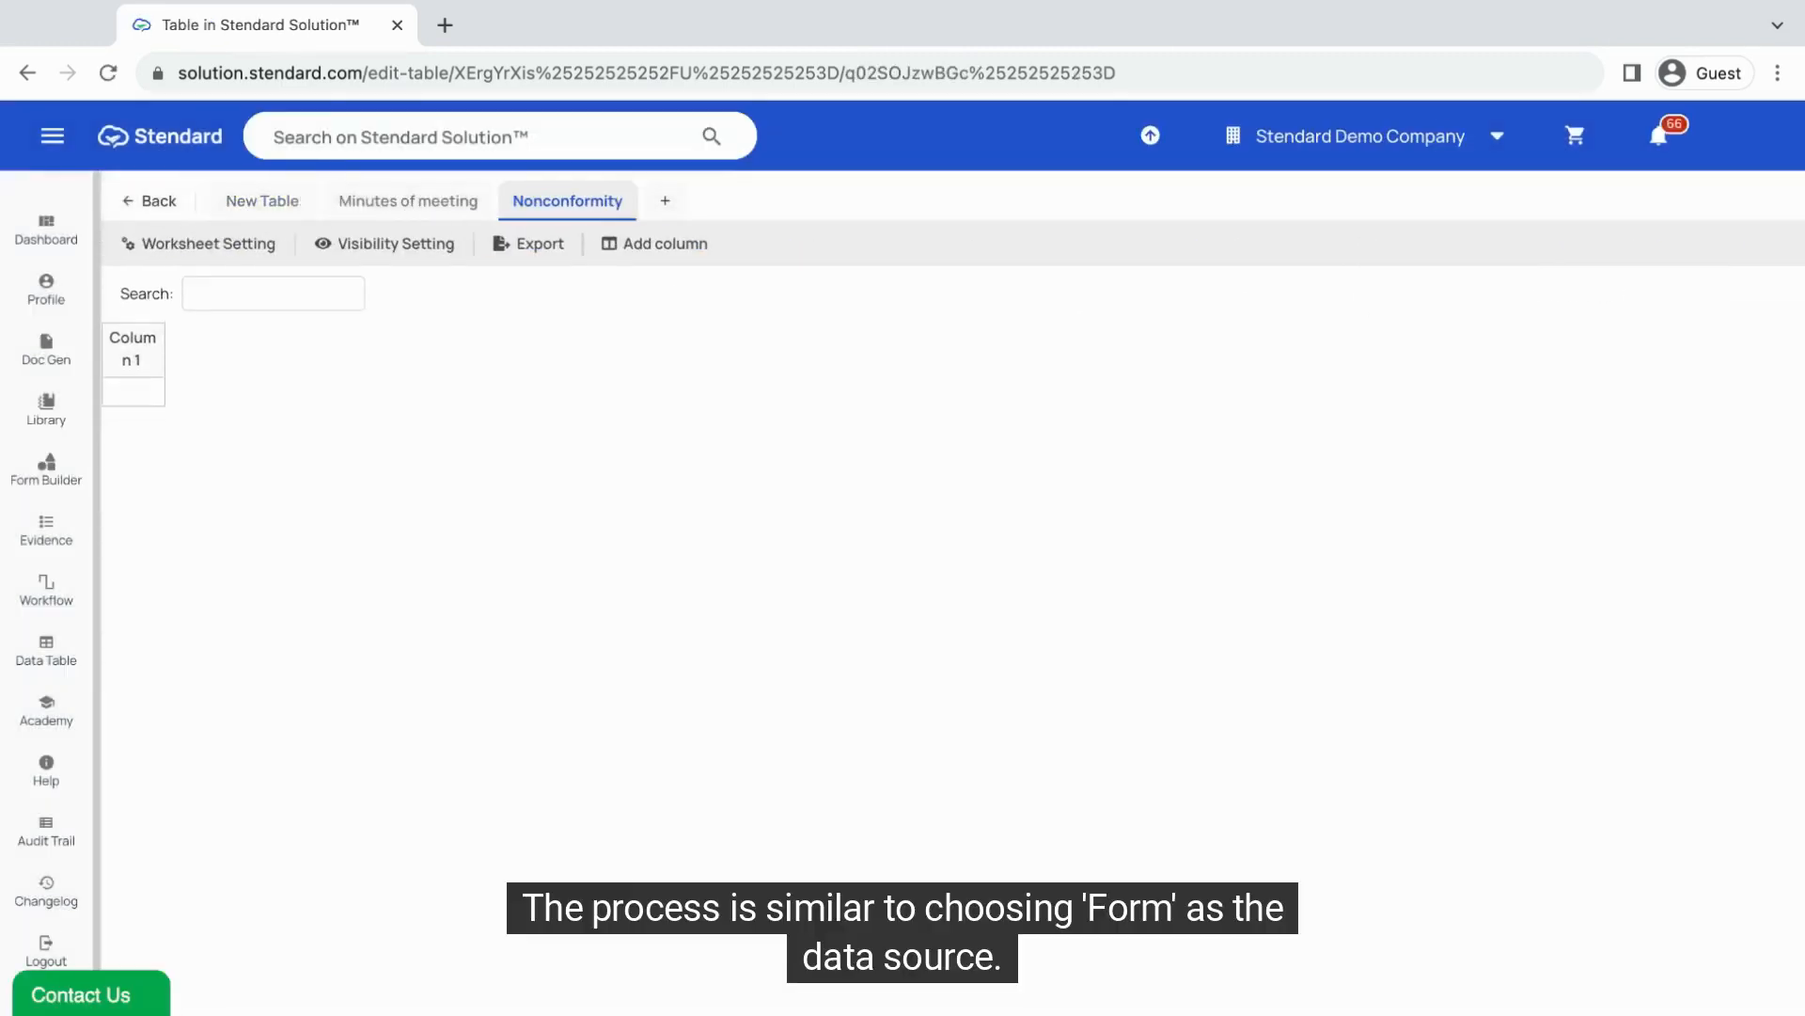
Step: Open Column 1 of the Nonconformity worksheet for editing and set its data type to Original Data
{"action": "left_click", "coordinate": [130, 387]}
{"action": "right_click", "coordinate": [139, 355]}
{"action": "left_click", "coordinate": [202, 367]}
{"action": "left_click", "coordinate": [1361, 324]}
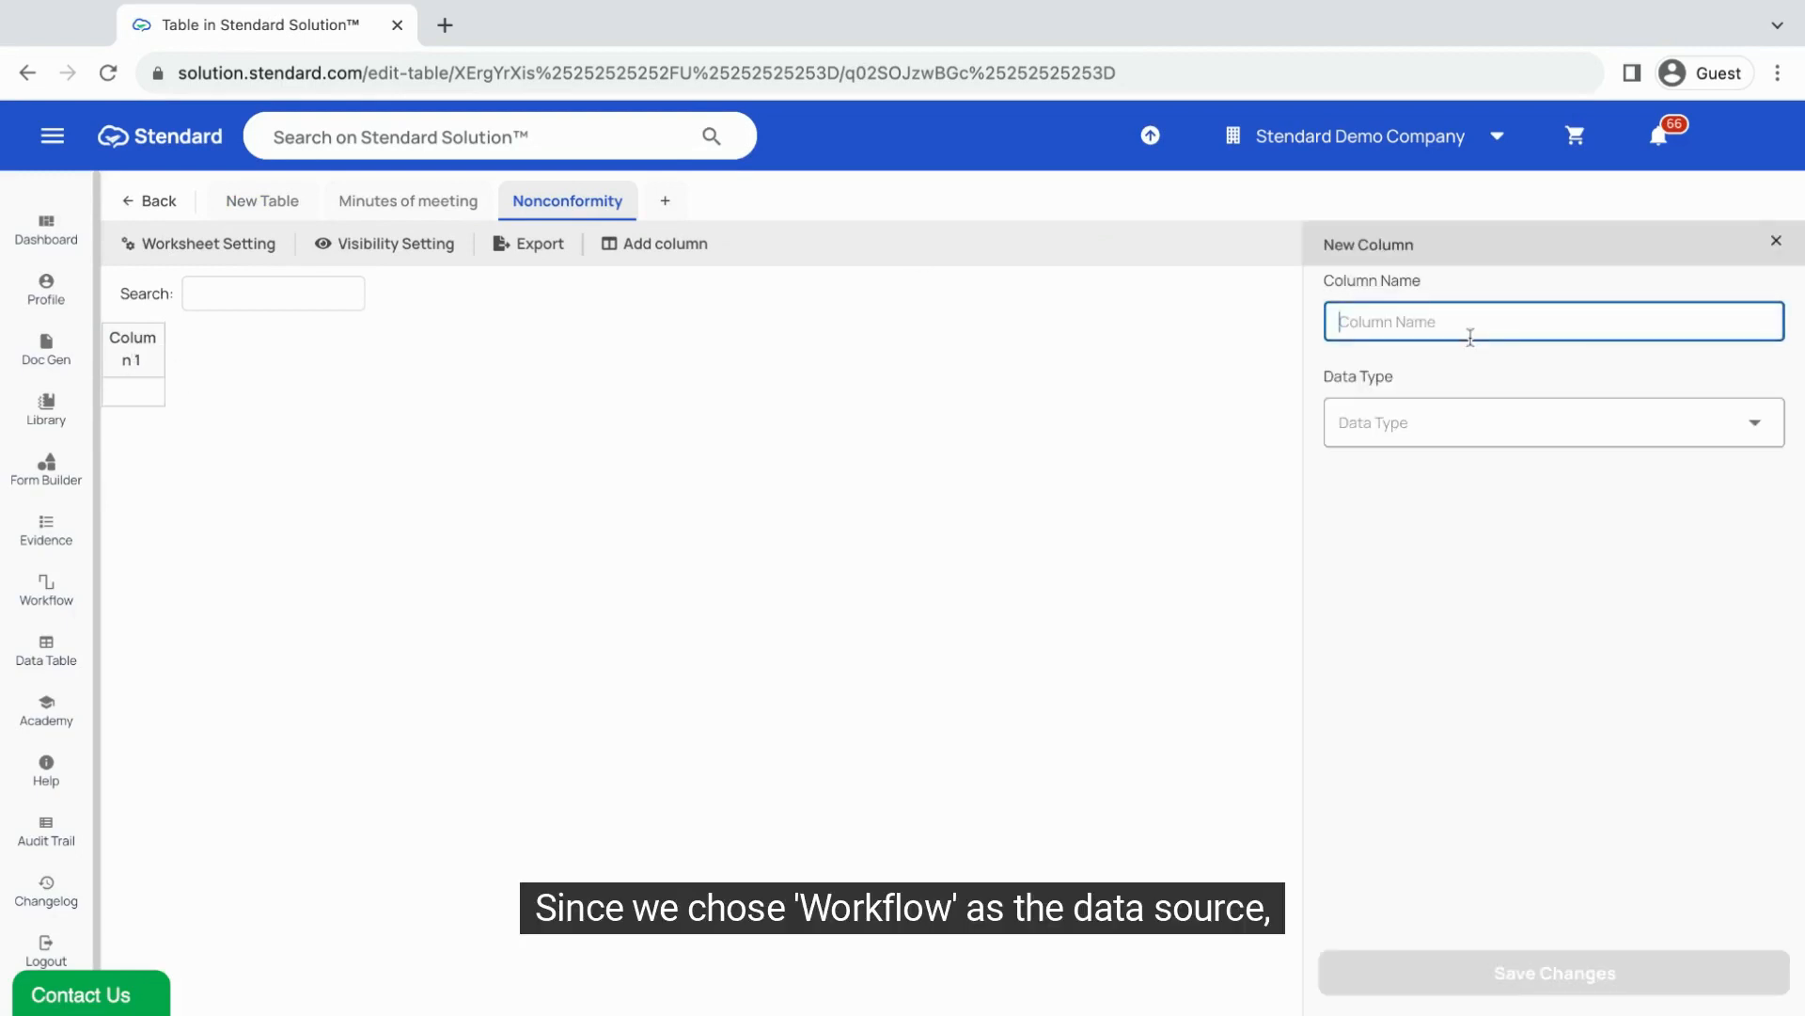
{"action": "left_click", "coordinate": [1463, 414]}
{"action": "left_click", "coordinate": [1442, 585]}
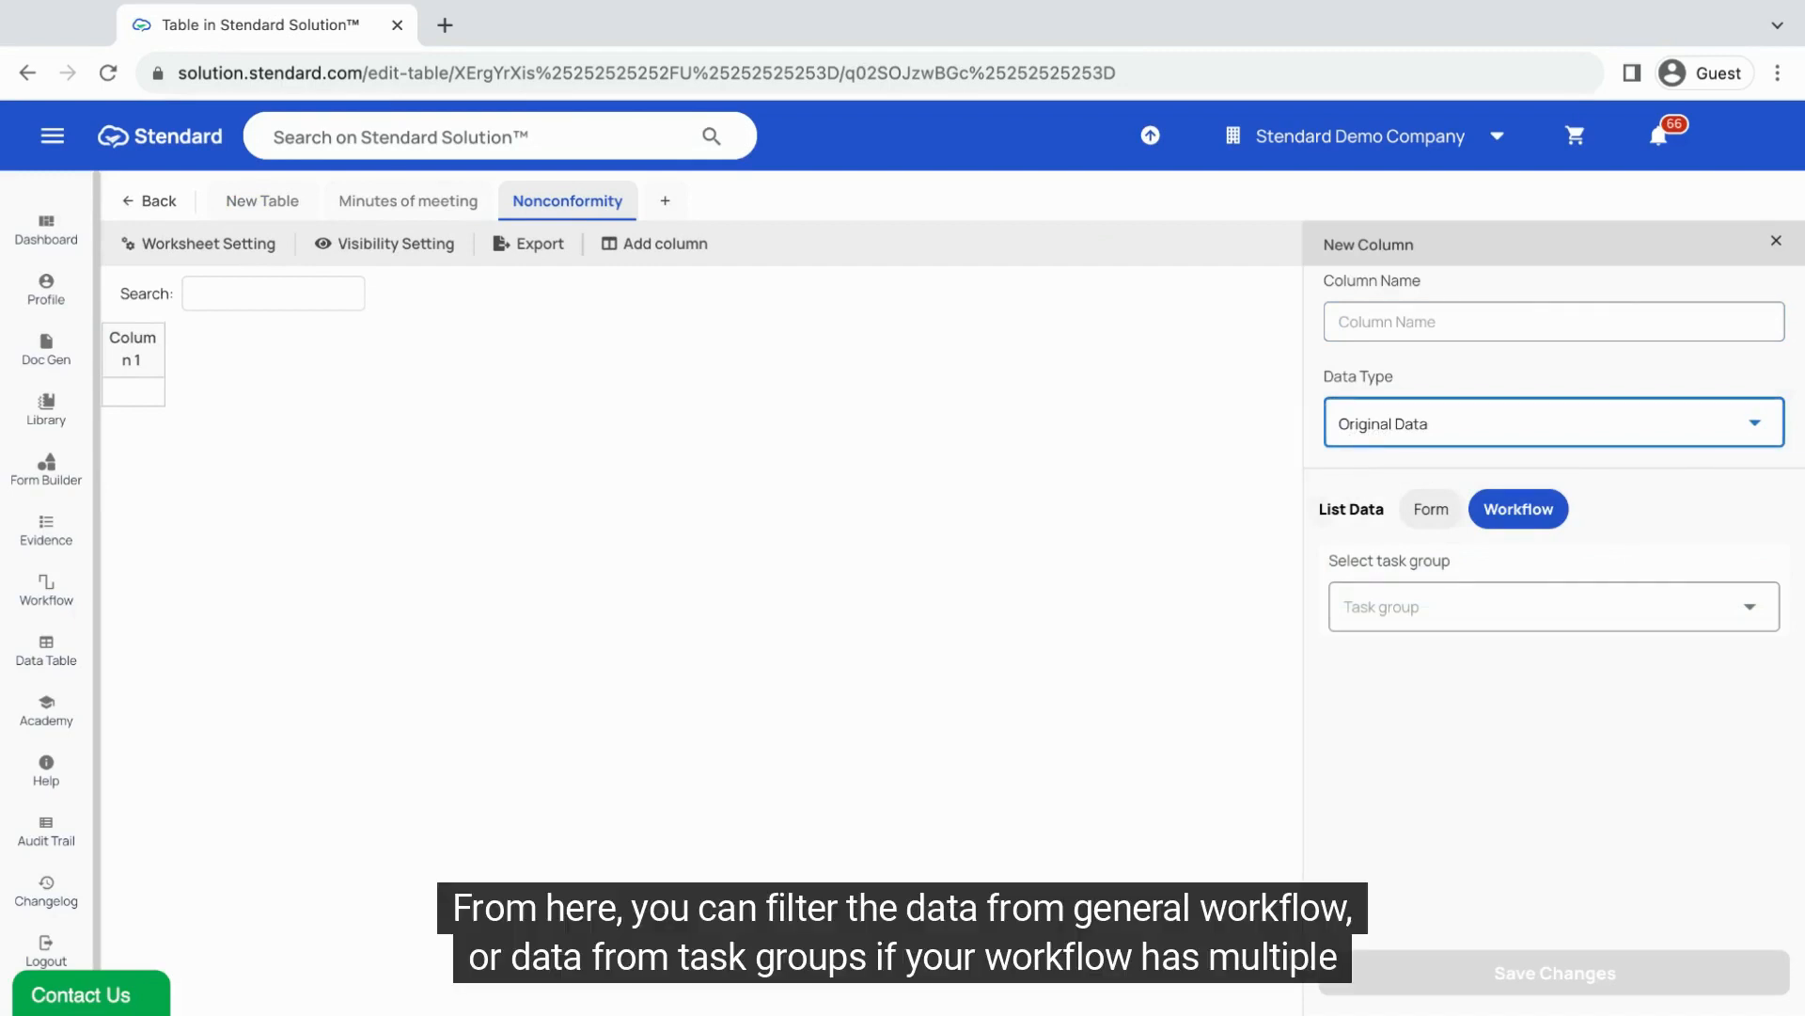
Step: Choose General Workflow Data as the task group with the General task, and review the workflow fields it offers
{"action": "left_click", "coordinate": [1451, 606]}
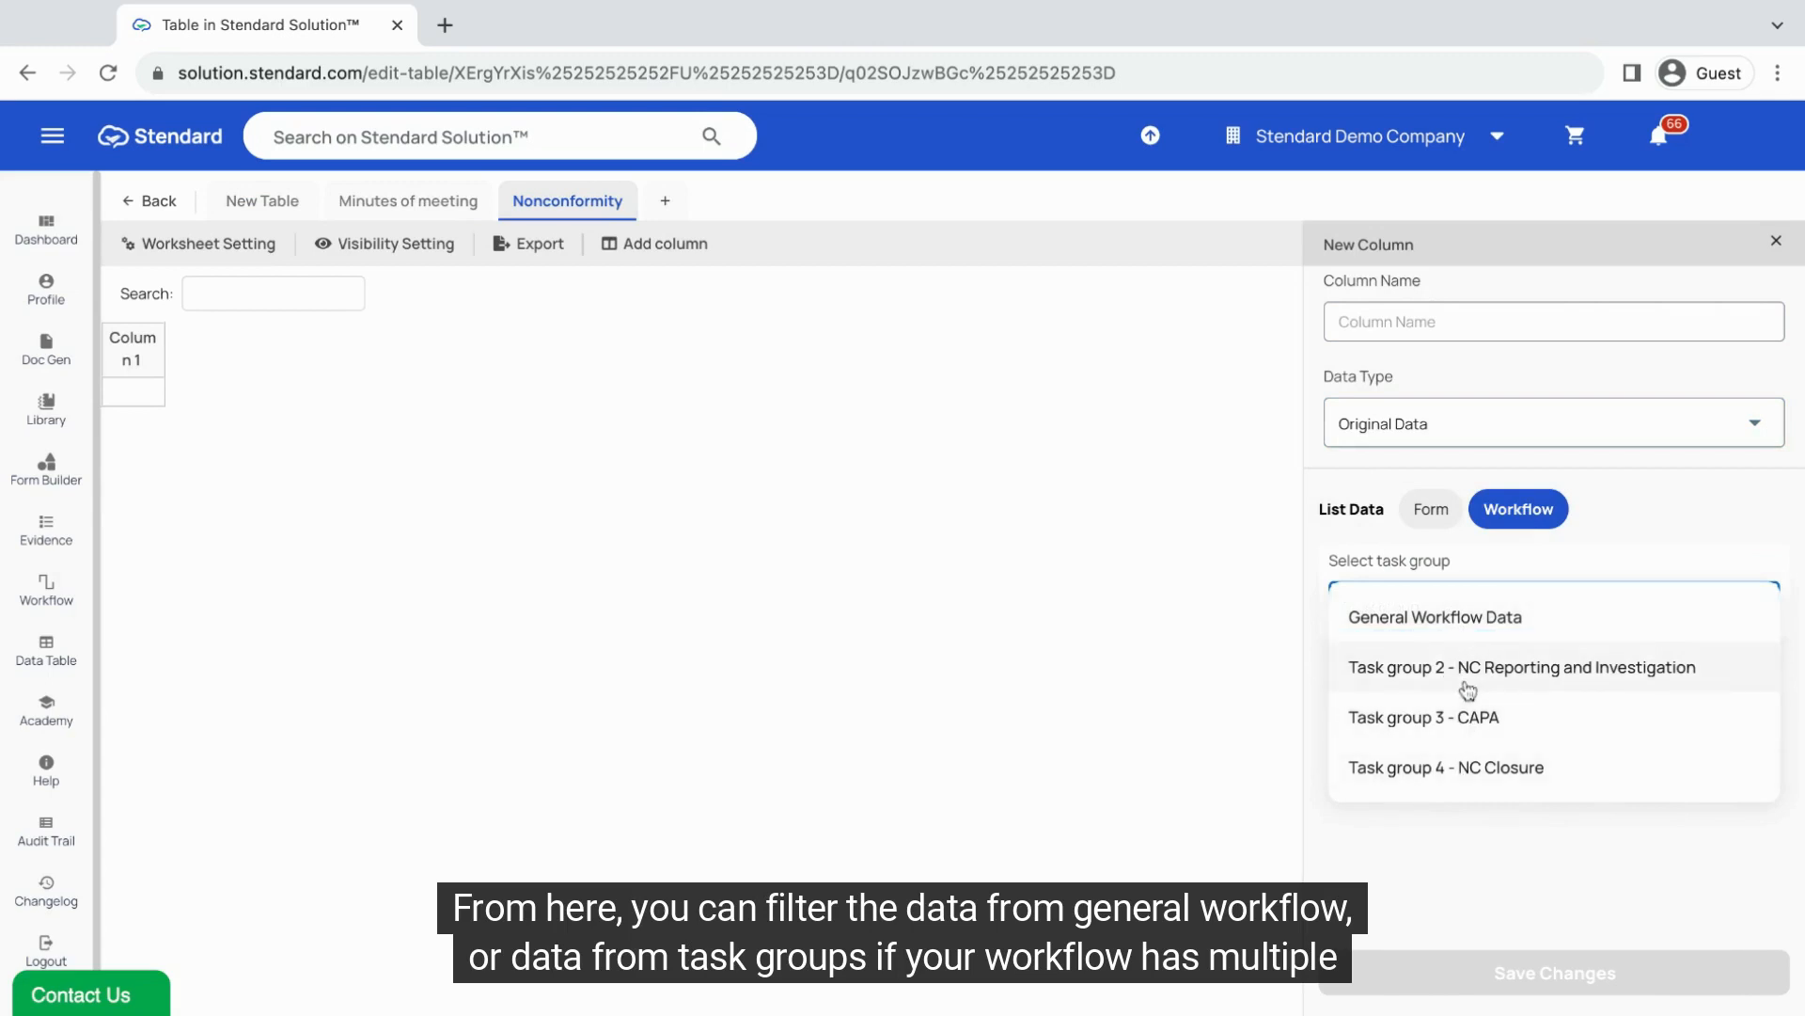
{"action": "left_click", "coordinate": [1463, 623]}
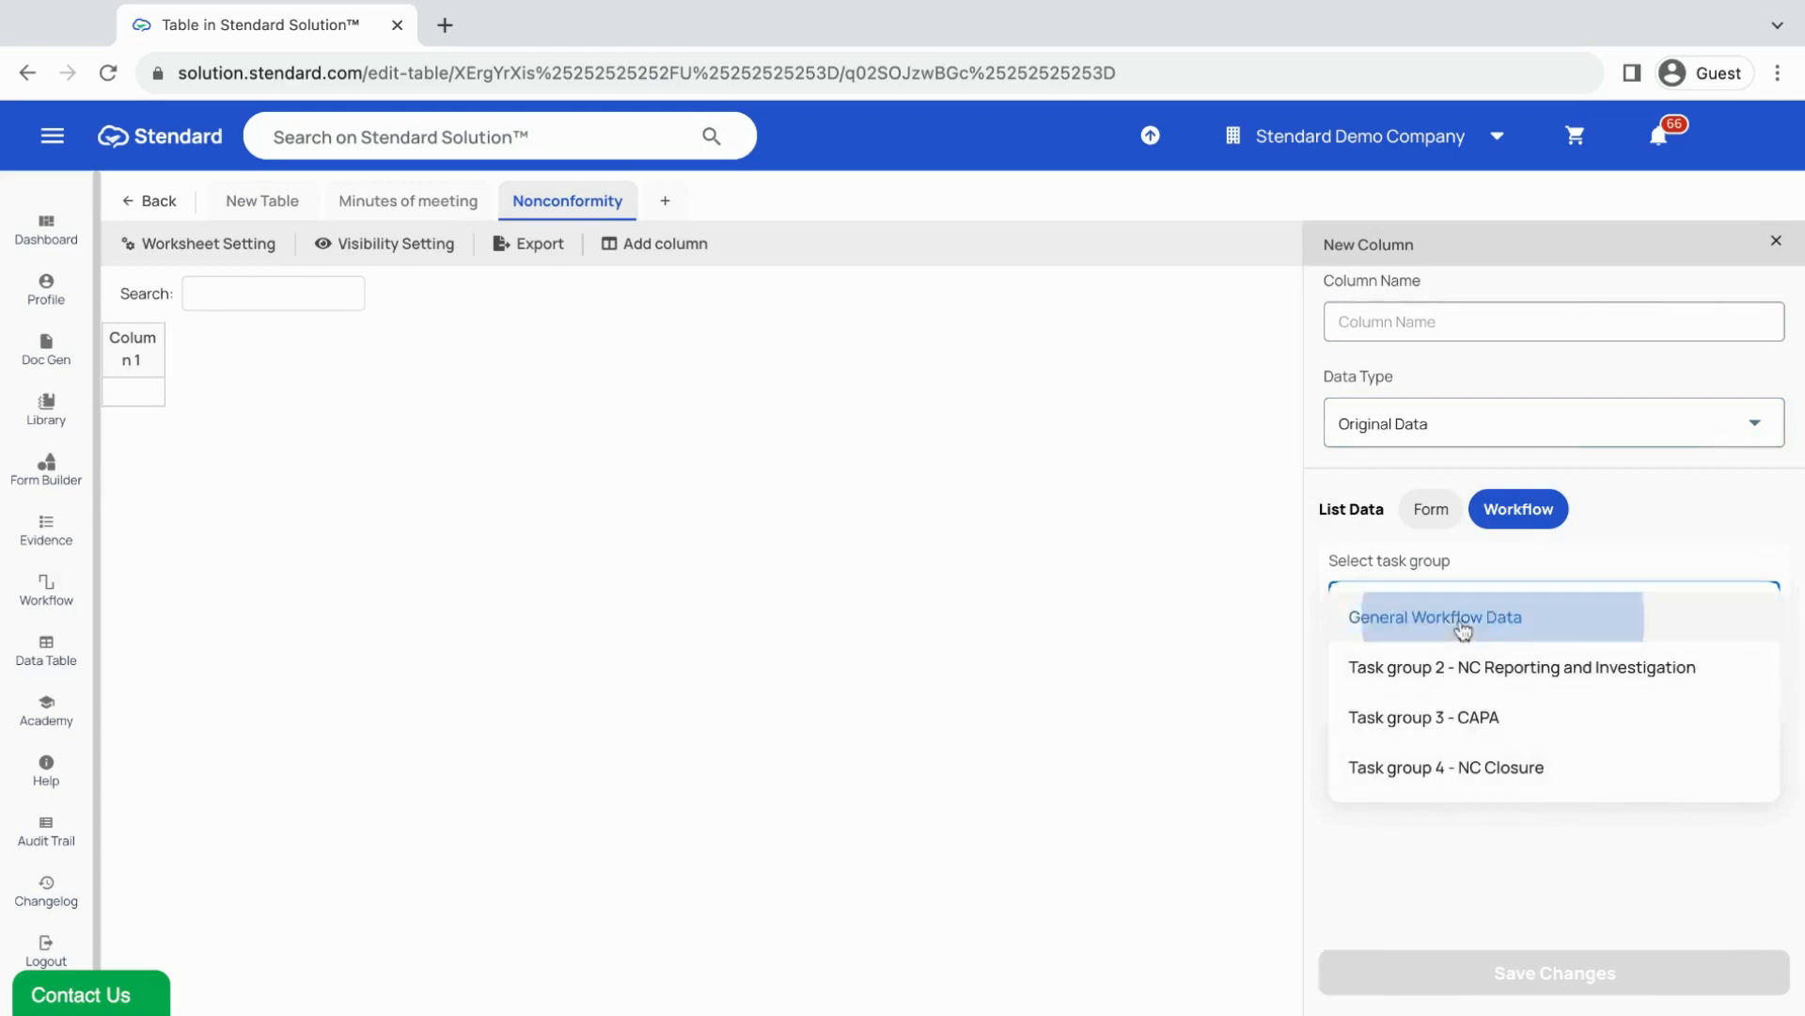
{"action": "left_click", "coordinate": [1461, 697]}
{"action": "left_click", "coordinate": [1460, 699]}
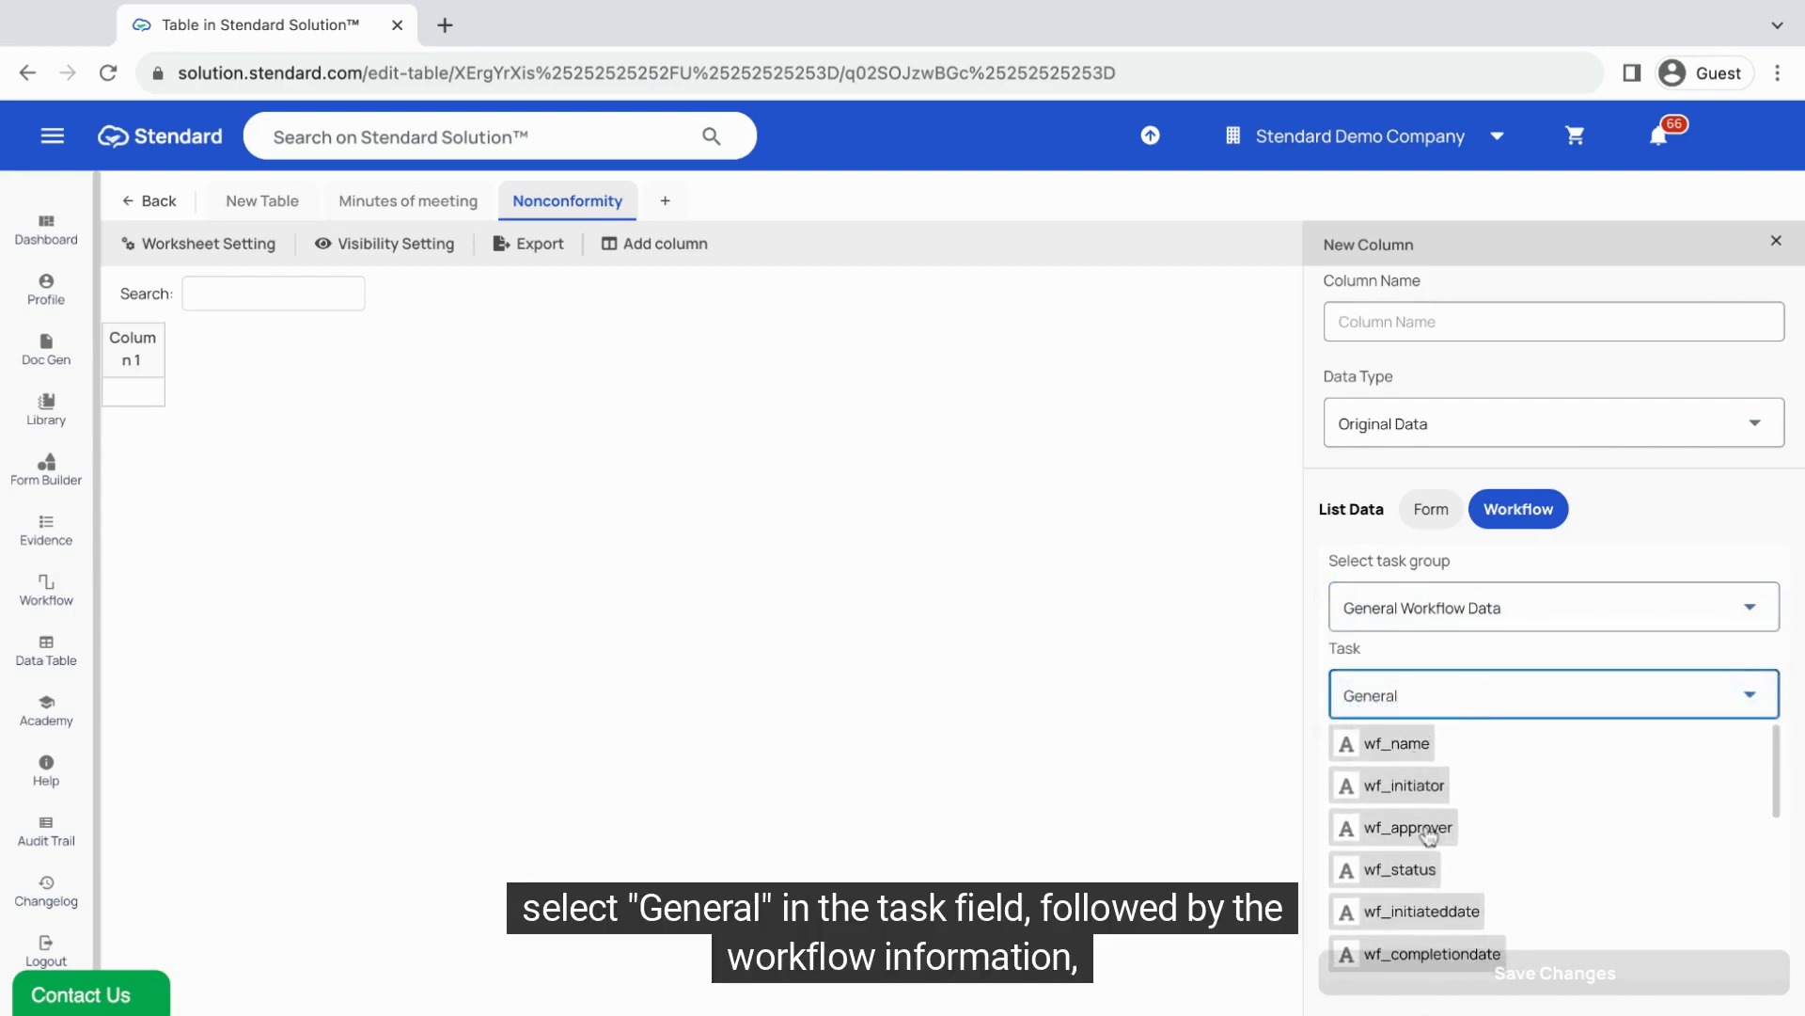
{"action": "scroll", "coordinate": [1429, 836], "scroll_direction": "down", "scroll_amount": 4}
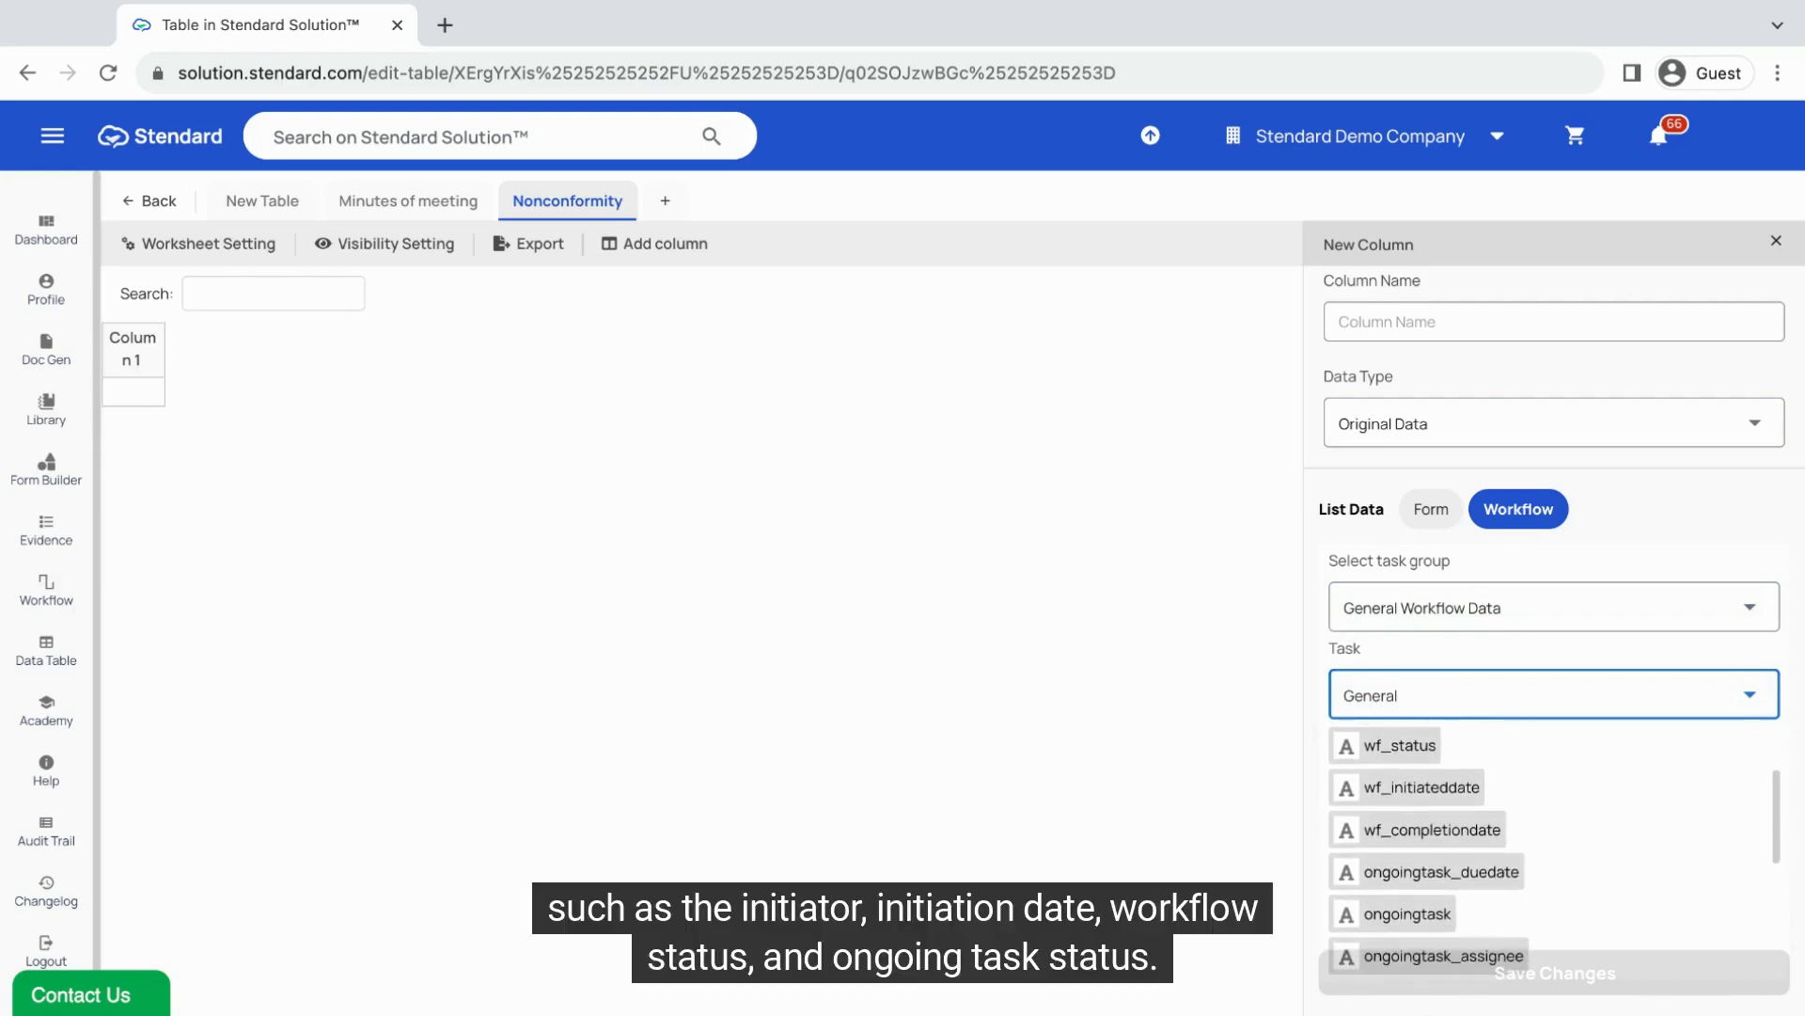
{"action": "scroll", "coordinate": [1428, 846], "scroll_direction": "down", "scroll_amount": 2}
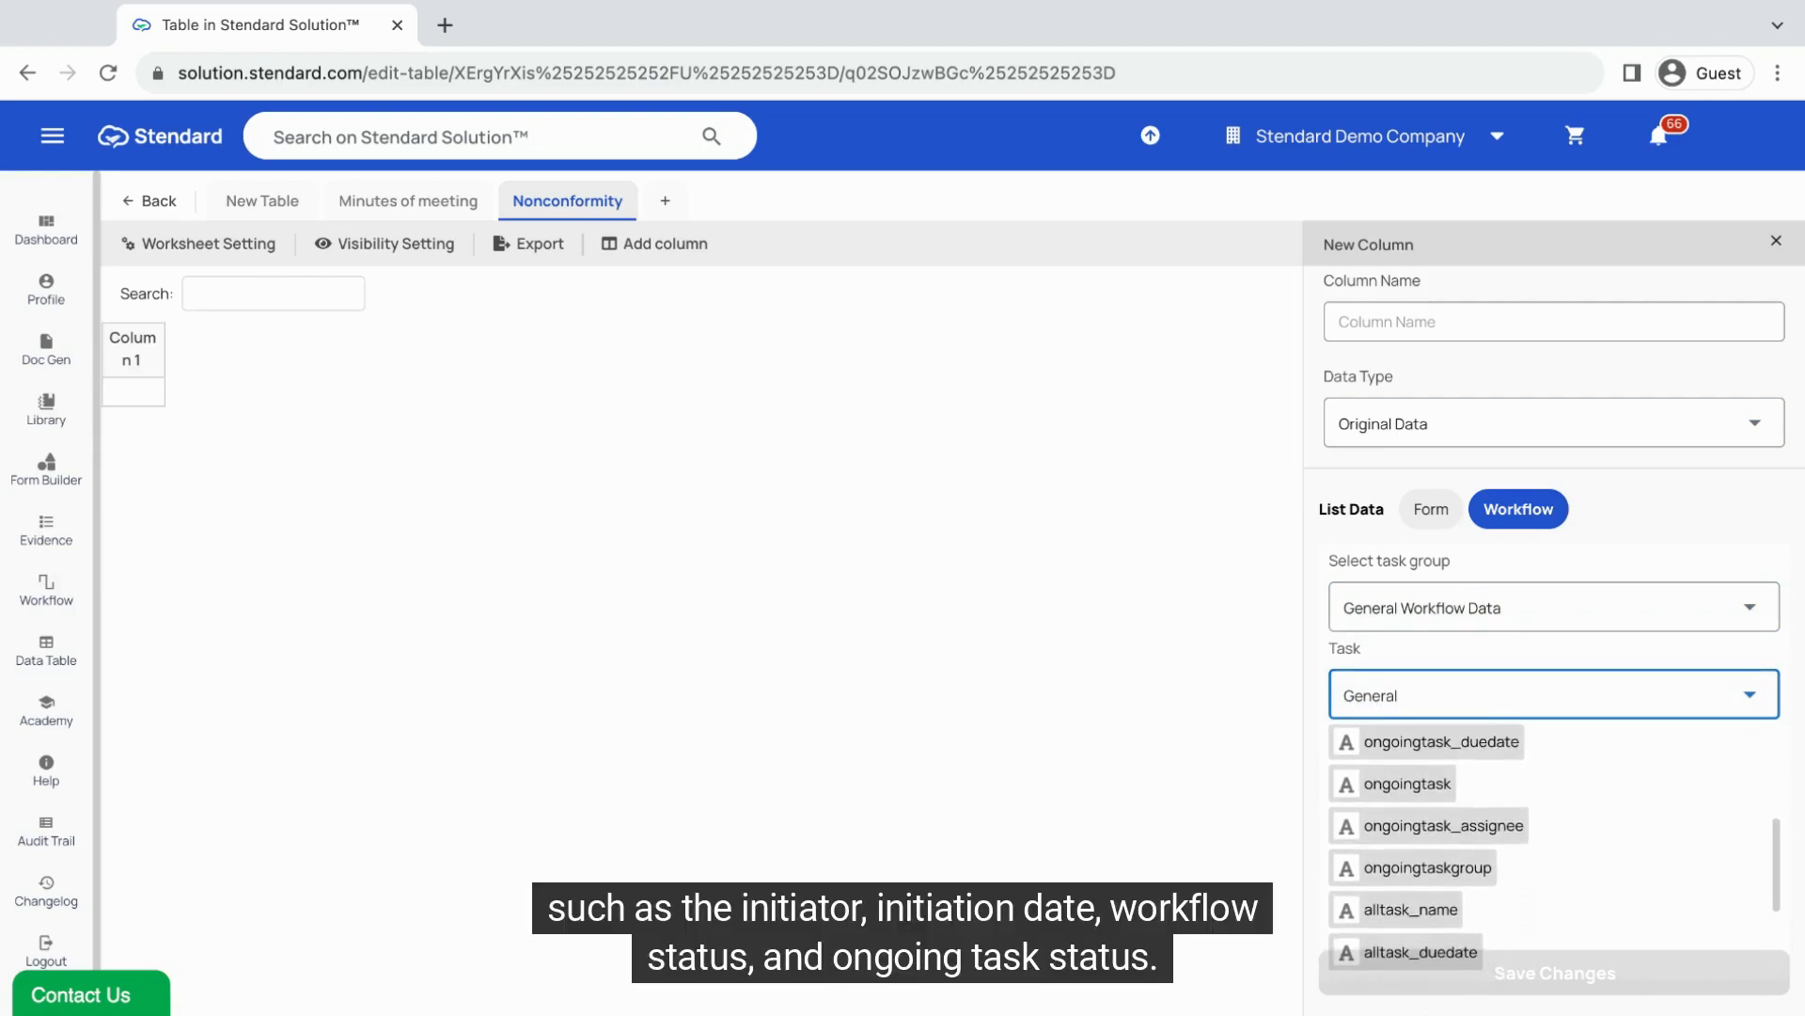
{"action": "scroll", "coordinate": [1428, 846], "scroll_direction": "up", "scroll_amount": 5}
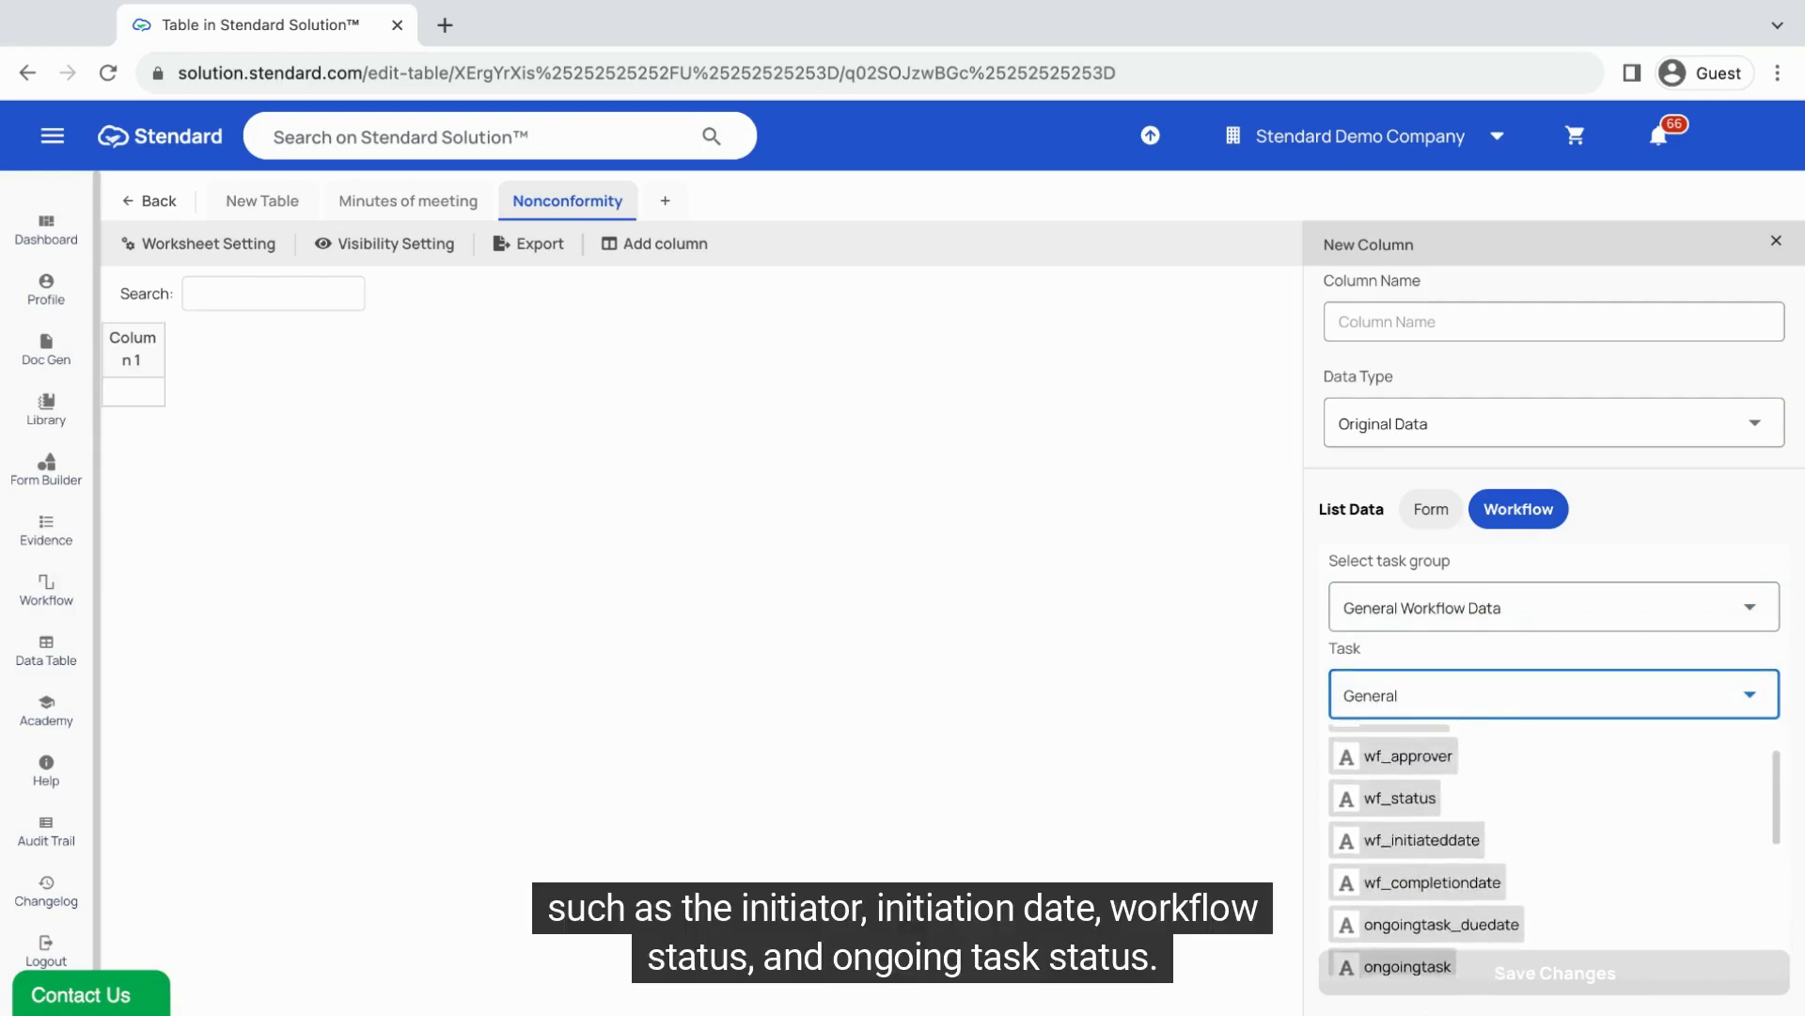
Step: Switch to Task group 2 - NC Reporting and Investigation with the To Fill Form Collaboratively task, and review its available fields
{"action": "left_click", "coordinate": [1438, 601]}
{"action": "left_click", "coordinate": [1448, 670]}
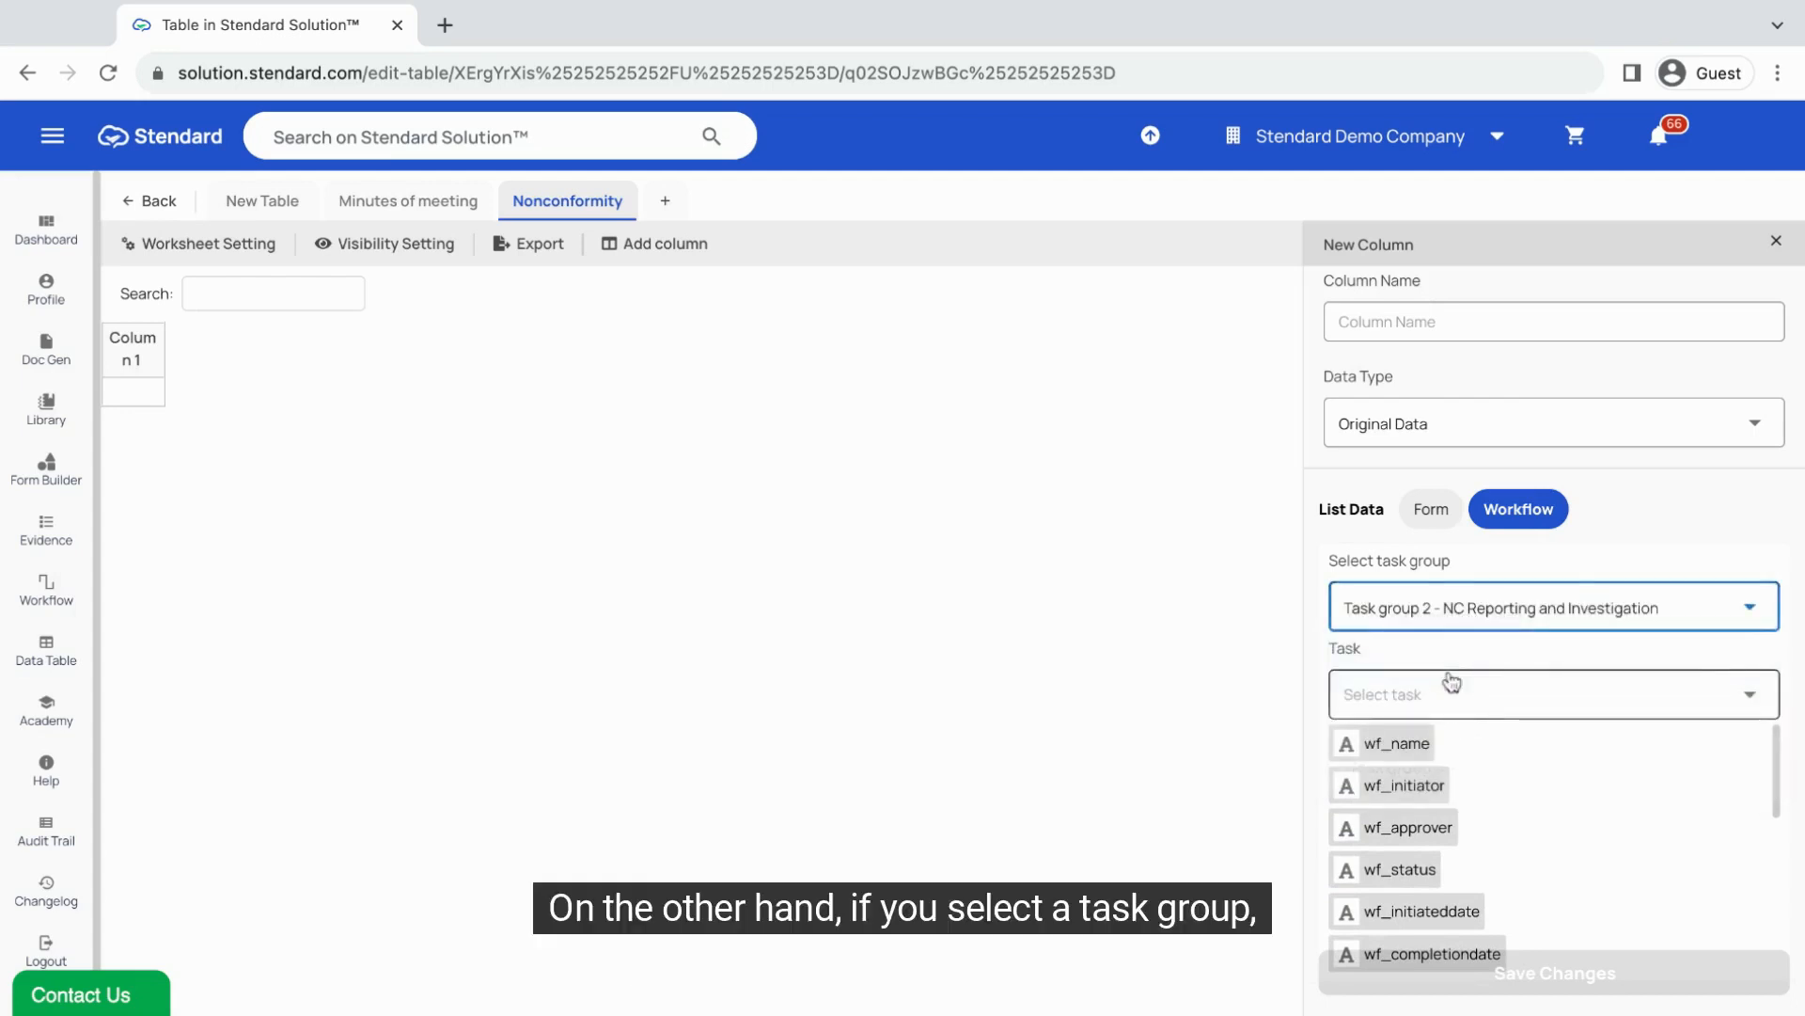
{"action": "left_click", "coordinate": [1485, 695]}
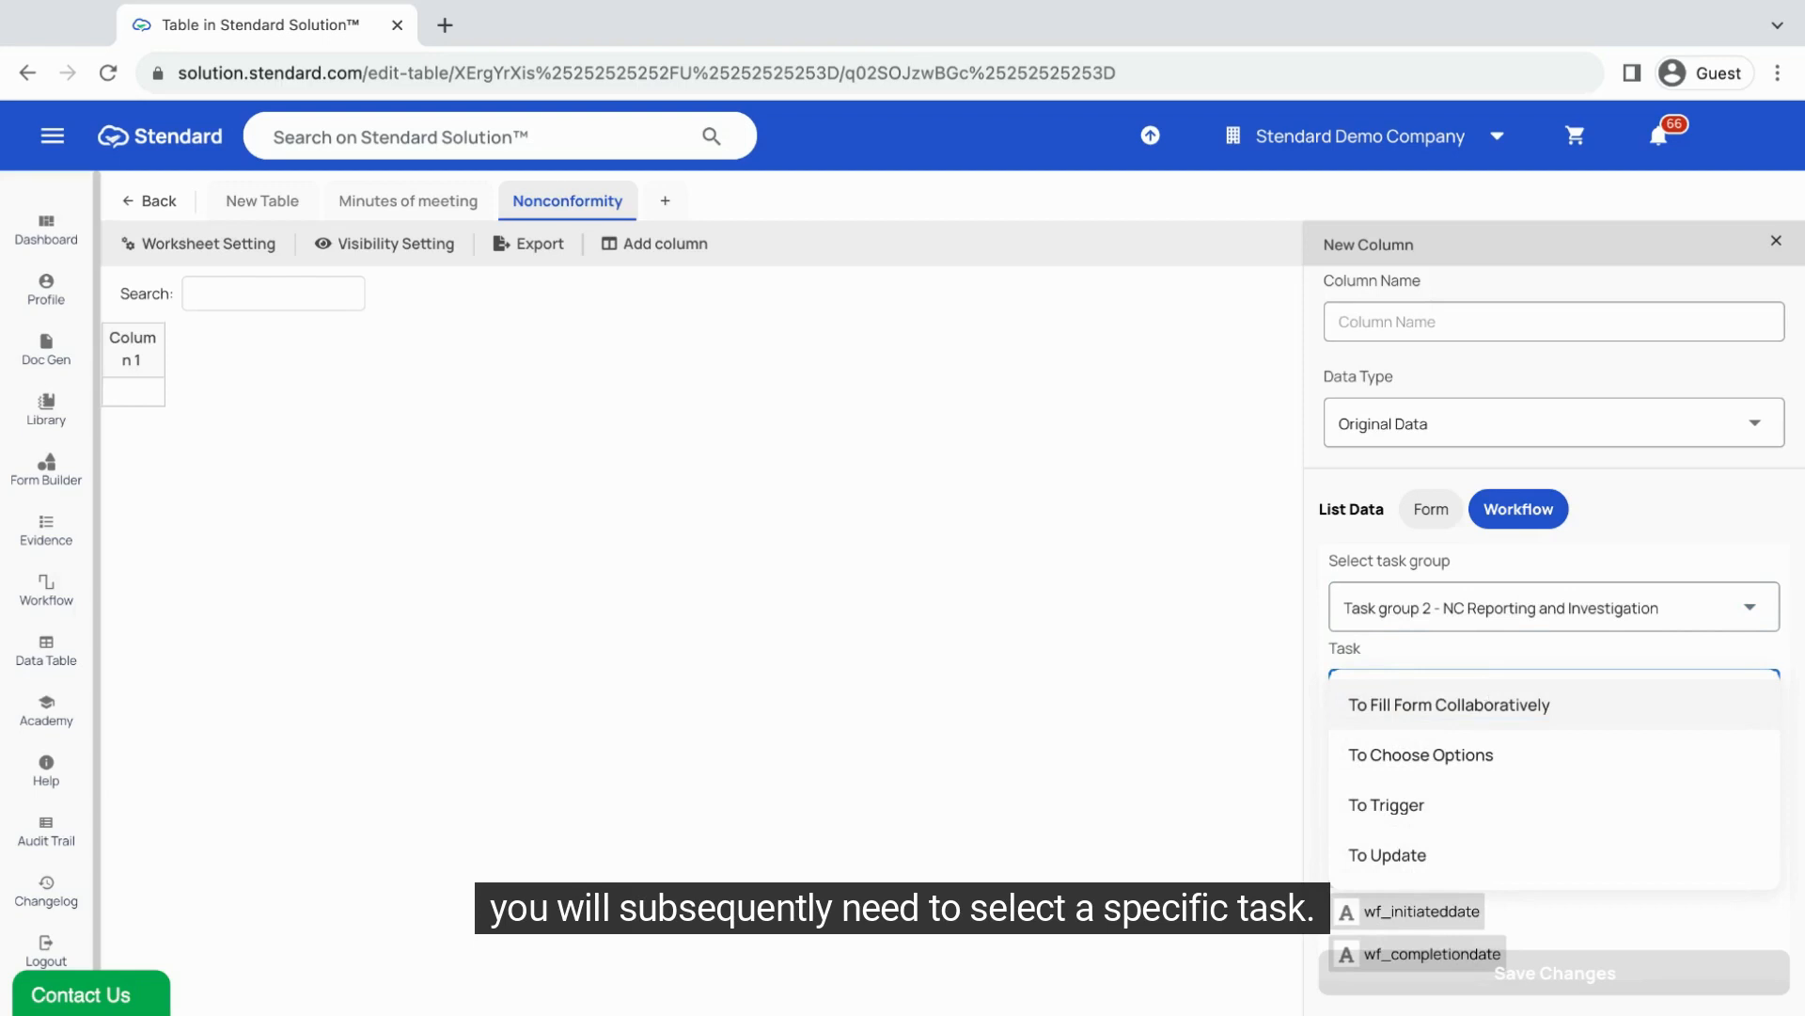
{"action": "left_click", "coordinate": [1514, 704]}
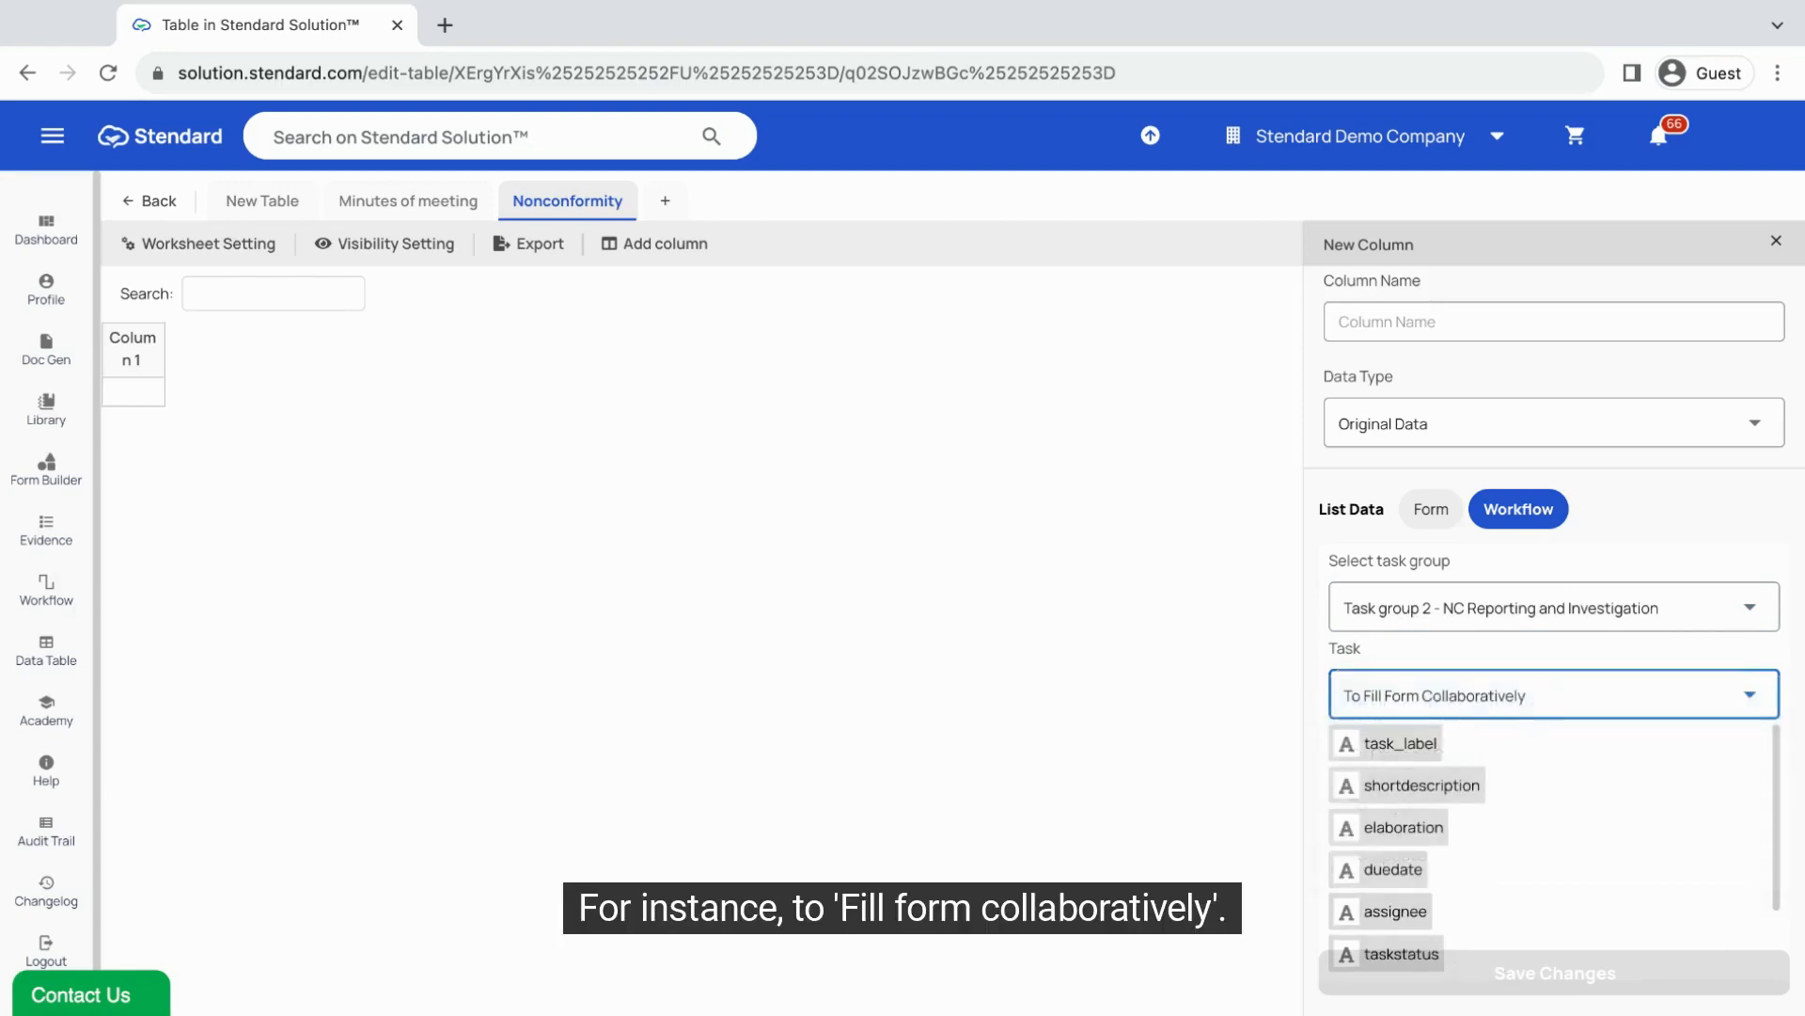
{"action": "scroll", "coordinate": [1444, 800], "scroll_direction": "down", "scroll_amount": 2}
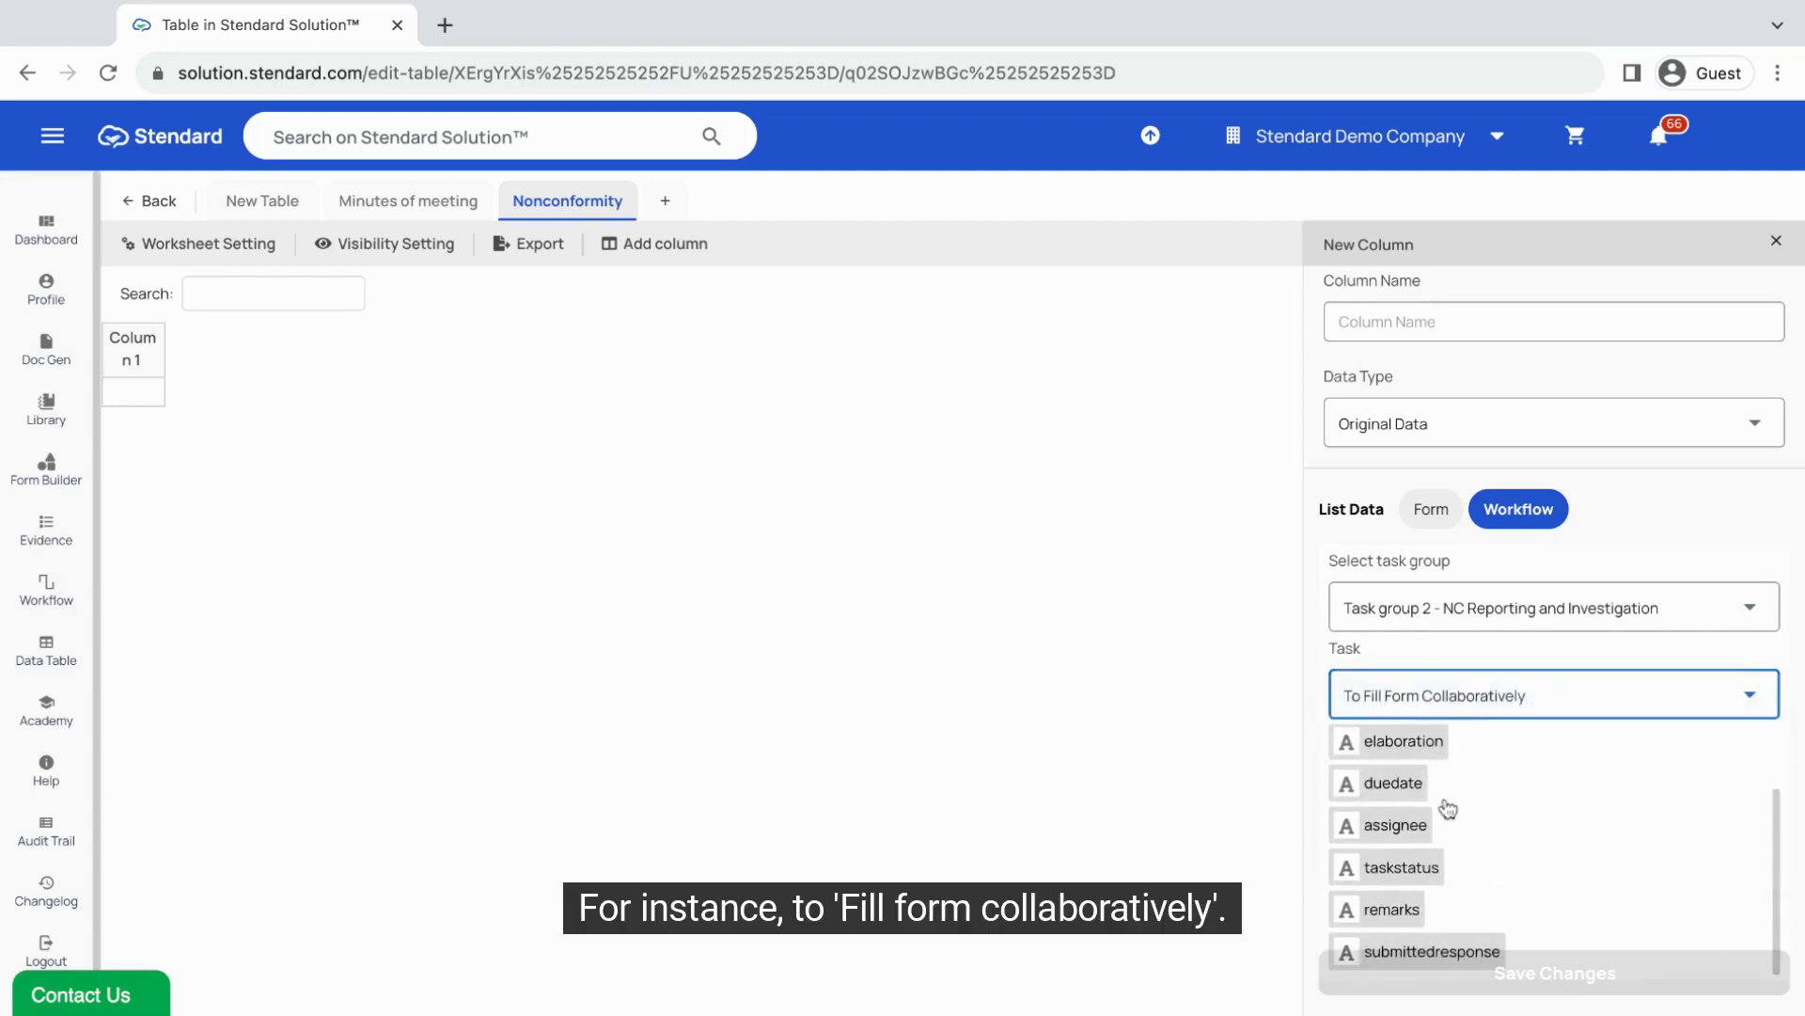
{"action": "scroll", "coordinate": [1448, 809], "scroll_direction": "up", "scroll_amount": 2}
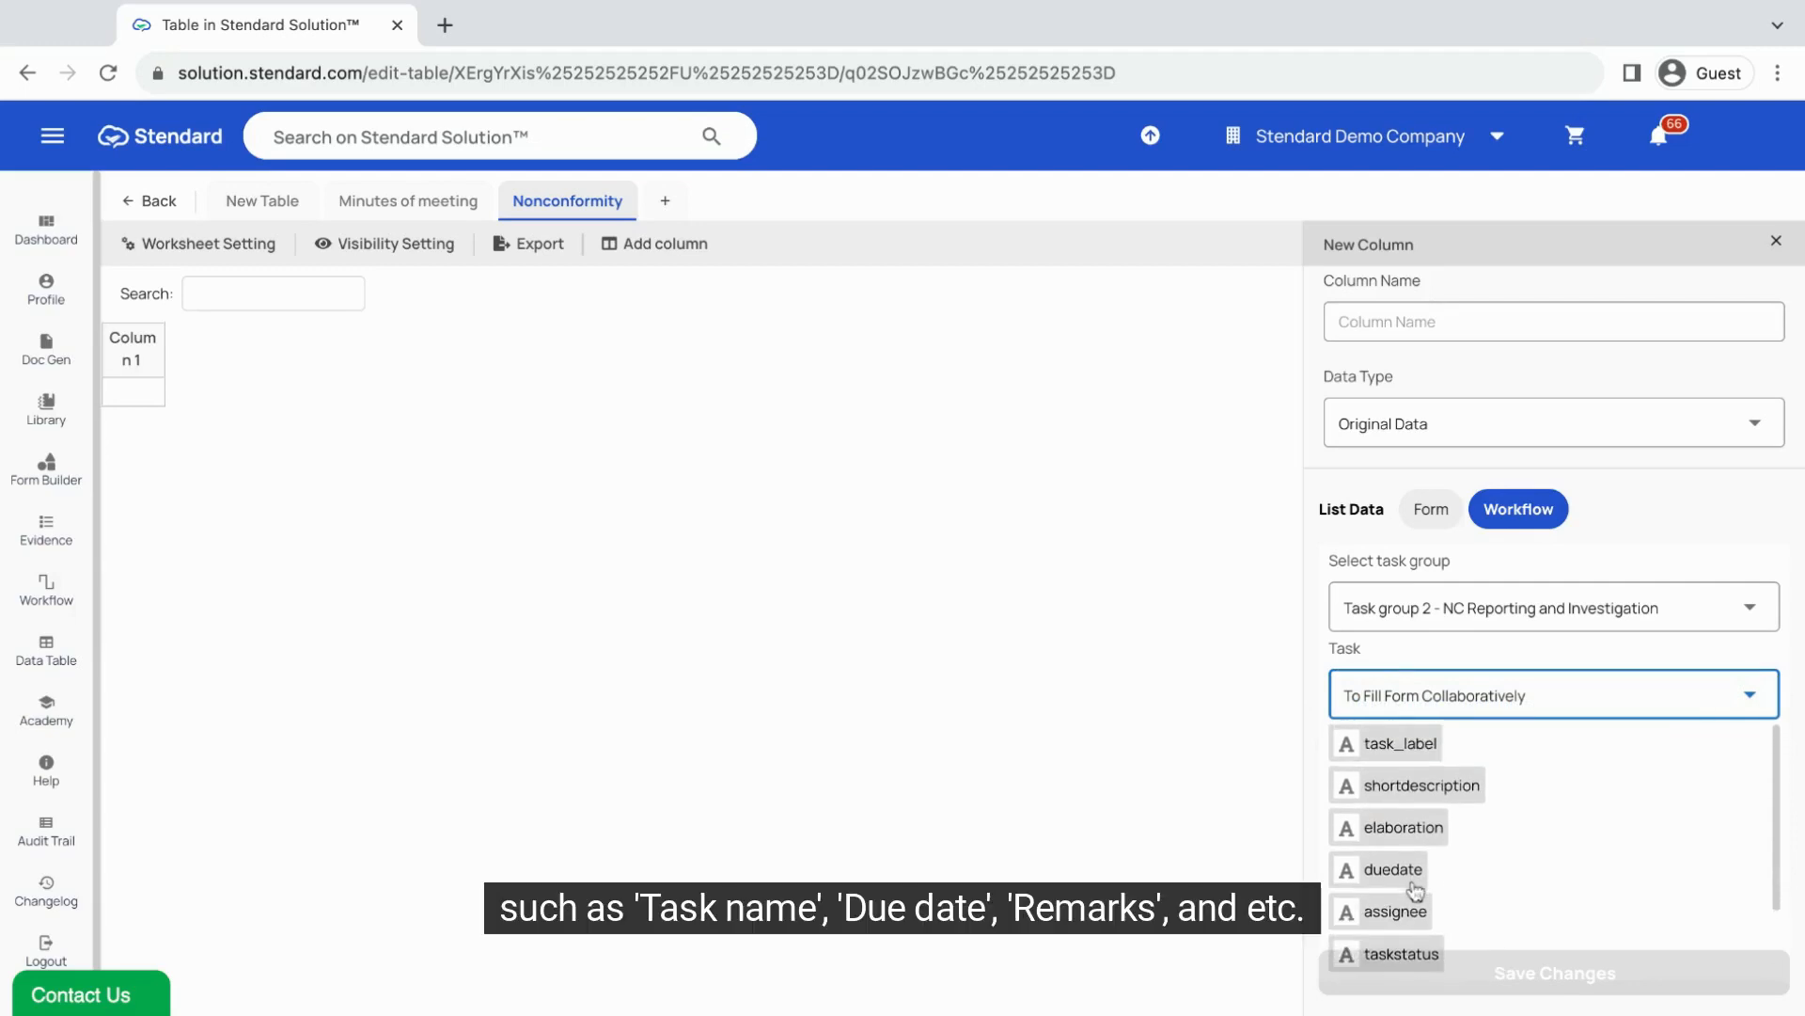
{"action": "scroll", "coordinate": [1415, 890], "scroll_direction": "down", "scroll_amount": 2}
{"action": "scroll", "coordinate": [1415, 890], "scroll_direction": "up", "scroll_amount": 2}
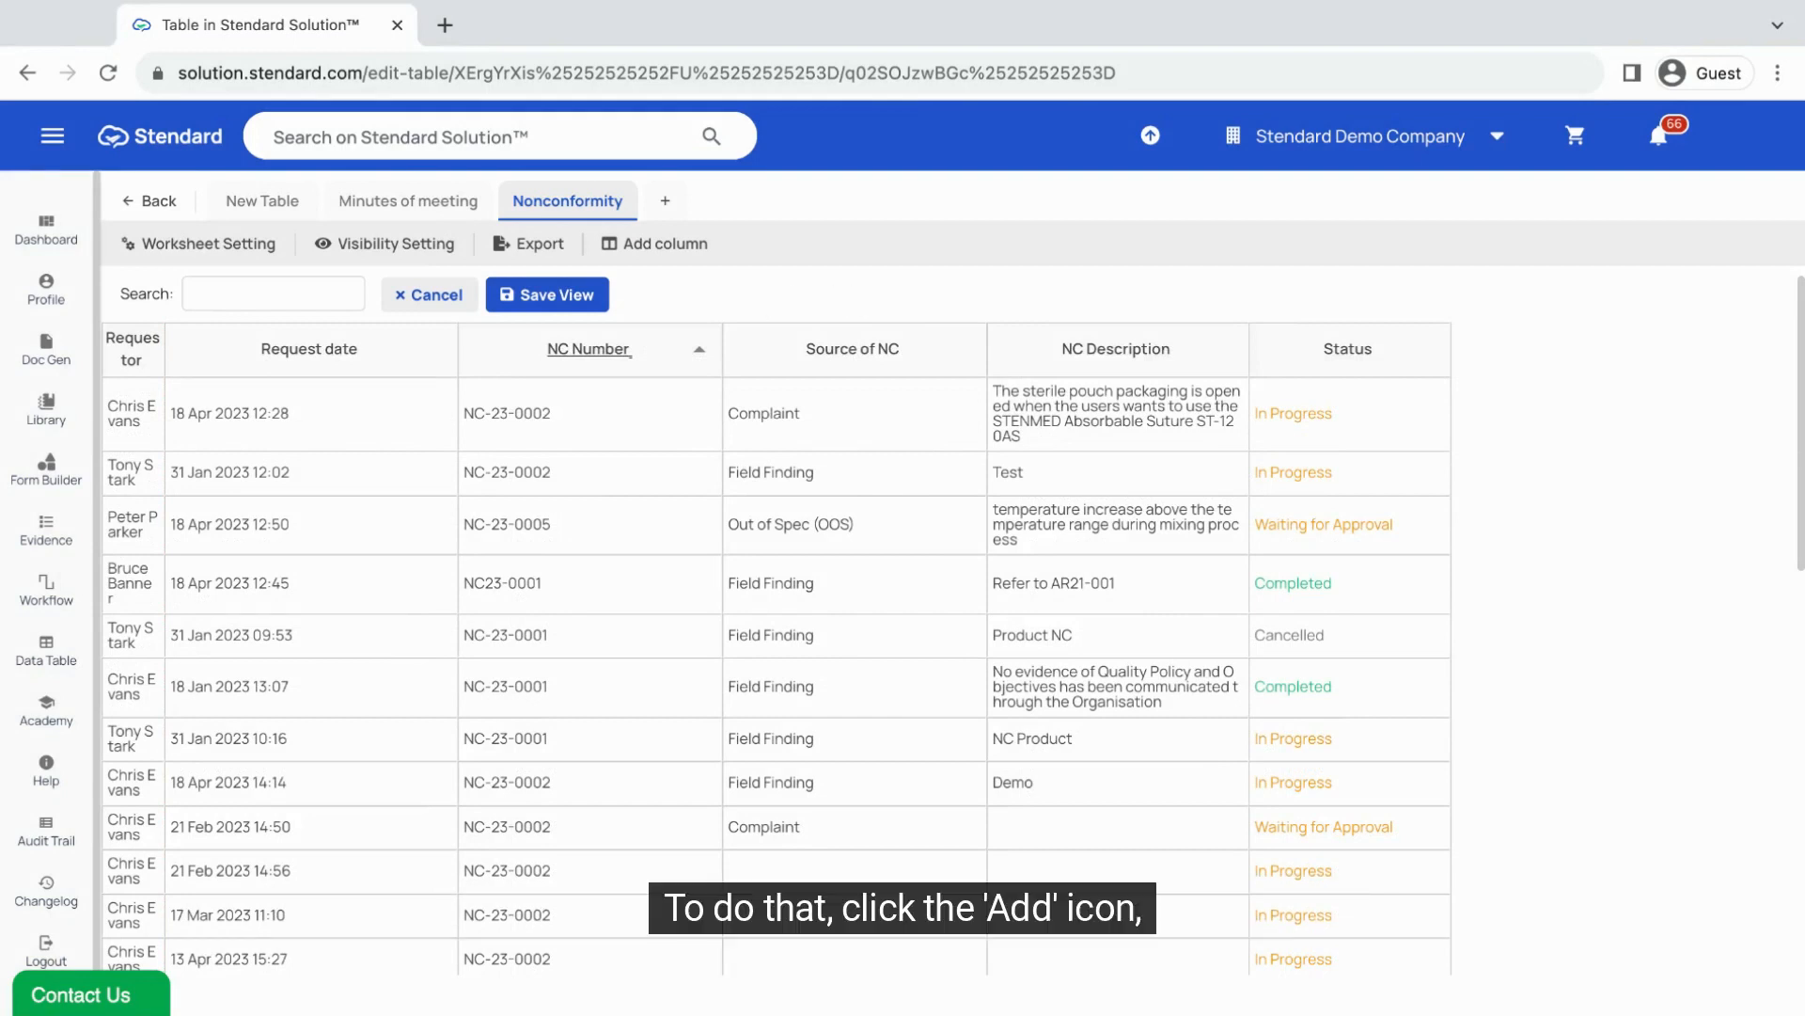
Step: Create a worksheet named "Daily Attendance" from scratch, without a data source, and save it
{"action": "left_click", "coordinate": [663, 205]}
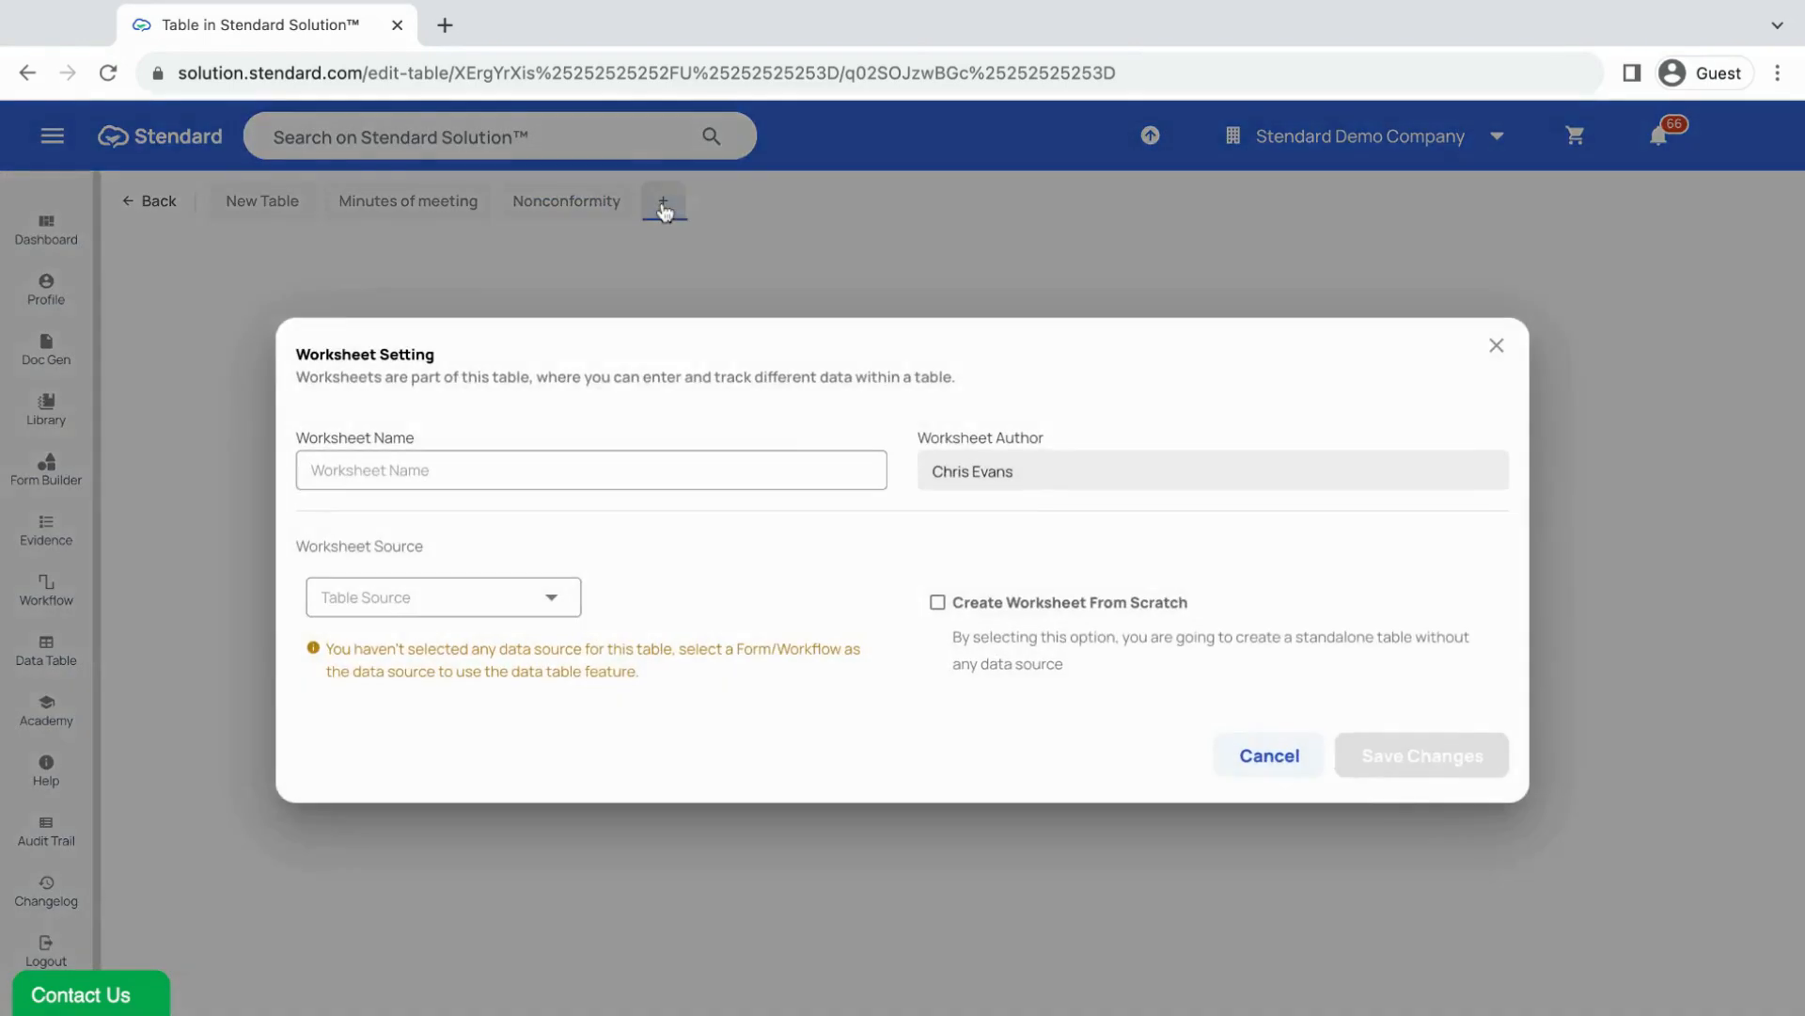
{"action": "left_click", "coordinate": [630, 473]}
{"action": "type", "text": "A"}
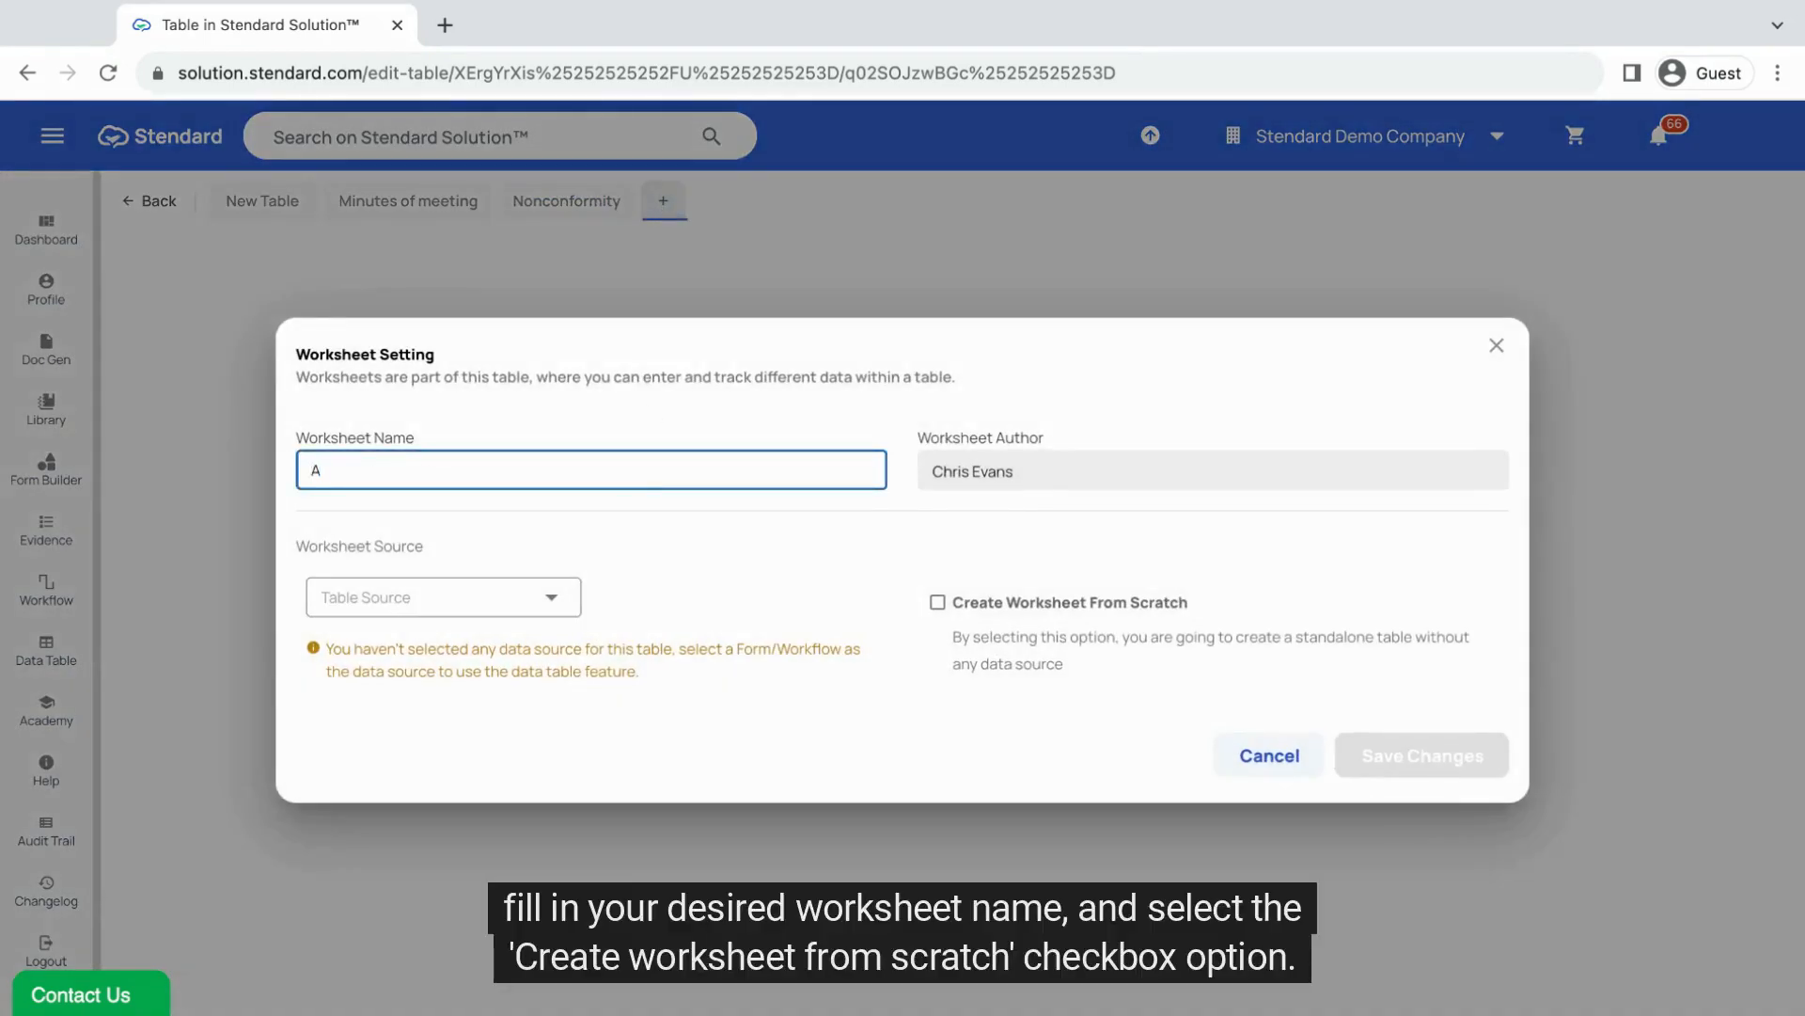
{"action": "key", "text": "BackSpace"}
{"action": "type", "text": "Daily Attendance"}
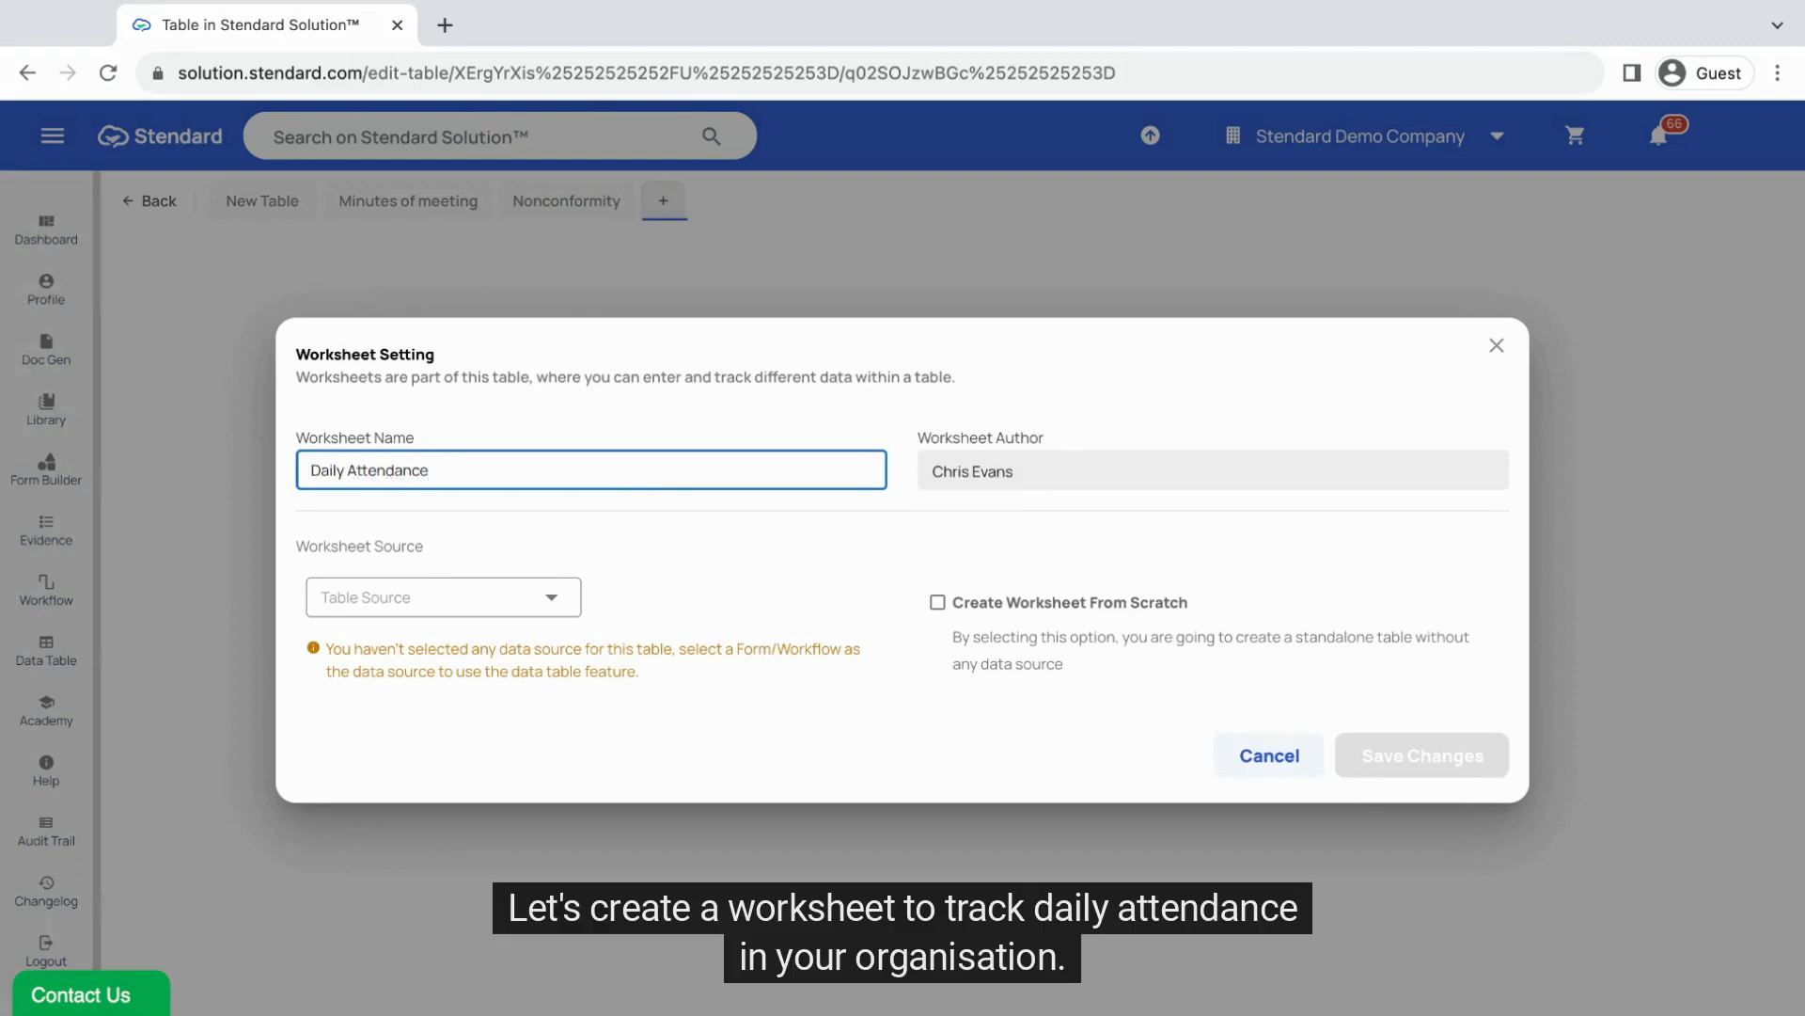
{"action": "left_click", "coordinate": [991, 610]}
{"action": "left_click", "coordinate": [1451, 748]}
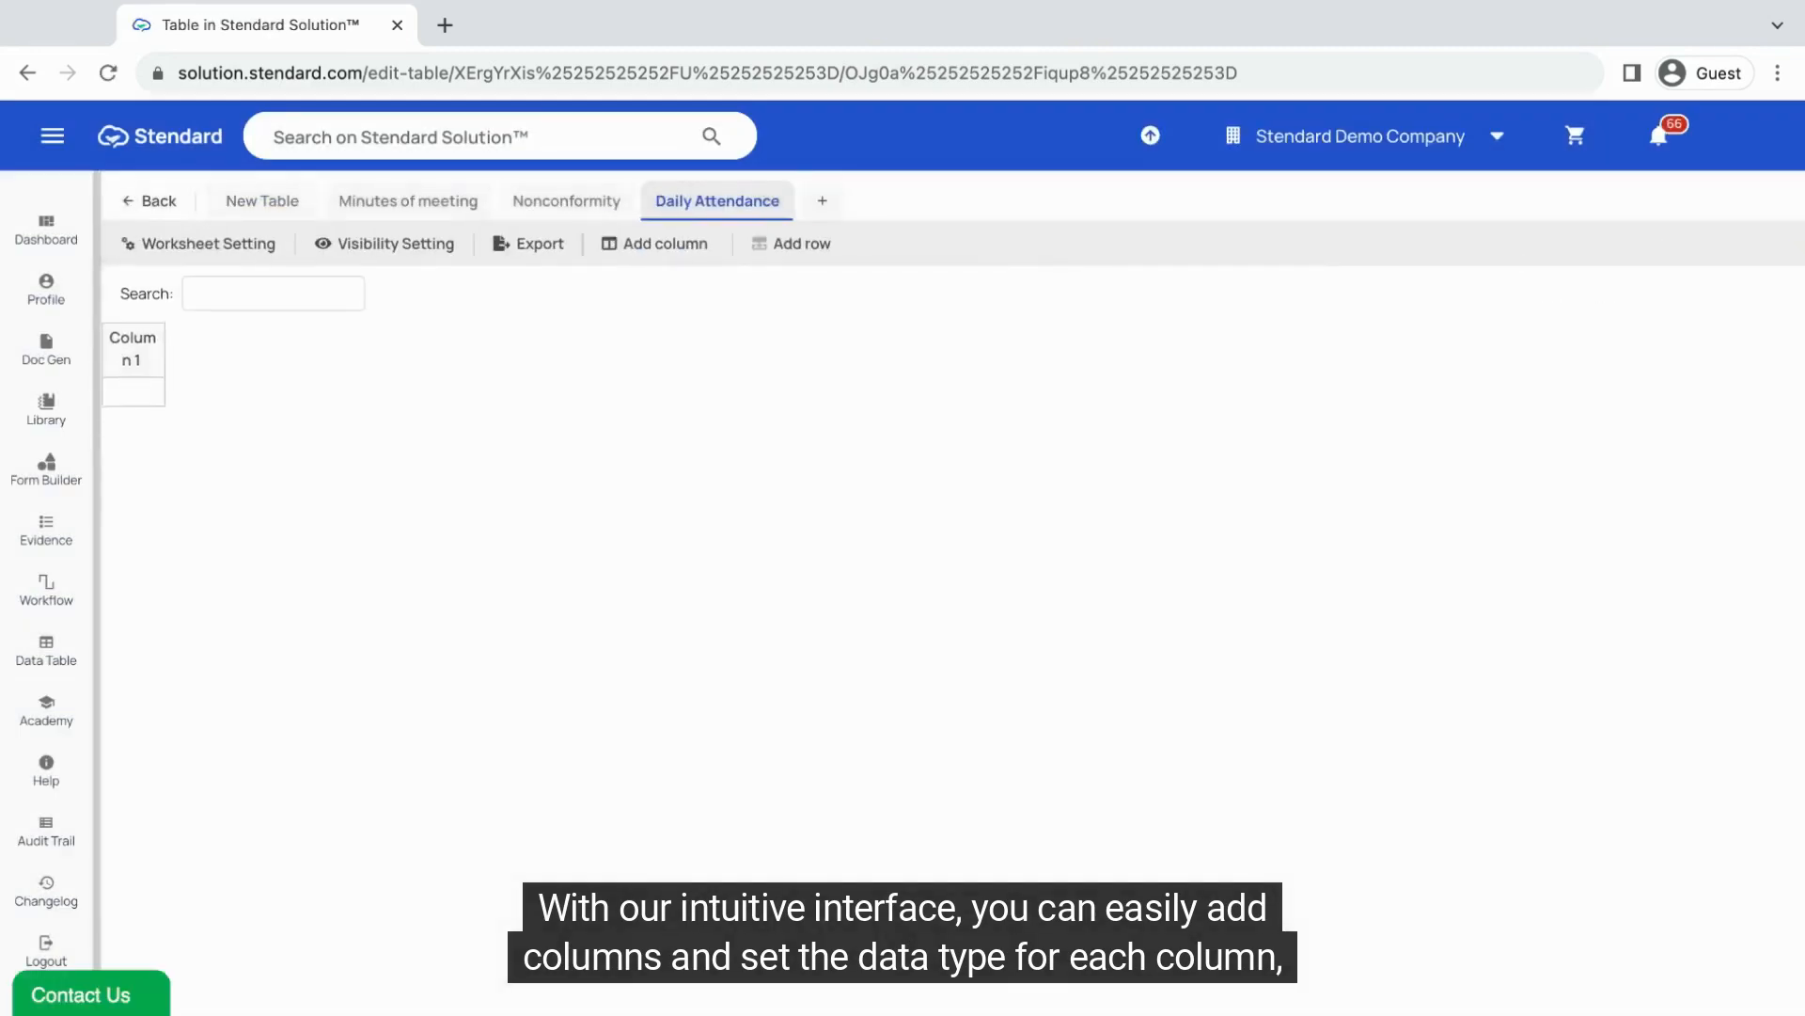
Step: Edit Column 1 of the Daily Attendance worksheet: name it "Attendee Name", set its data type to Text, and save it
{"action": "right_click", "coordinate": [141, 355]}
{"action": "left_click", "coordinate": [186, 368]}
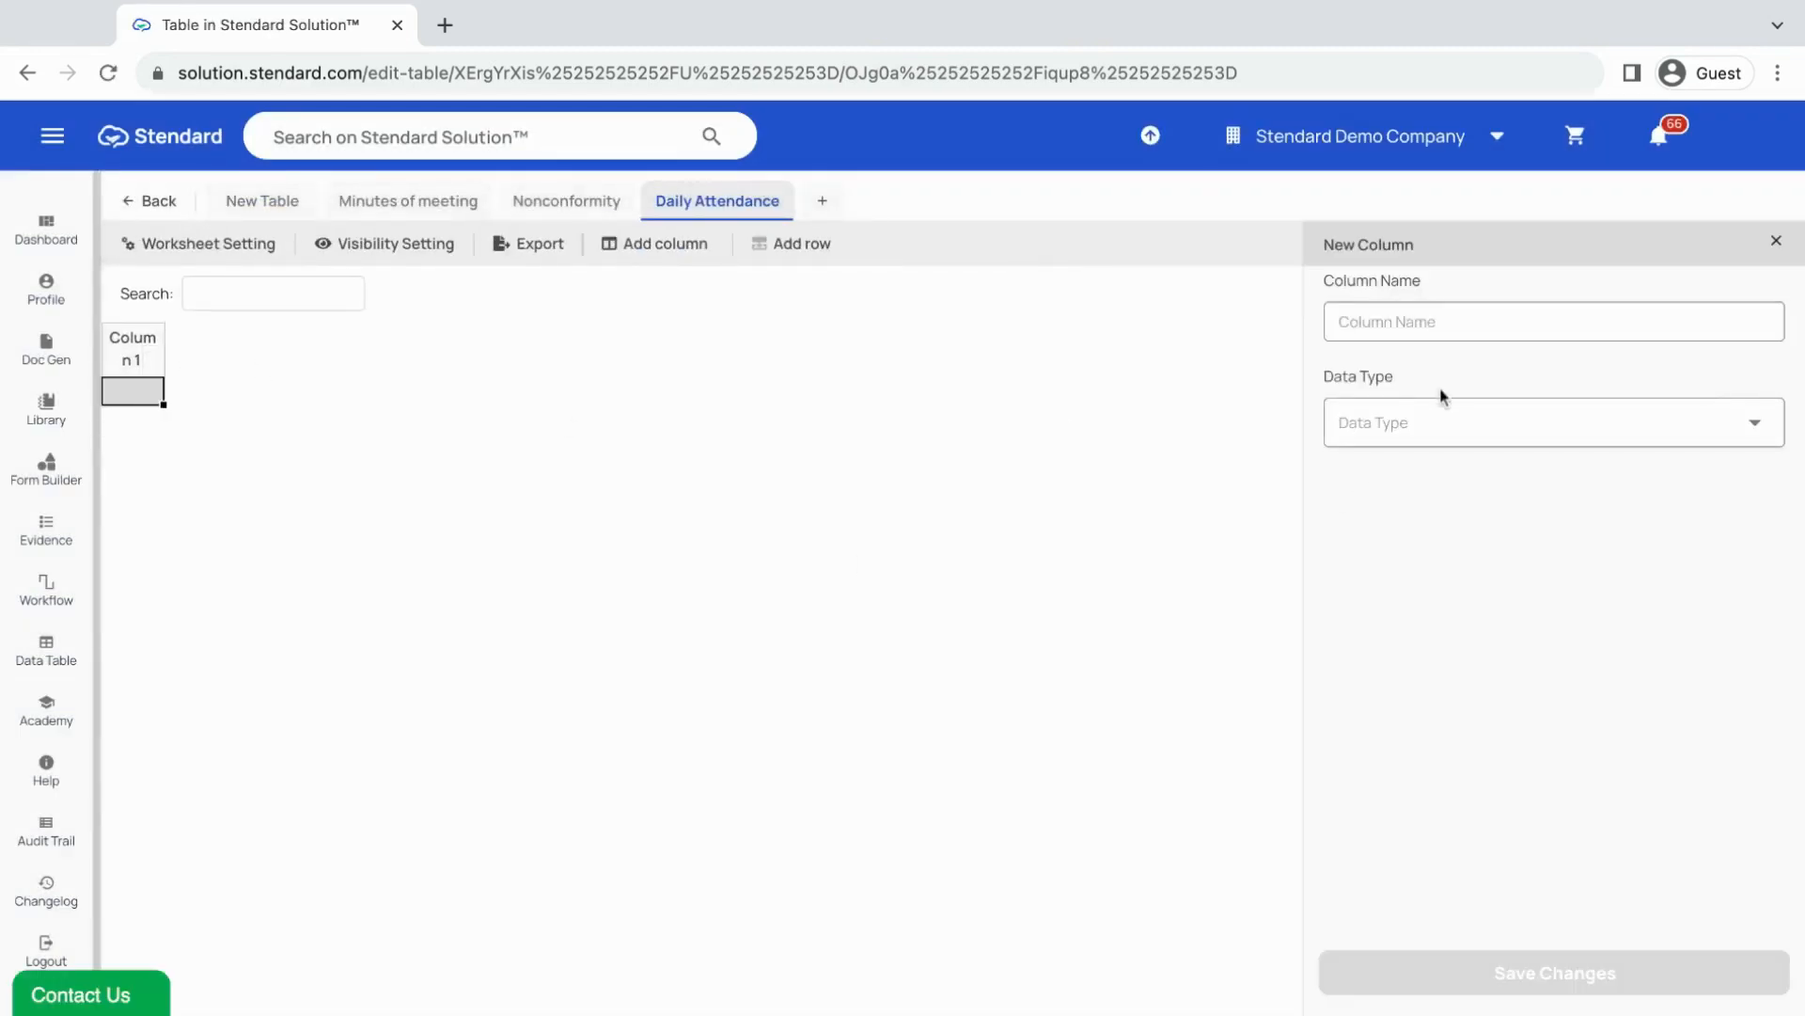
{"action": "left_click", "coordinate": [1453, 322]}
{"action": "type", "text": "At"}
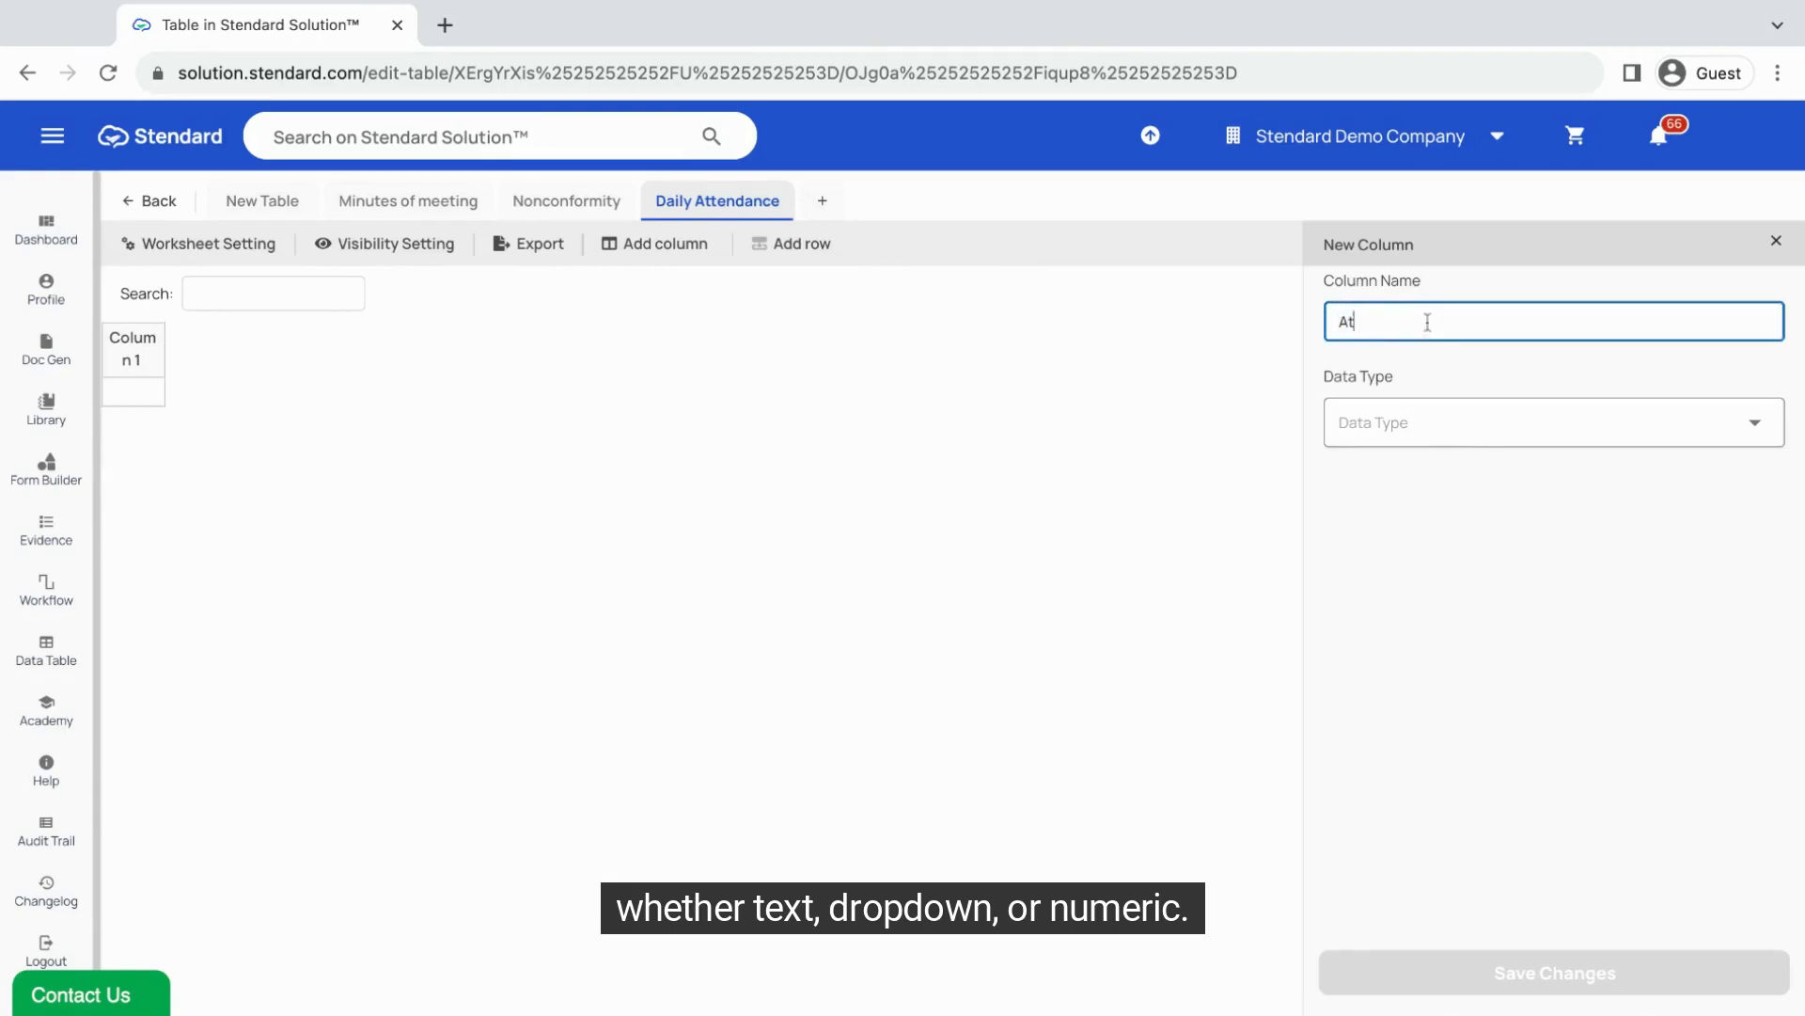
{"action": "type", "text": "tendee Name"}
{"action": "left_click", "coordinate": [1420, 430]}
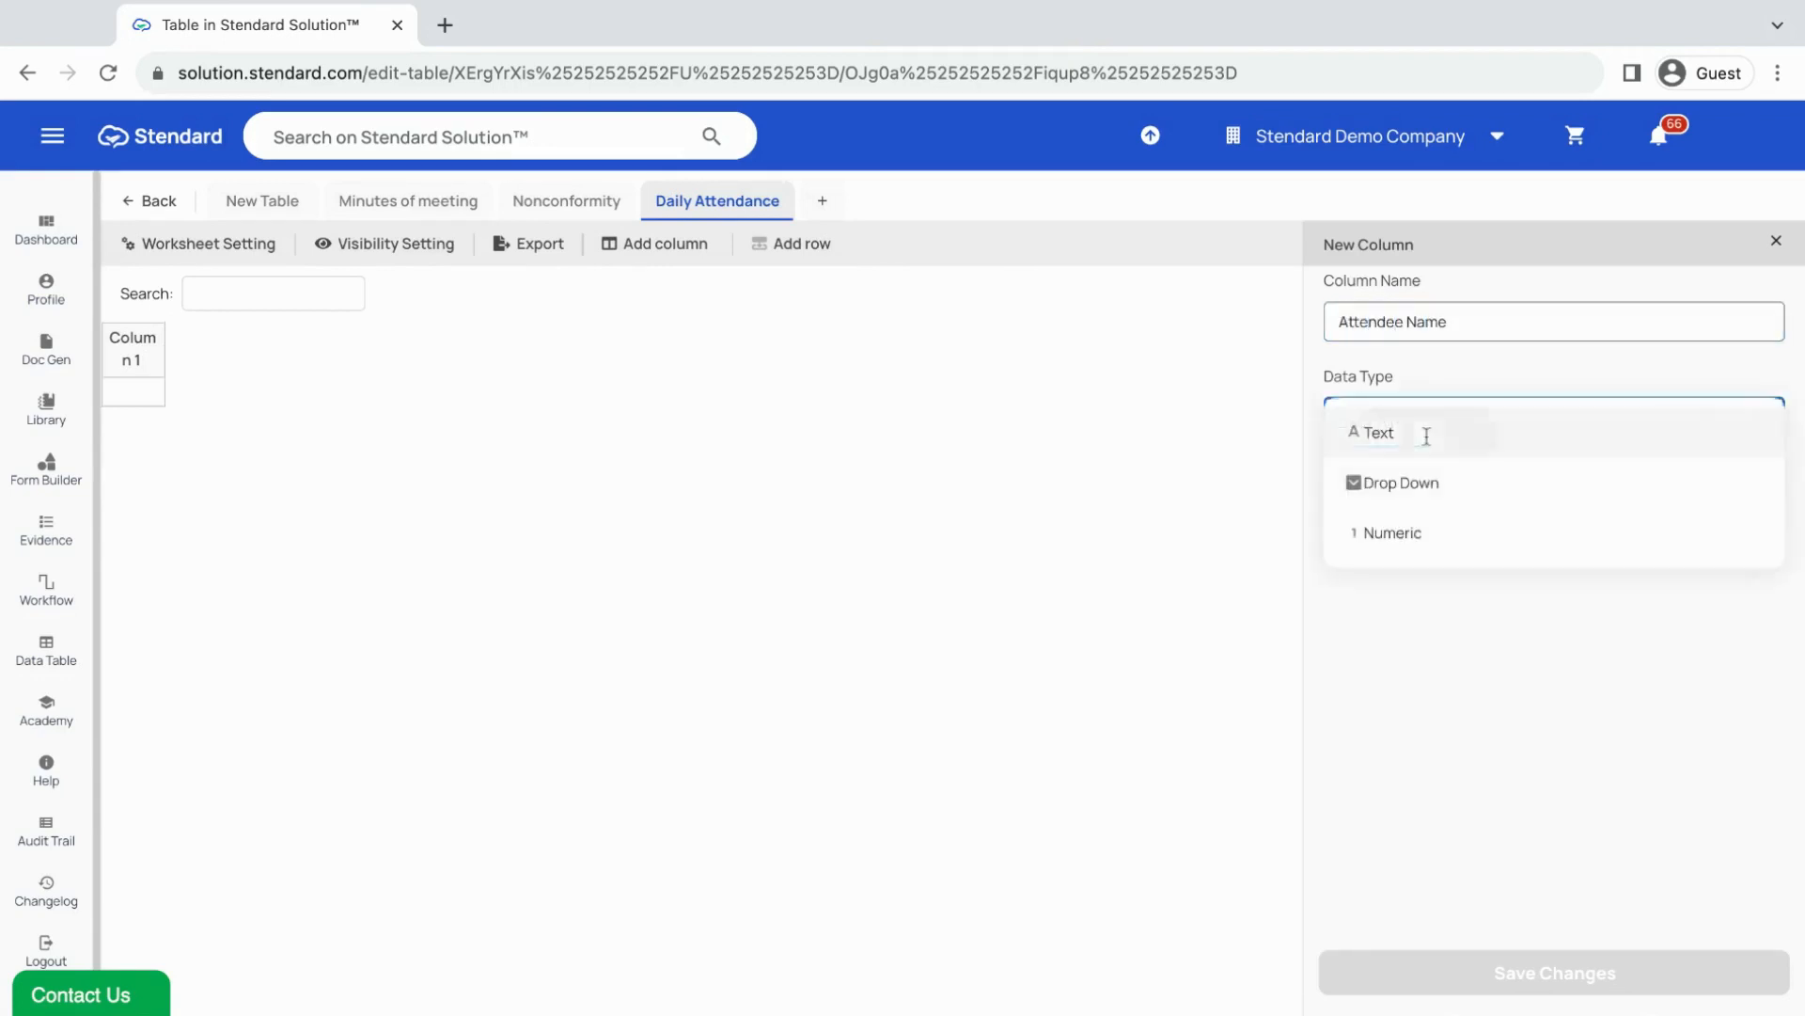
{"action": "left_click", "coordinate": [1423, 431]}
{"action": "left_click", "coordinate": [1532, 978]}
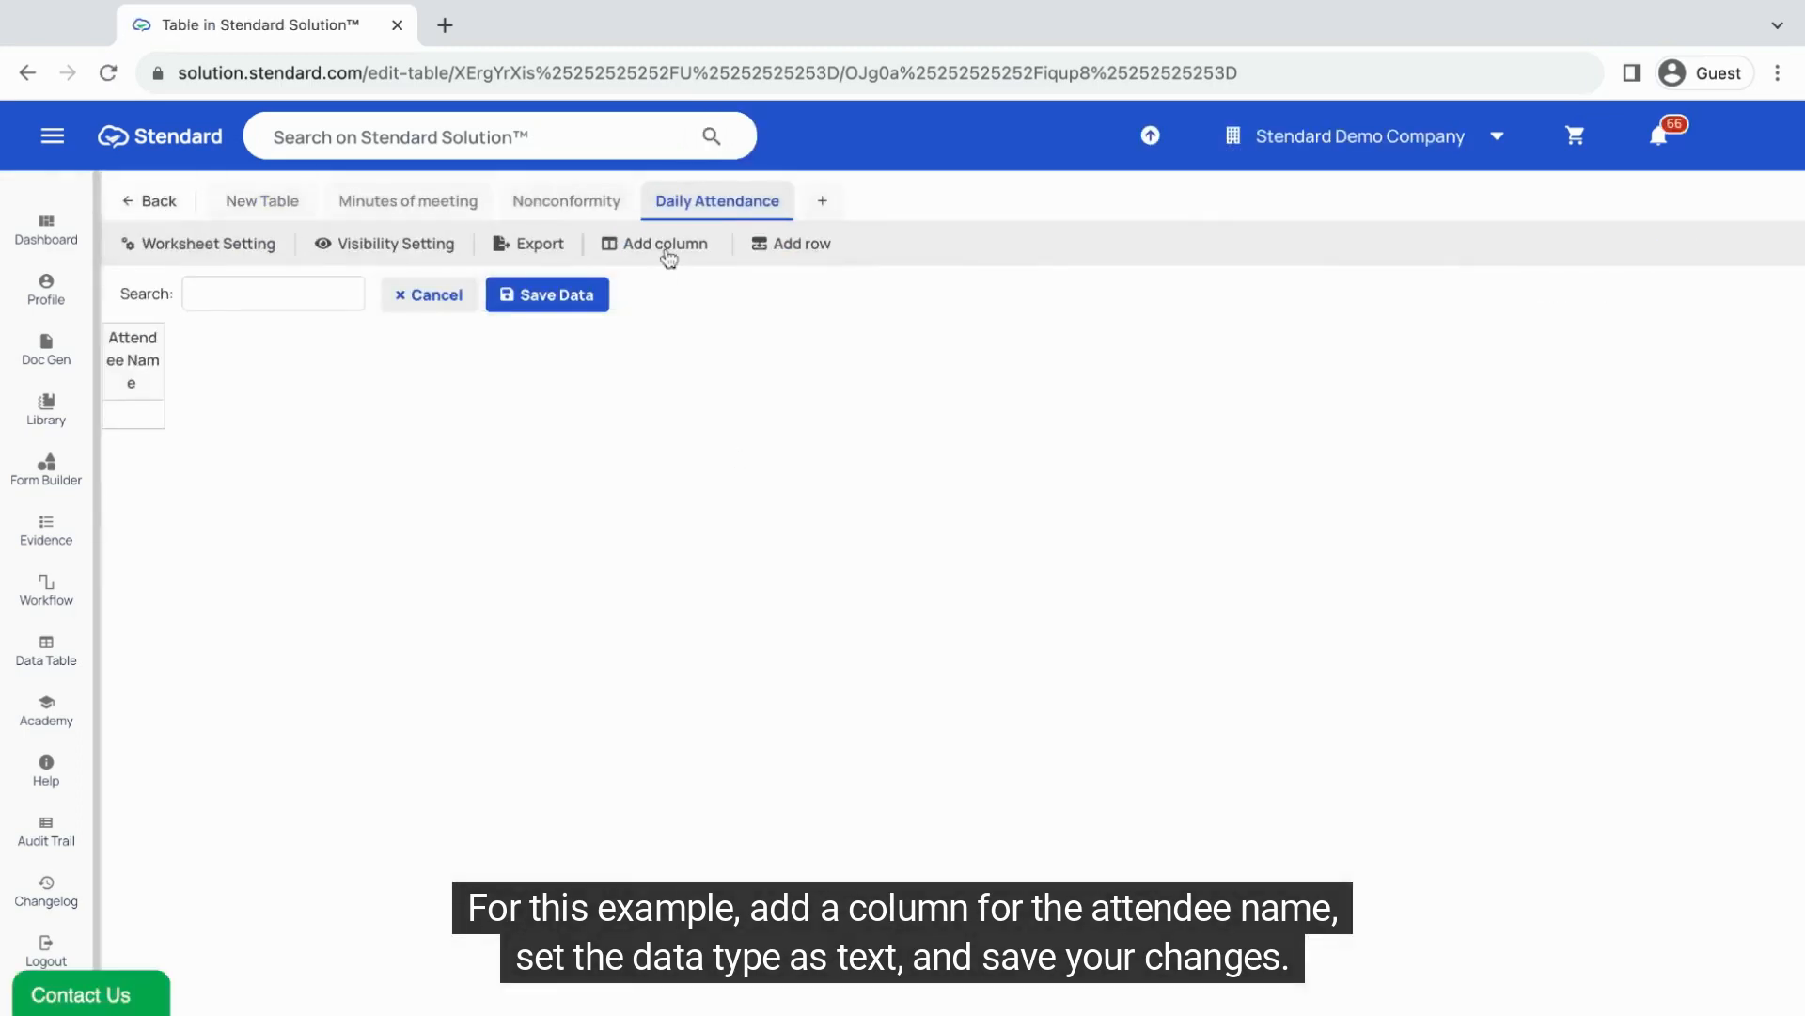
Step: Start a new column named "Attendee Type" with the Drop Down data type
{"action": "left_click", "coordinate": [668, 252]}
{"action": "left_click", "coordinate": [1345, 321]}
{"action": "type", "text": "A"}
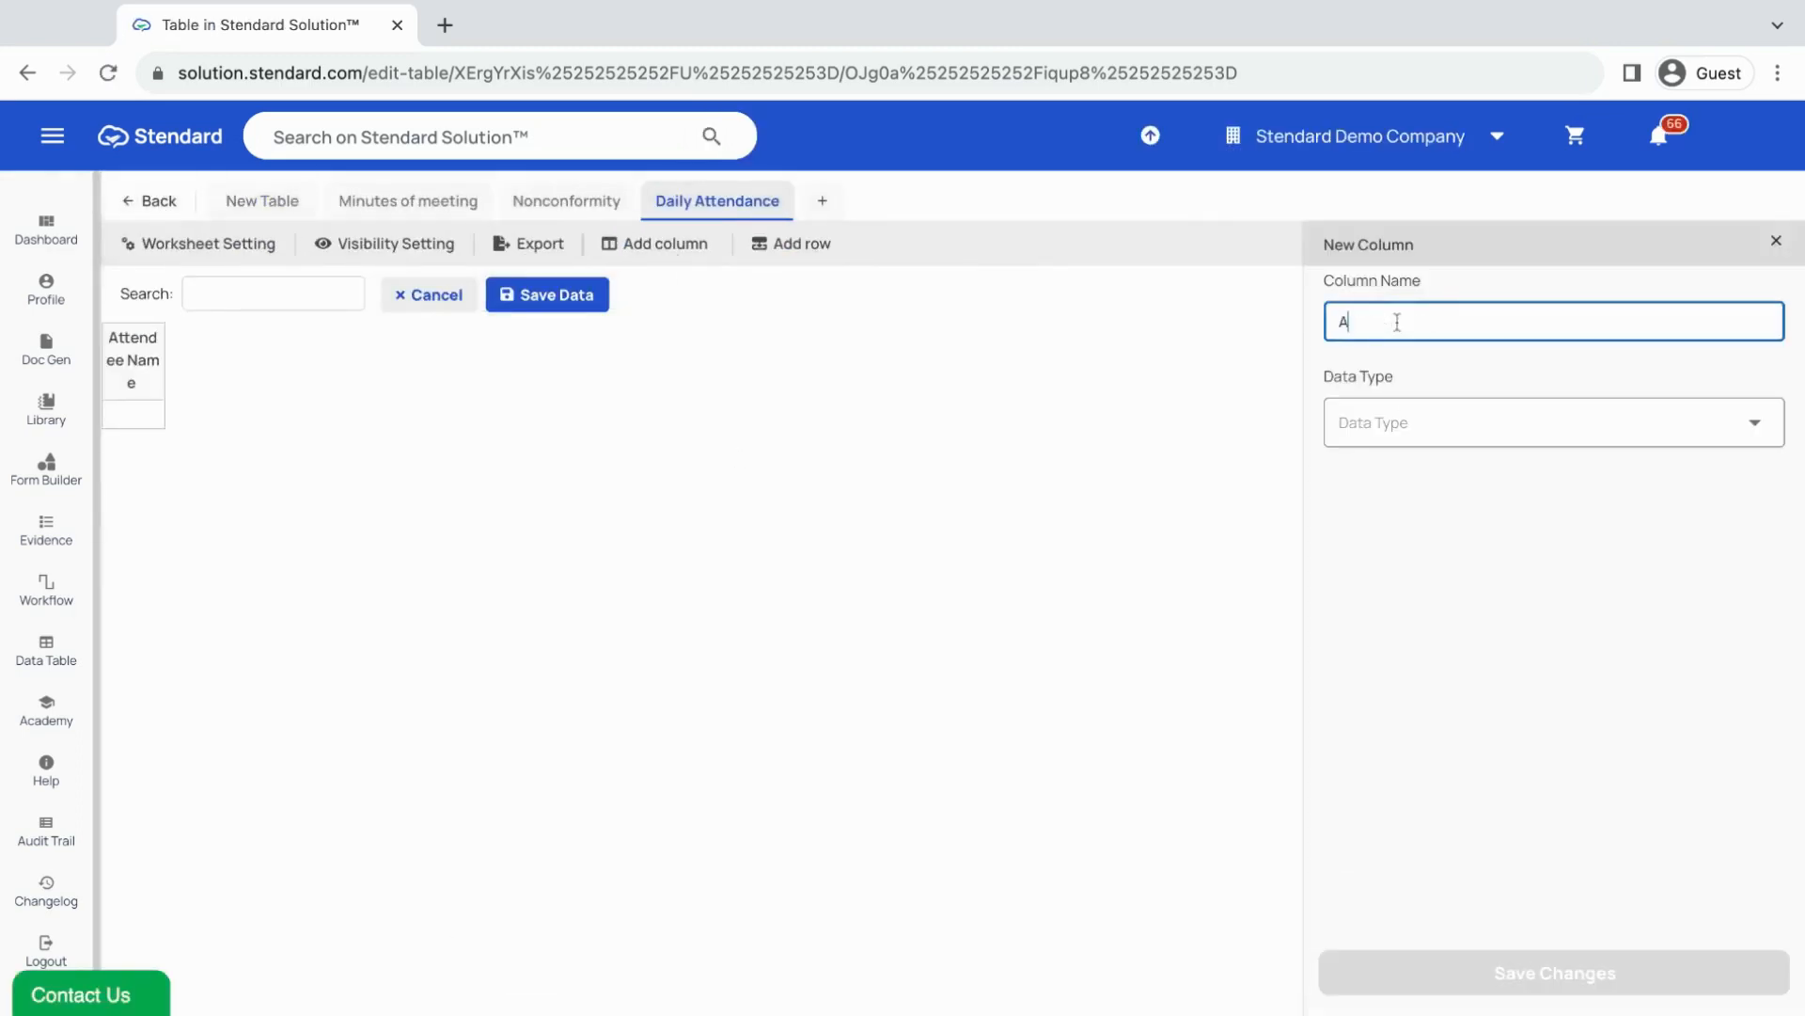
{"action": "type", "text": "ttendee Type"}
{"action": "left_click", "coordinate": [1410, 424]}
{"action": "left_click", "coordinate": [1419, 488]}
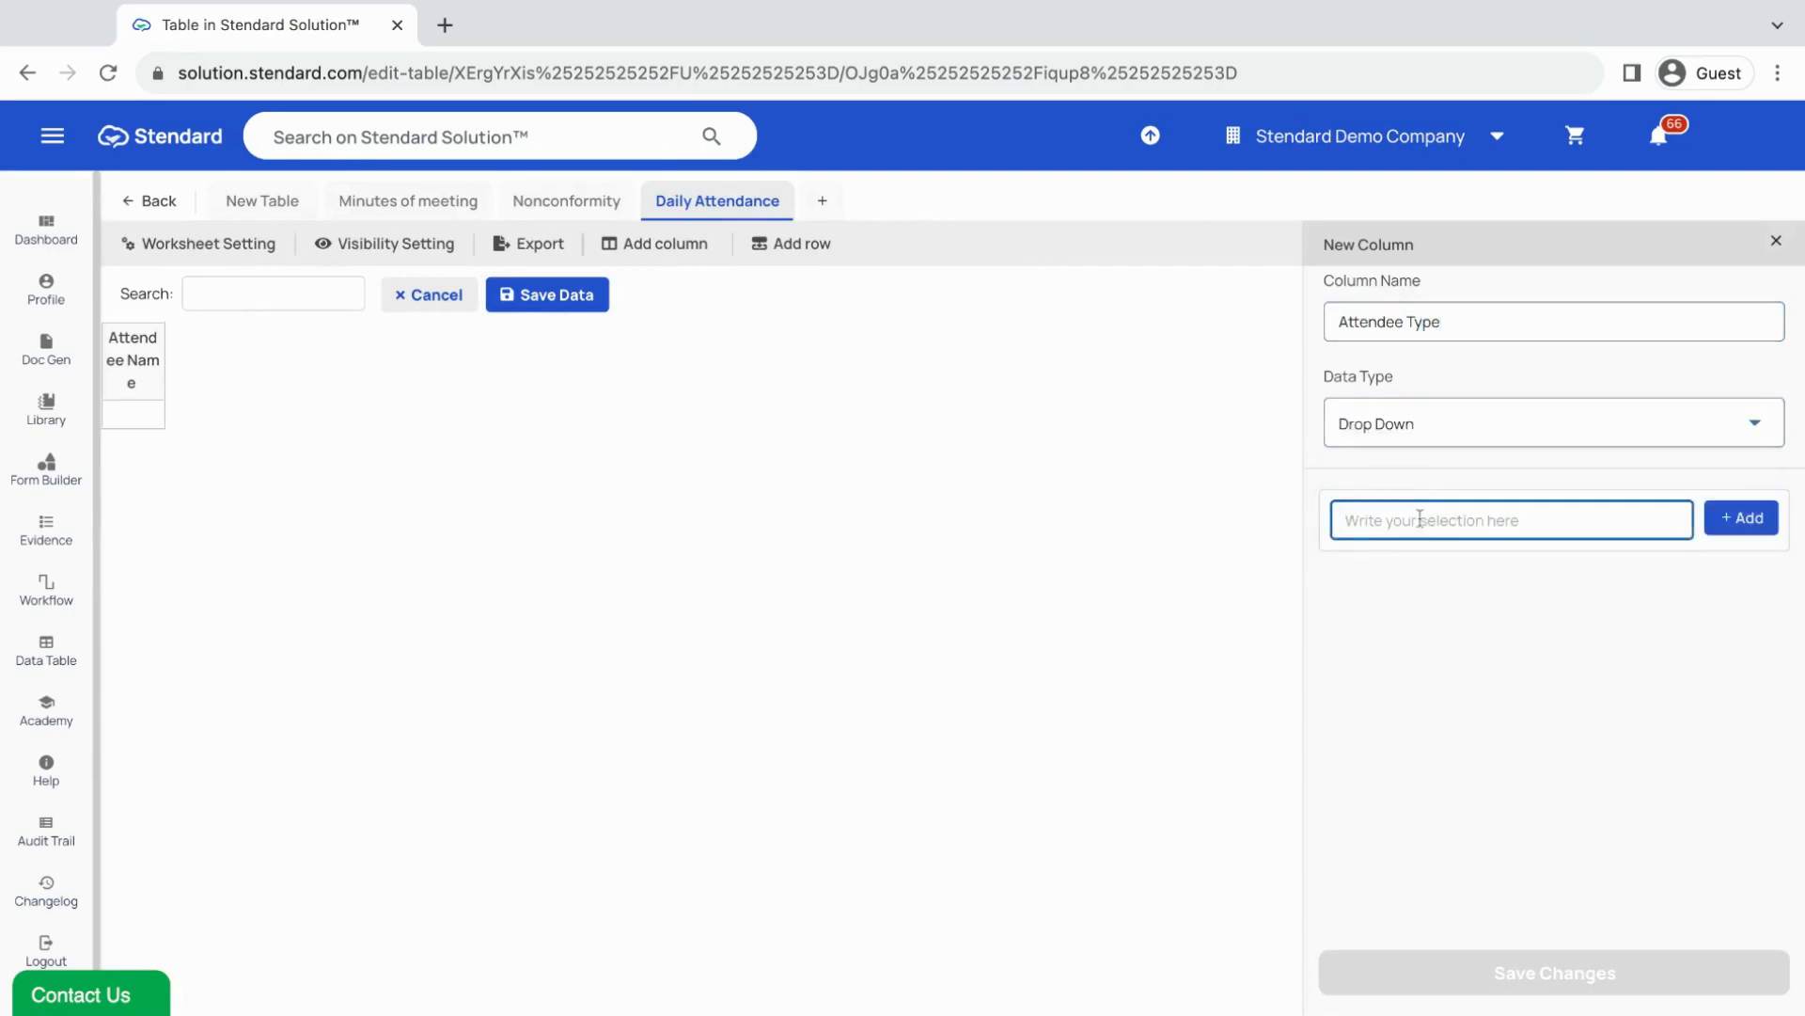
Step: Add the options Daily and Weekly to the Attendee Type drop-down column and save the column
{"action": "type", "text": "Daily"}
{"action": "left_click", "coordinate": [1735, 518]}
{"action": "left_click", "coordinate": [1398, 518]}
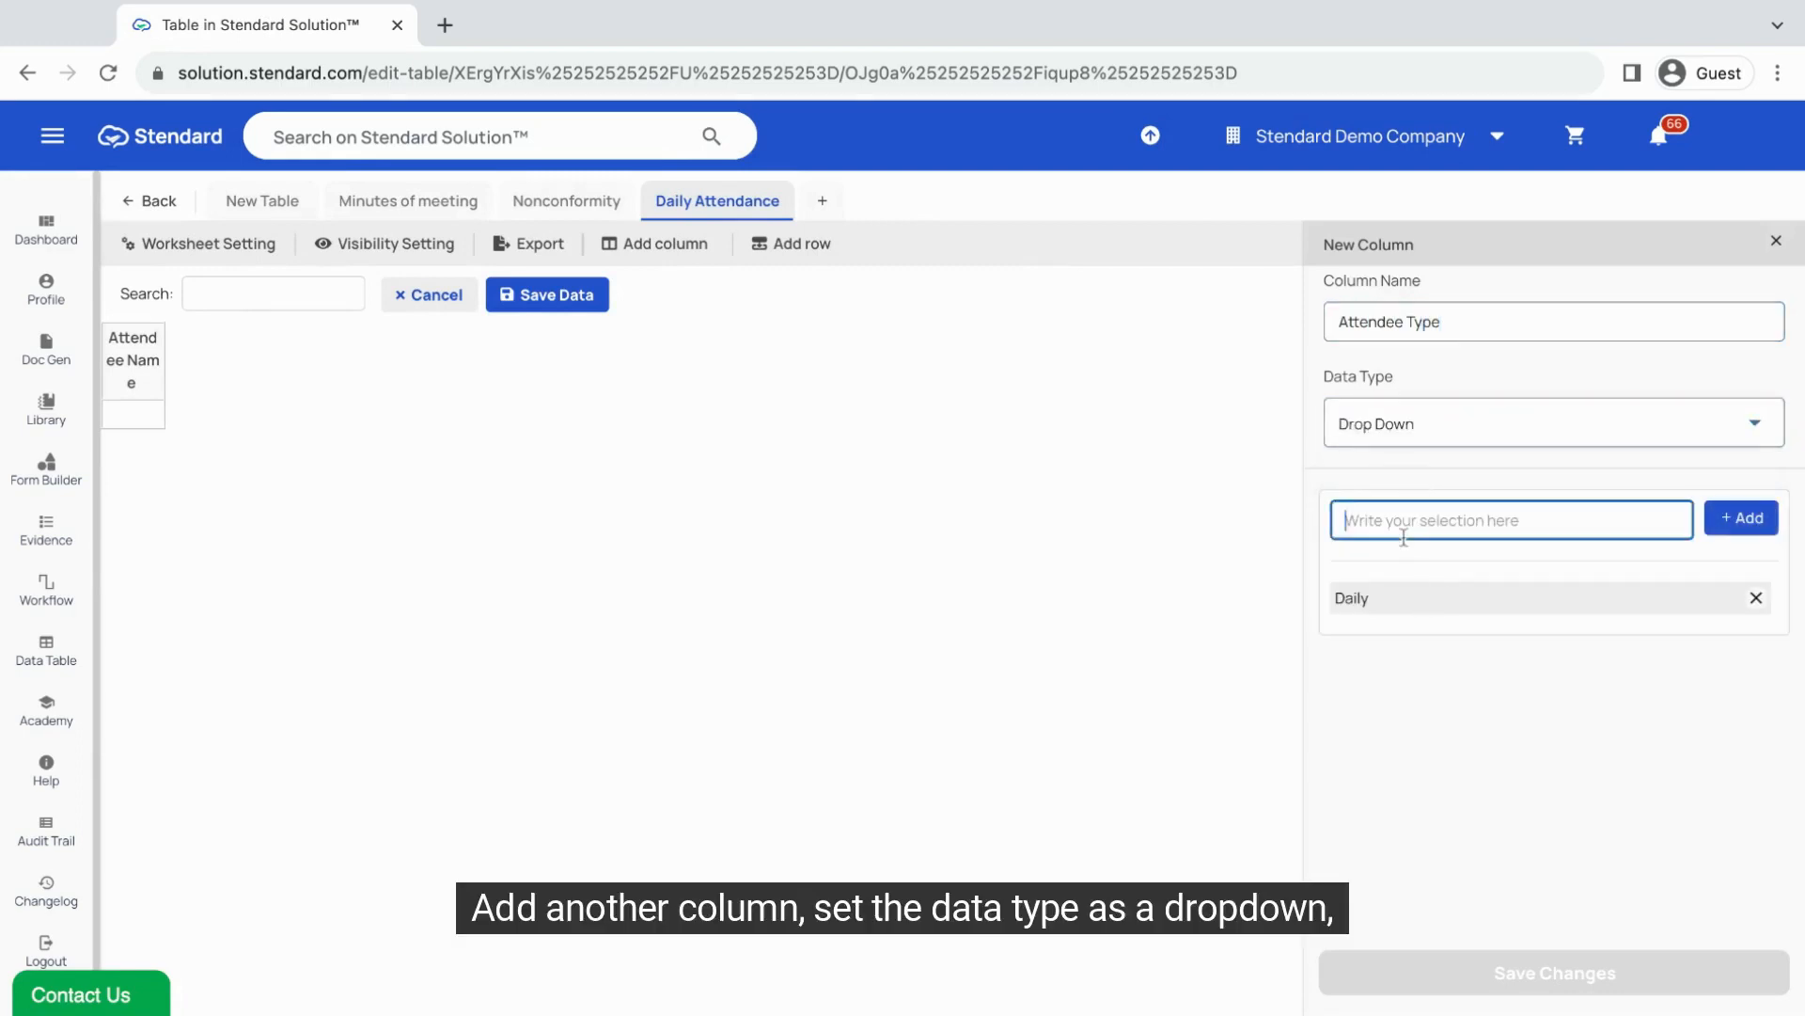
{"action": "type", "text": "Weekly"}
{"action": "left_click", "coordinate": [1751, 520]}
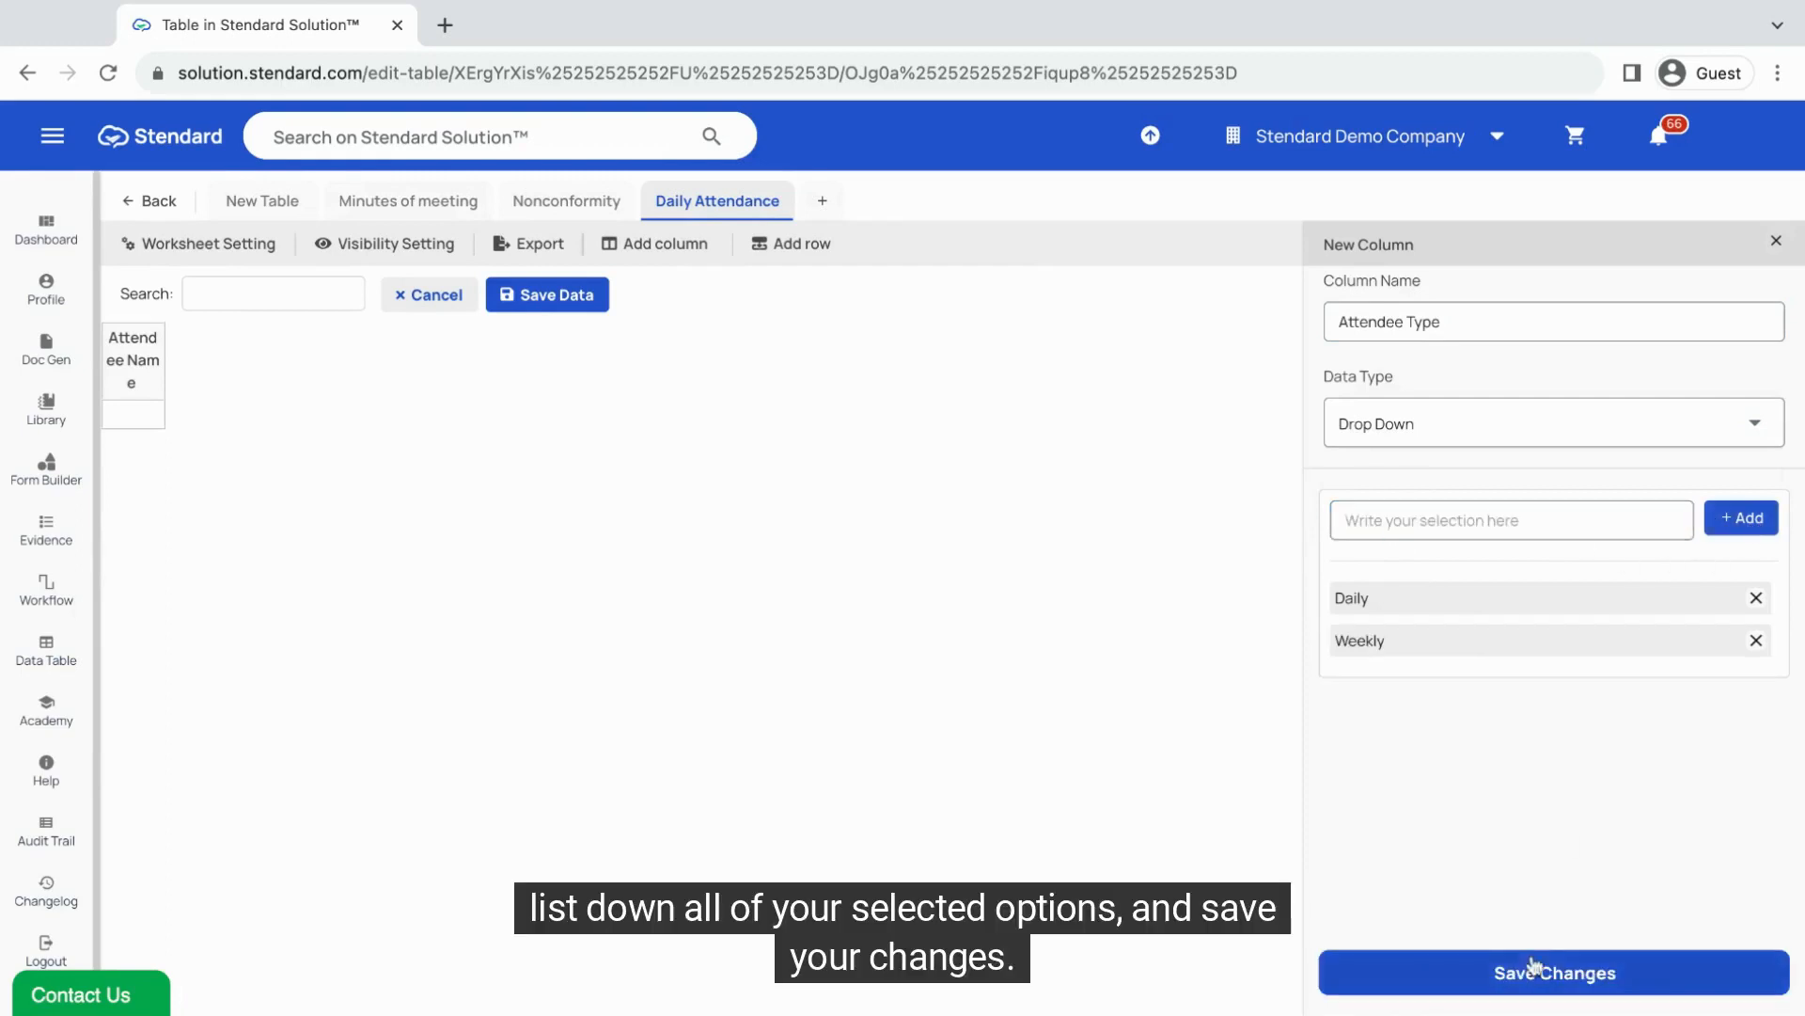
{"action": "left_click", "coordinate": [1535, 970]}
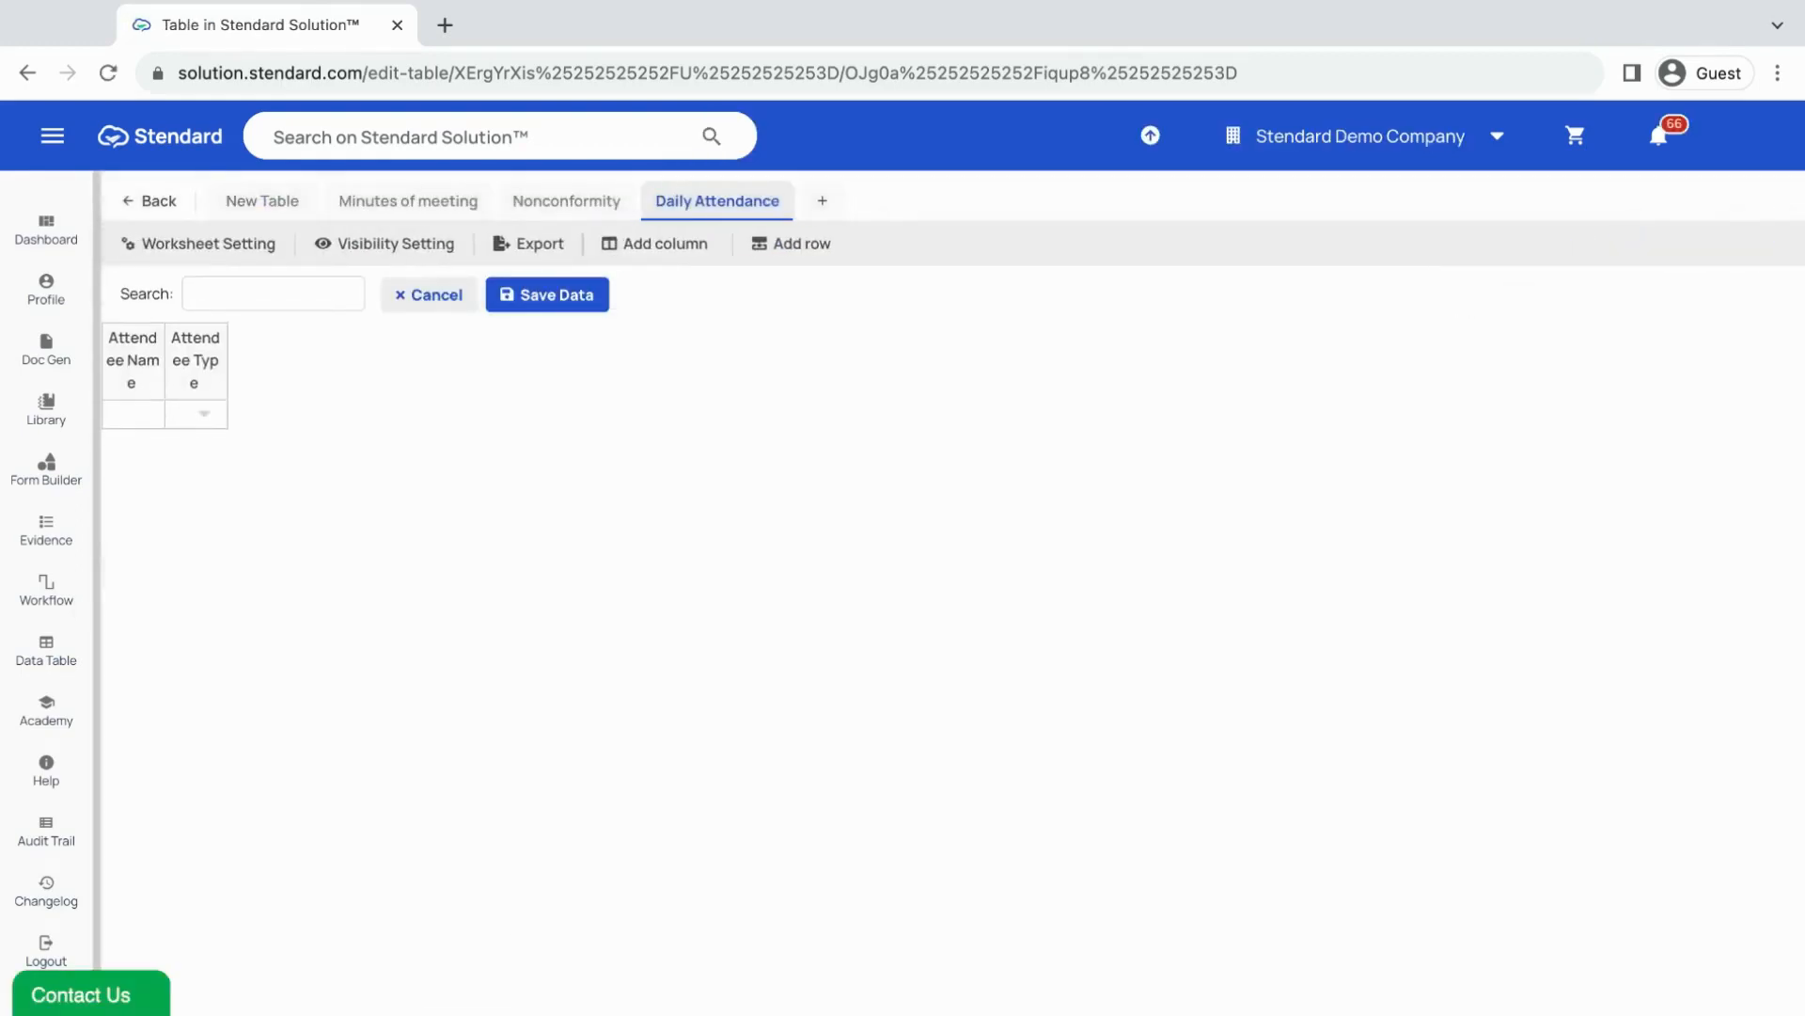
{"action": "left_click", "coordinate": [1008, 950]}
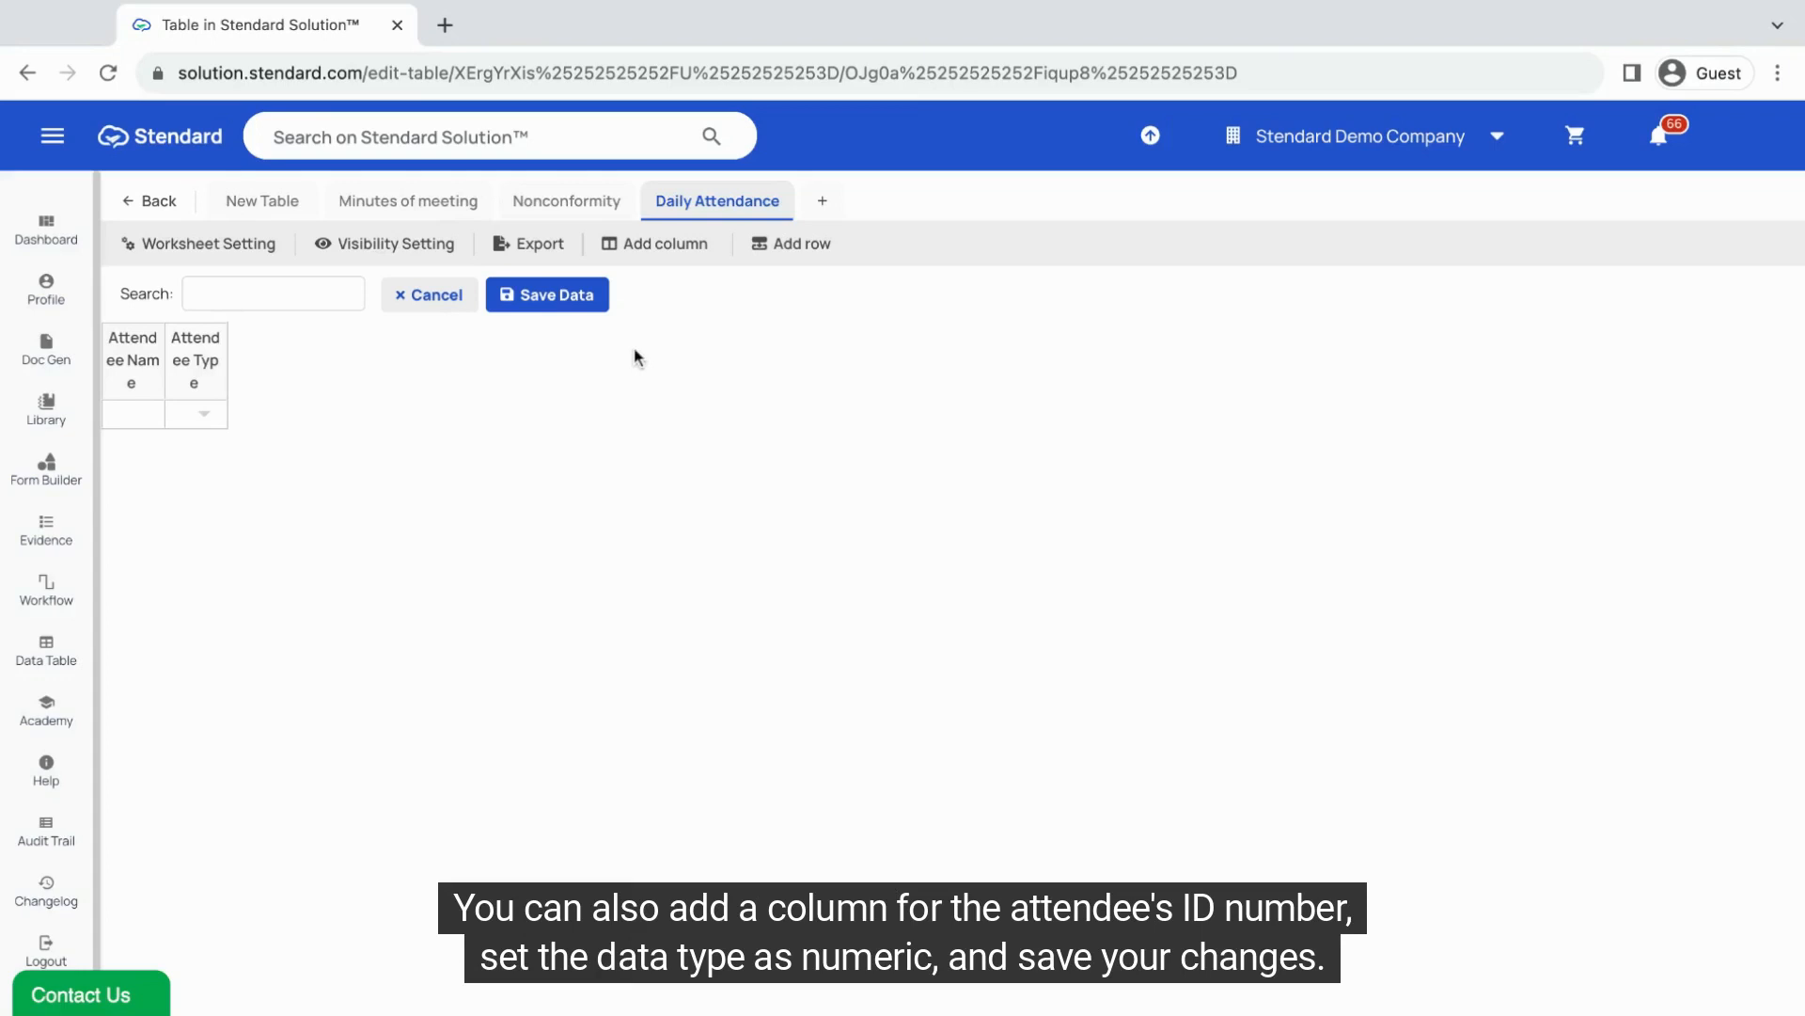
Step: Add a column named "ID Number" with the numeric data type to the Daily Attendance worksheet and save it
{"action": "left_click", "coordinate": [657, 243]}
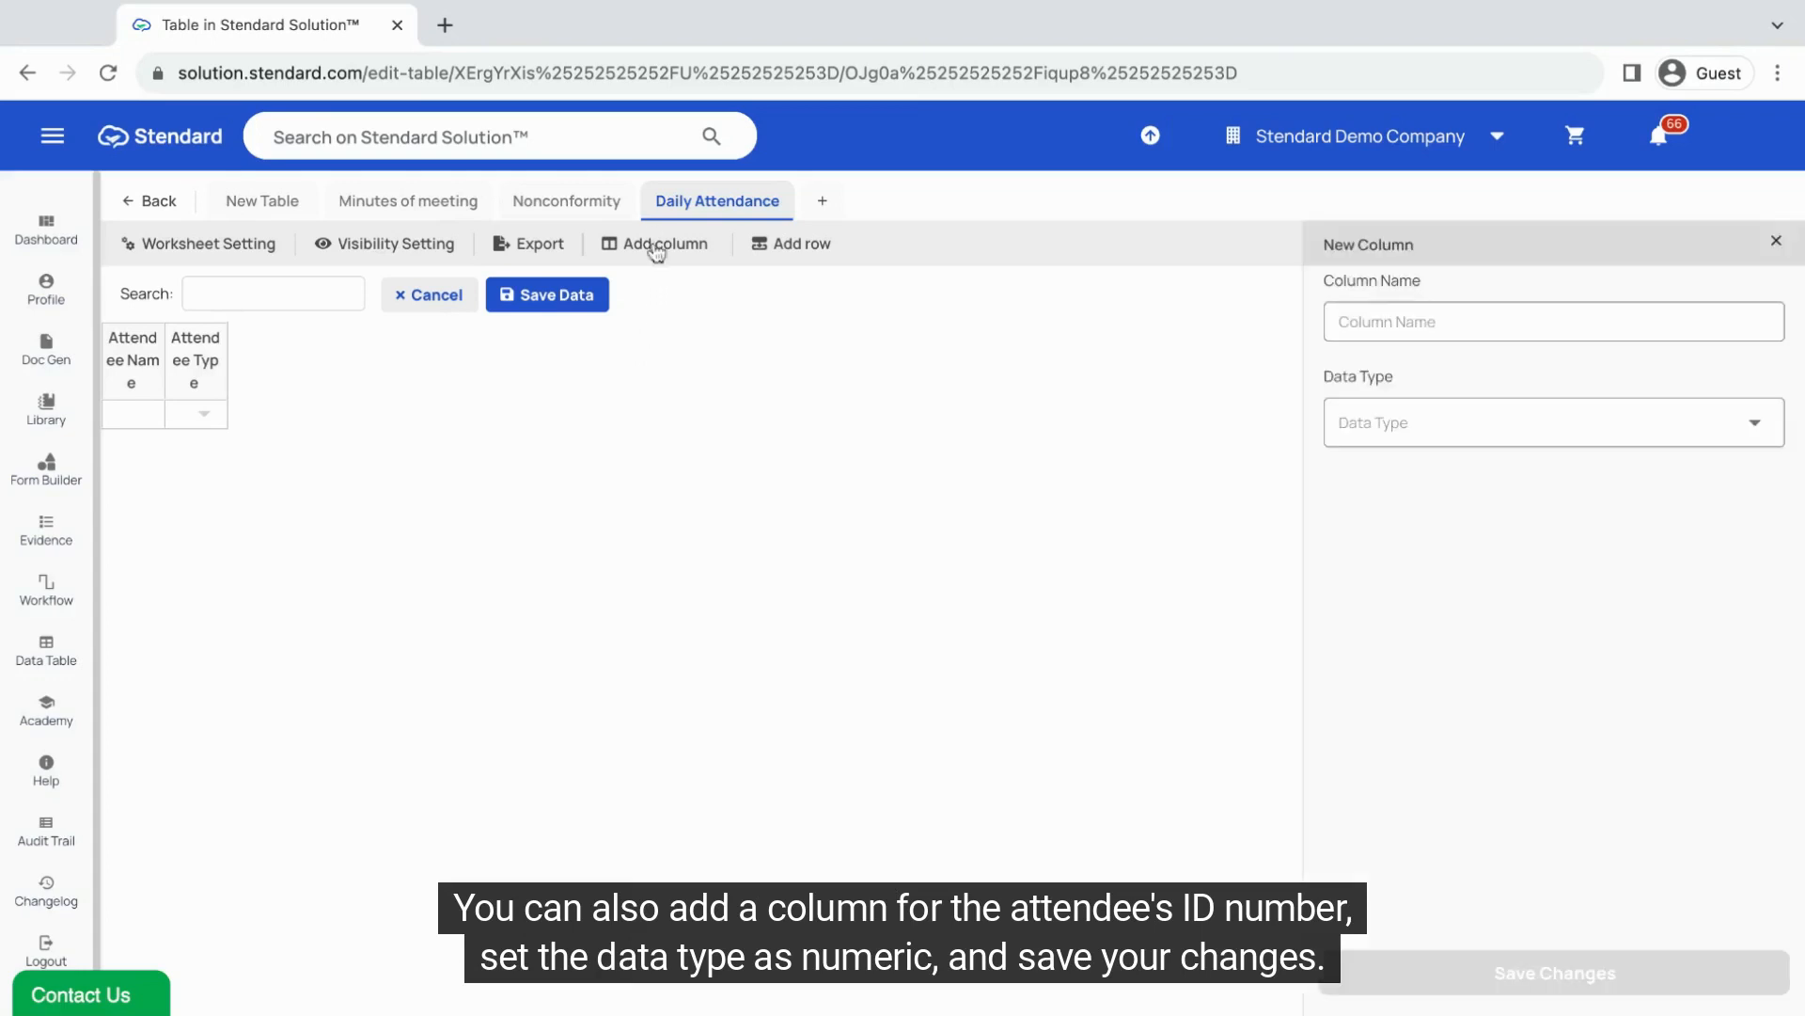
{"action": "left_click", "coordinate": [1386, 329]}
{"action": "type", "text": "ID Number"}
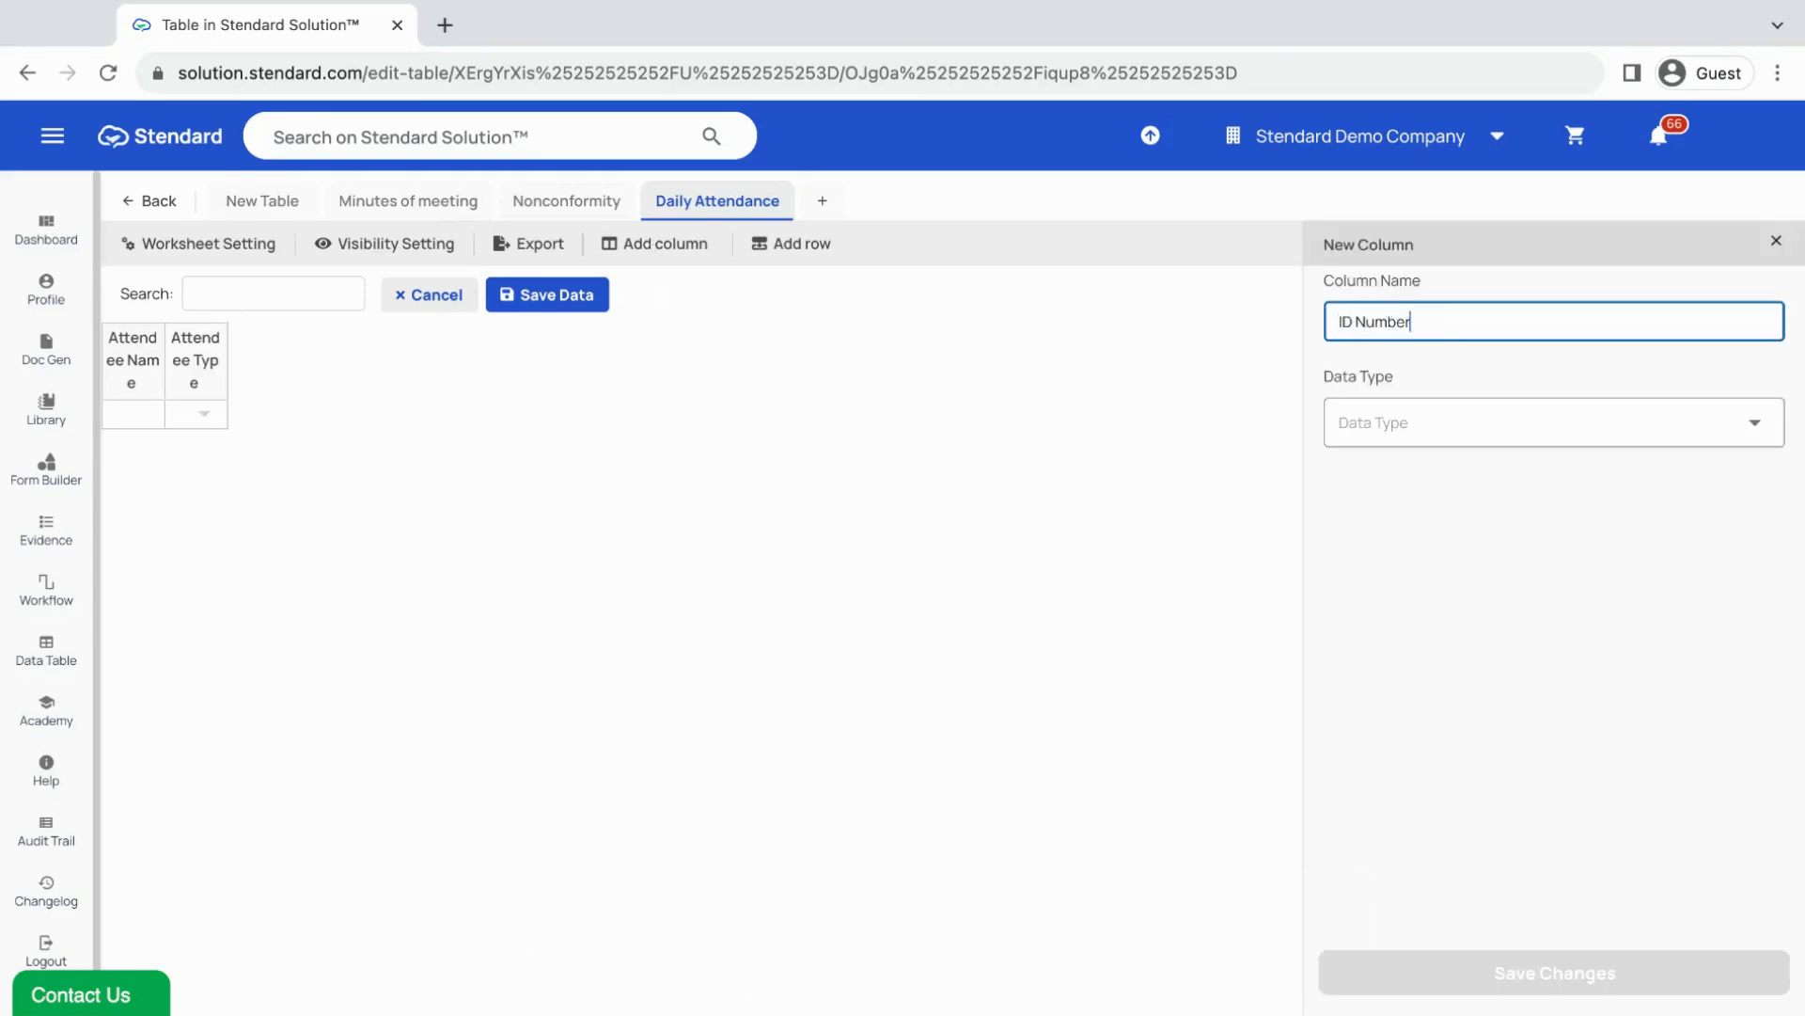
{"action": "left_click", "coordinate": [1419, 411]}
{"action": "left_click", "coordinate": [1414, 555]}
{"action": "left_click", "coordinate": [1502, 982]}
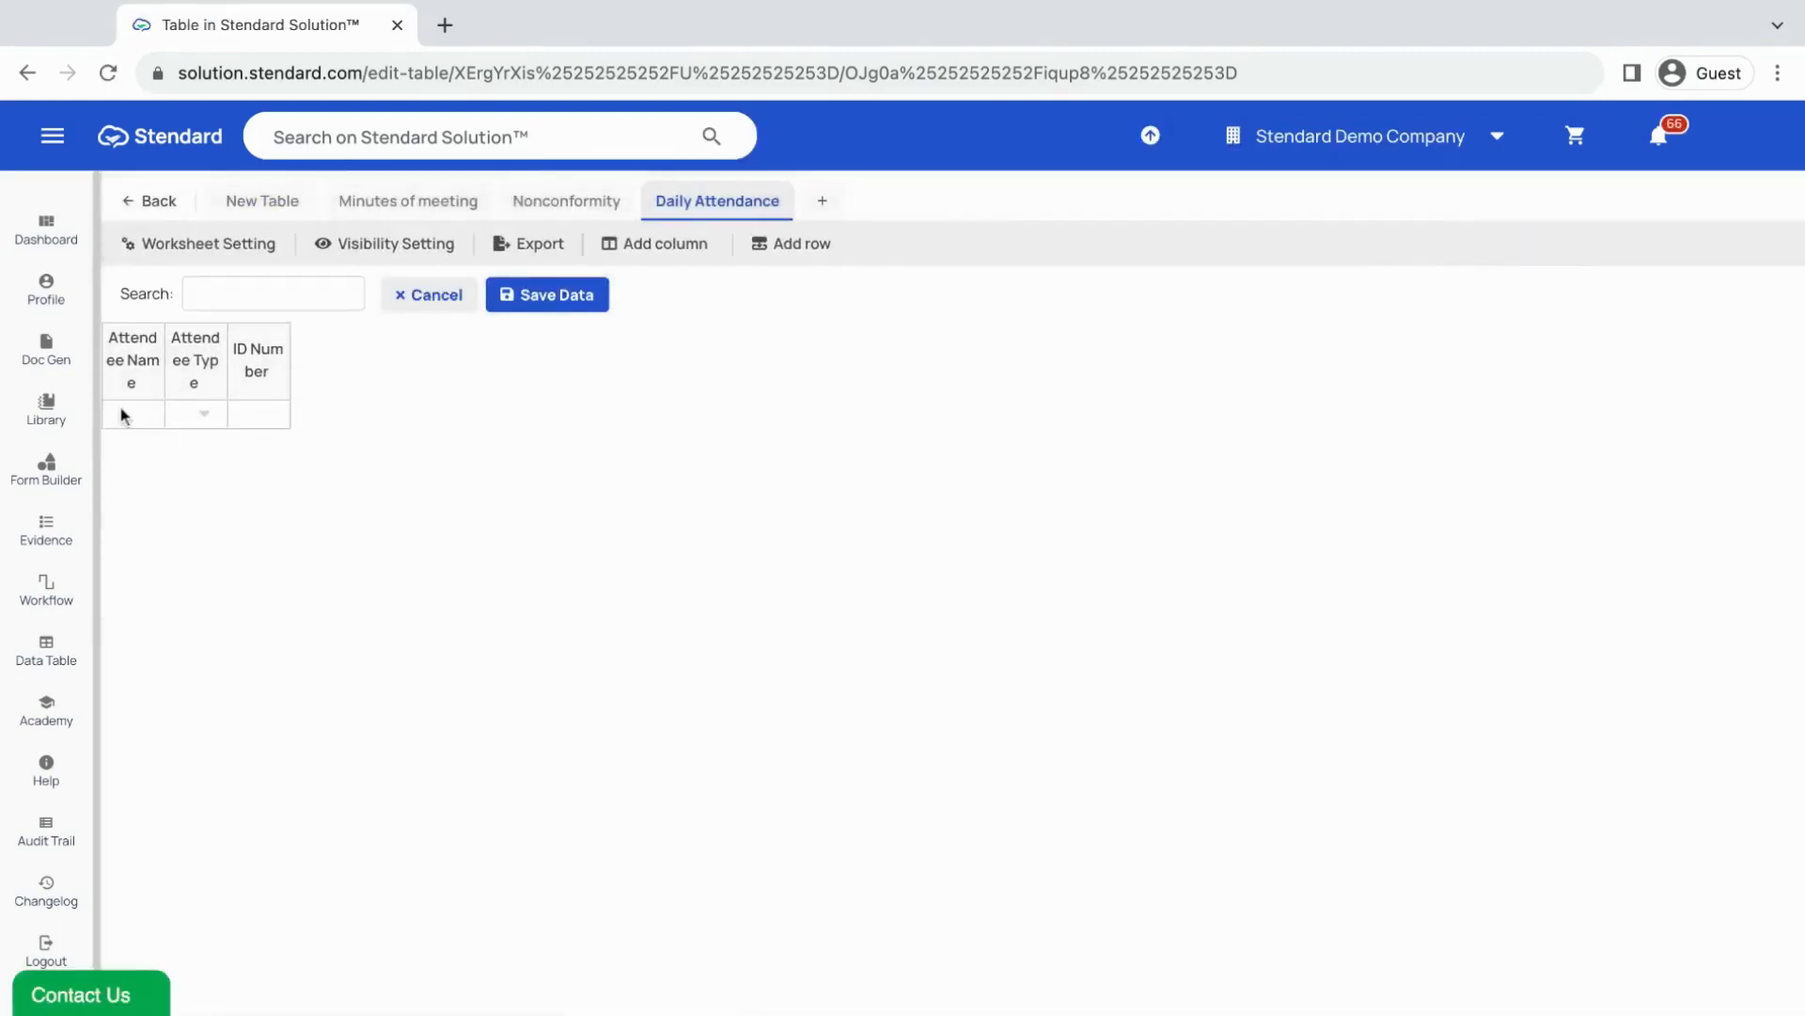
Step: Fill the first row with the attendee's name, the type Daily and the ID number, save the data, and add an empty row
{"action": "double_click", "coordinate": [132, 416]}
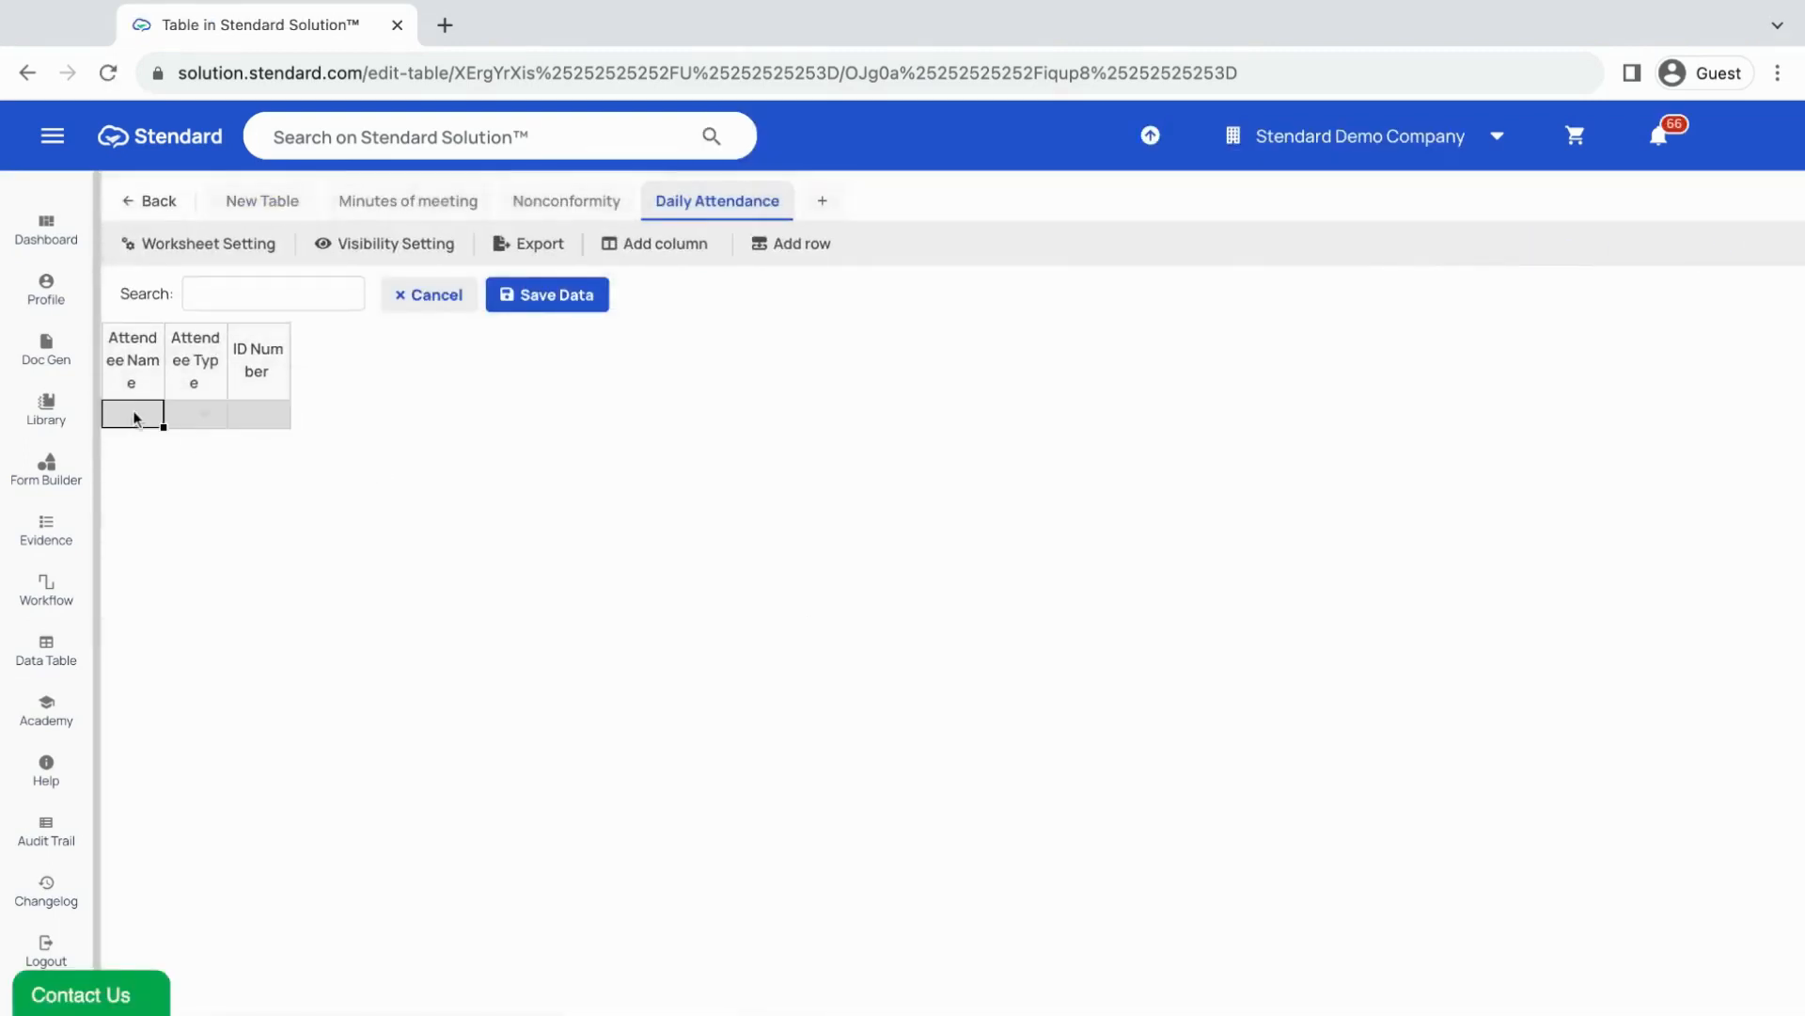
{"action": "type", "text": "C"}
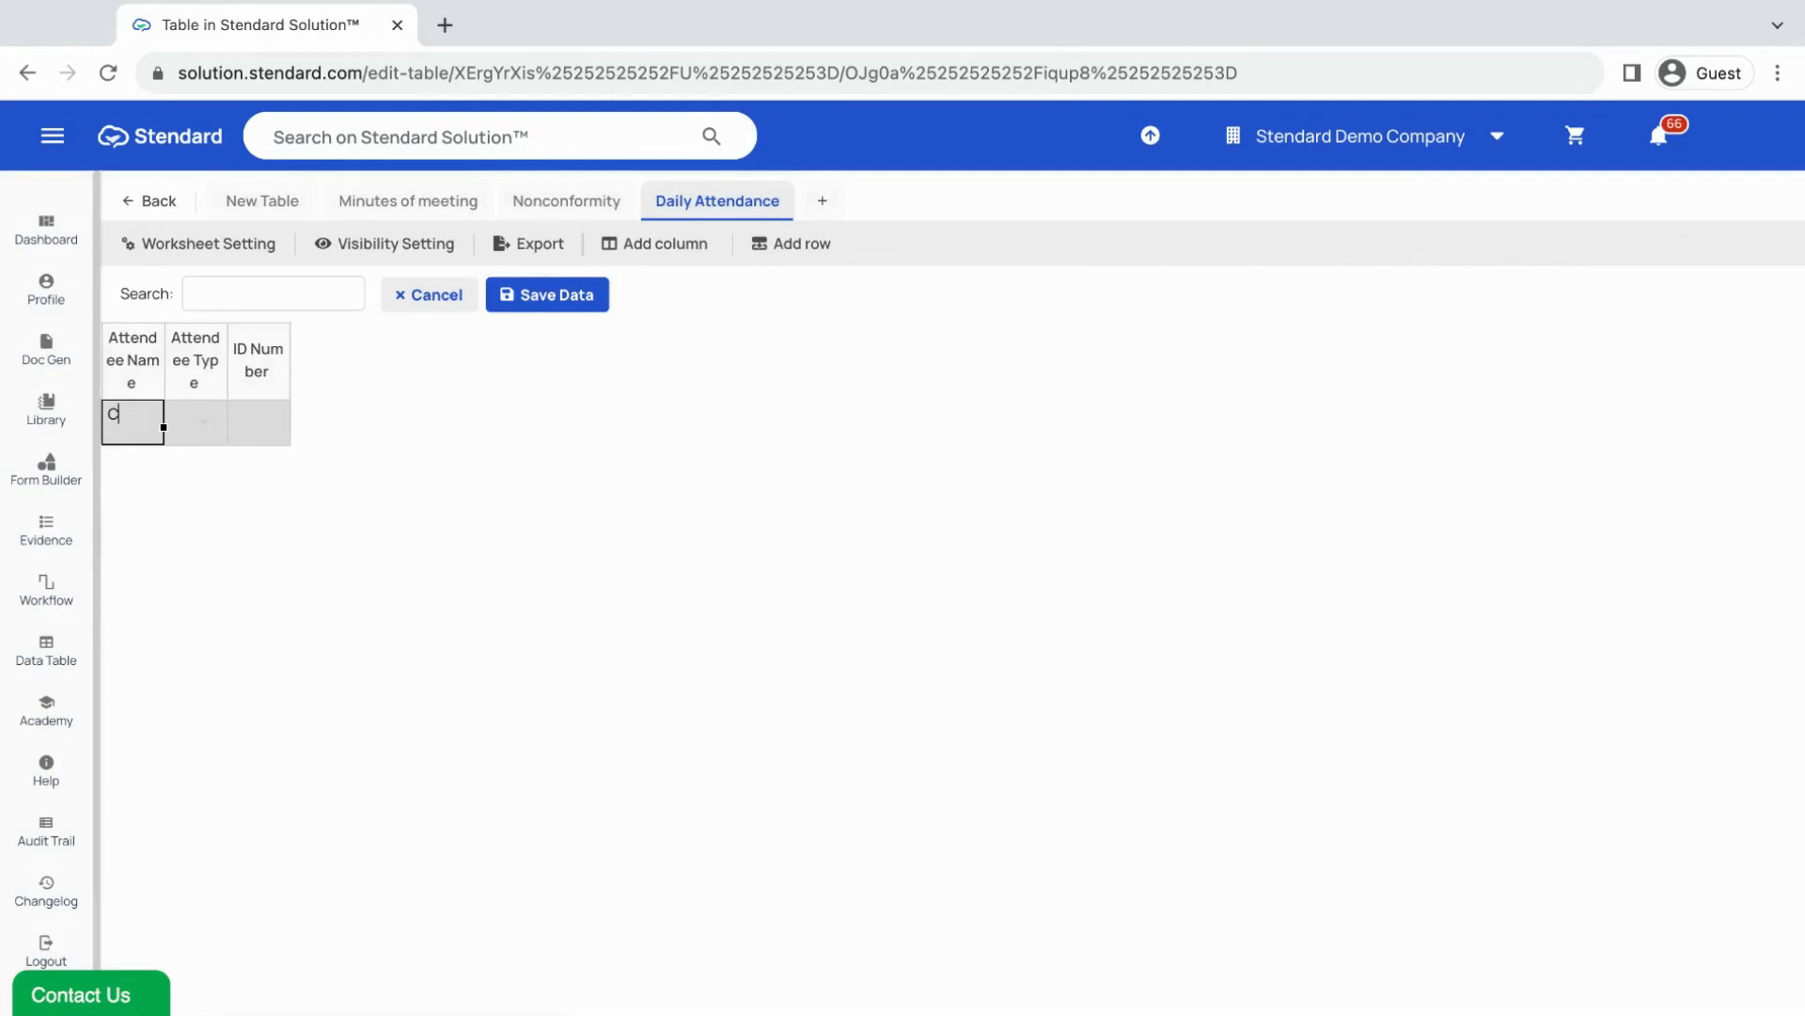
{"action": "type", "text": "hris"}
{"action": "left_click", "coordinate": [202, 419]}
{"action": "left_click", "coordinate": [206, 419]}
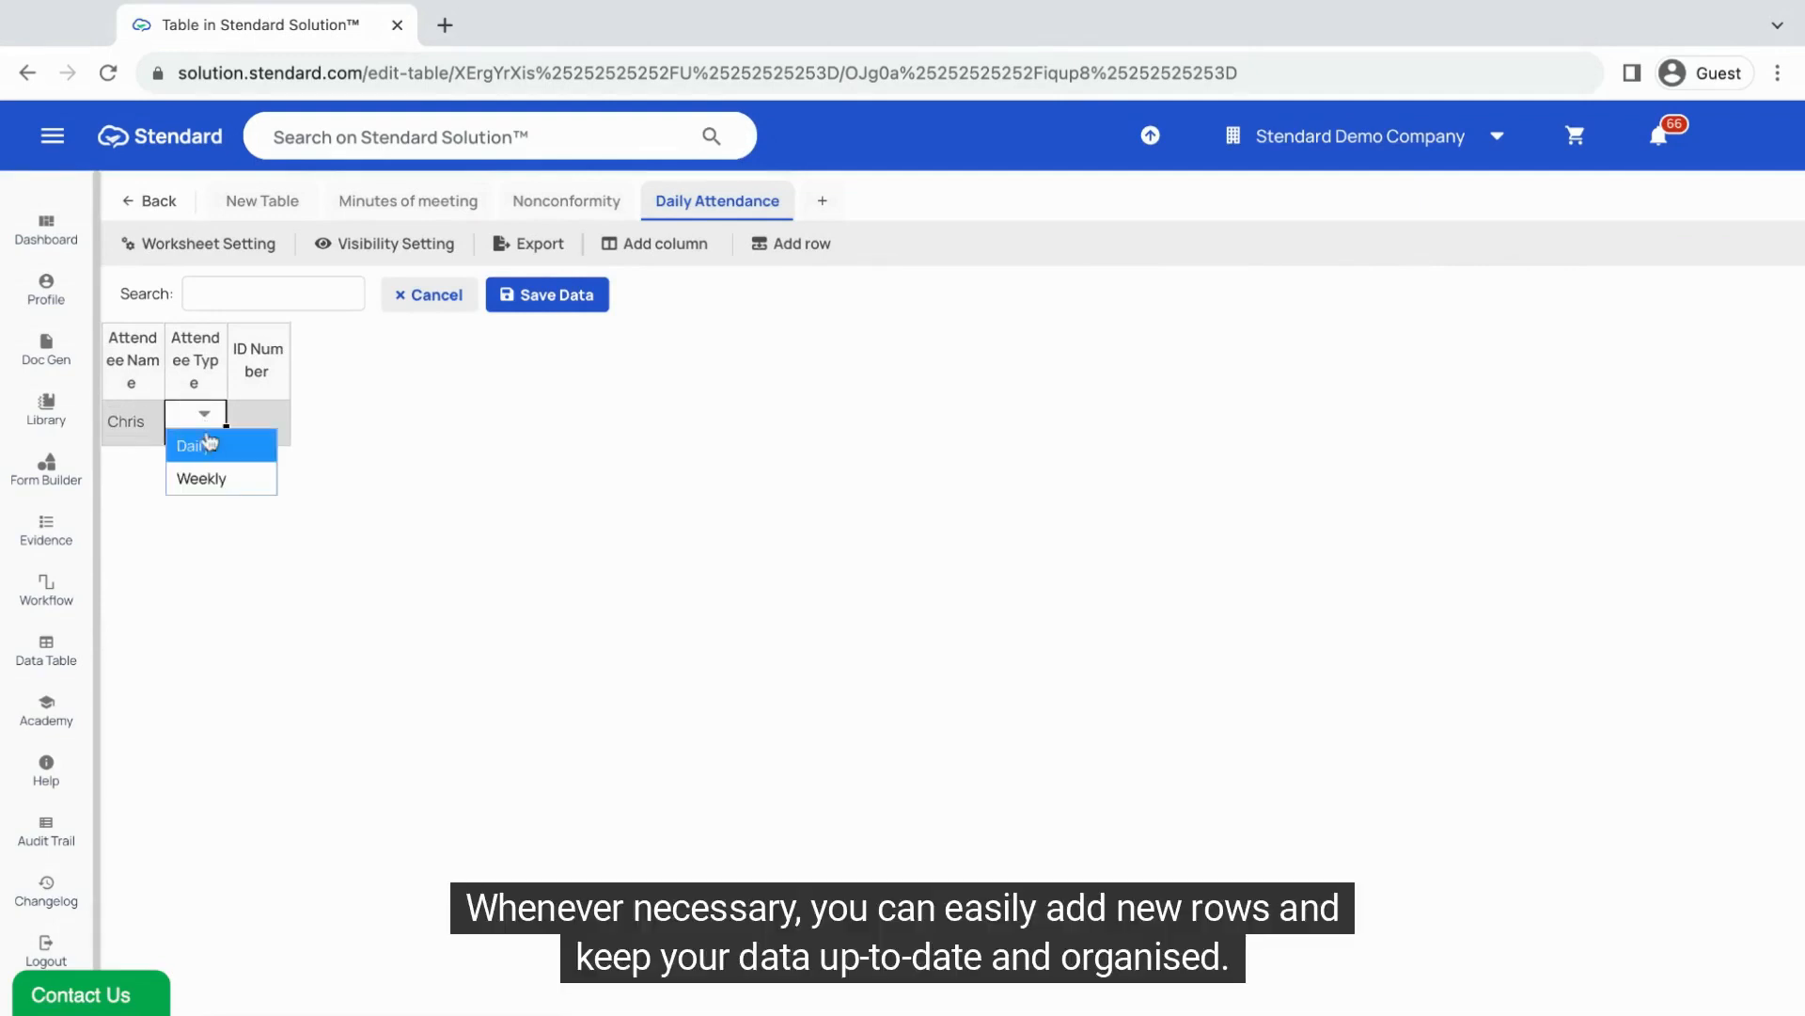
{"action": "left_click", "coordinate": [208, 442]}
{"action": "double_click", "coordinate": [263, 418]}
{"action": "type", "text": "111"}
{"action": "left_click", "coordinate": [403, 411]}
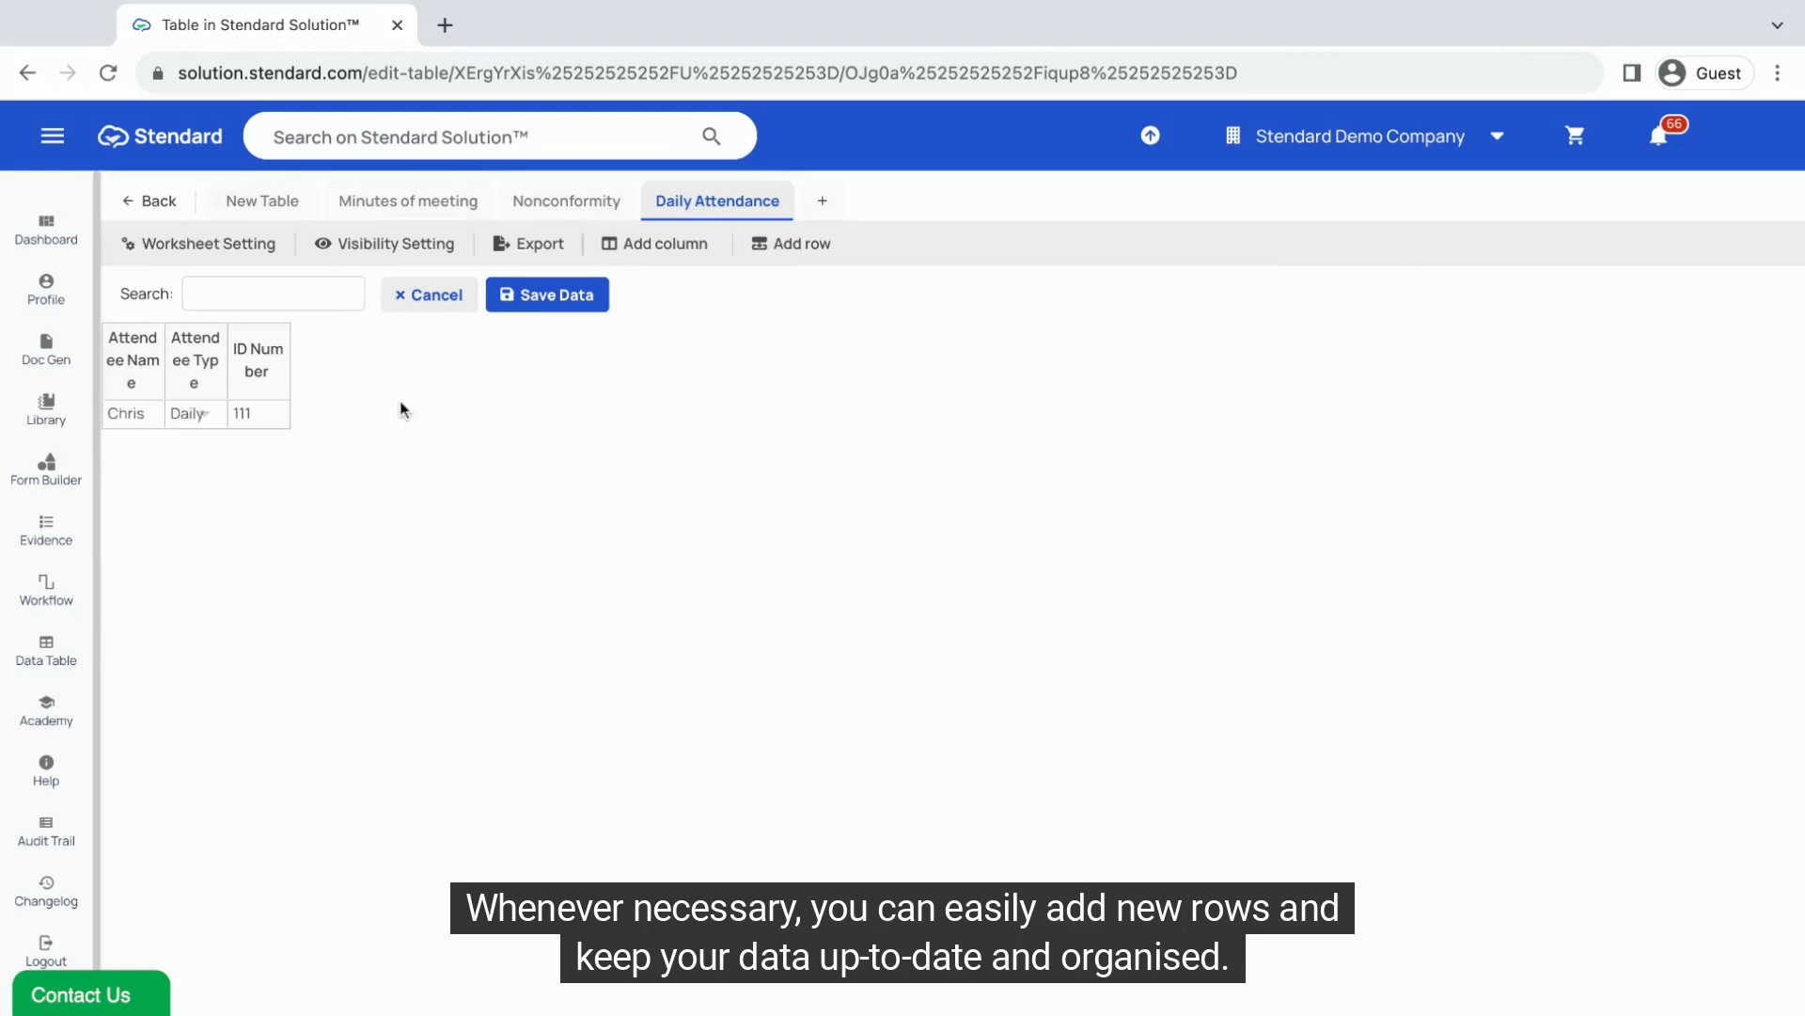
{"action": "left_click", "coordinate": [548, 294]}
{"action": "left_click", "coordinate": [792, 243]}
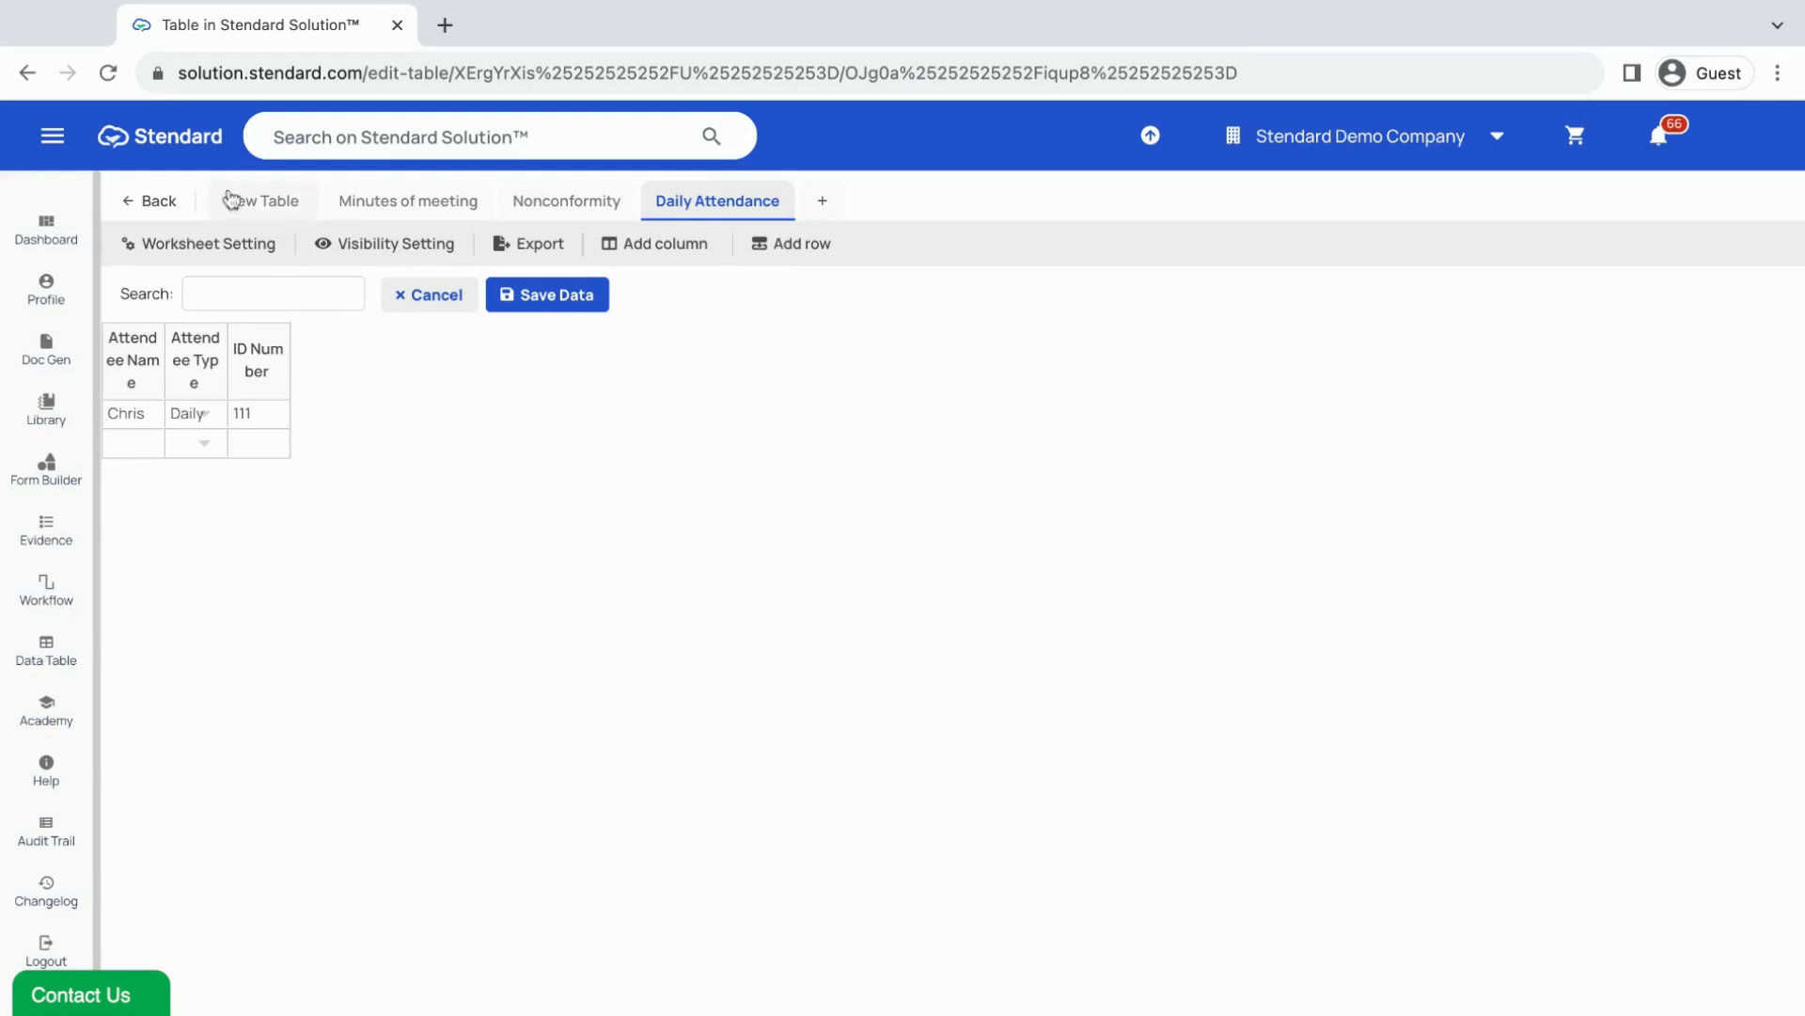
Step: Open the visibility settings of New Table, review the choices for adding users by type, and accept the settings
{"action": "left_click", "coordinate": [263, 203]}
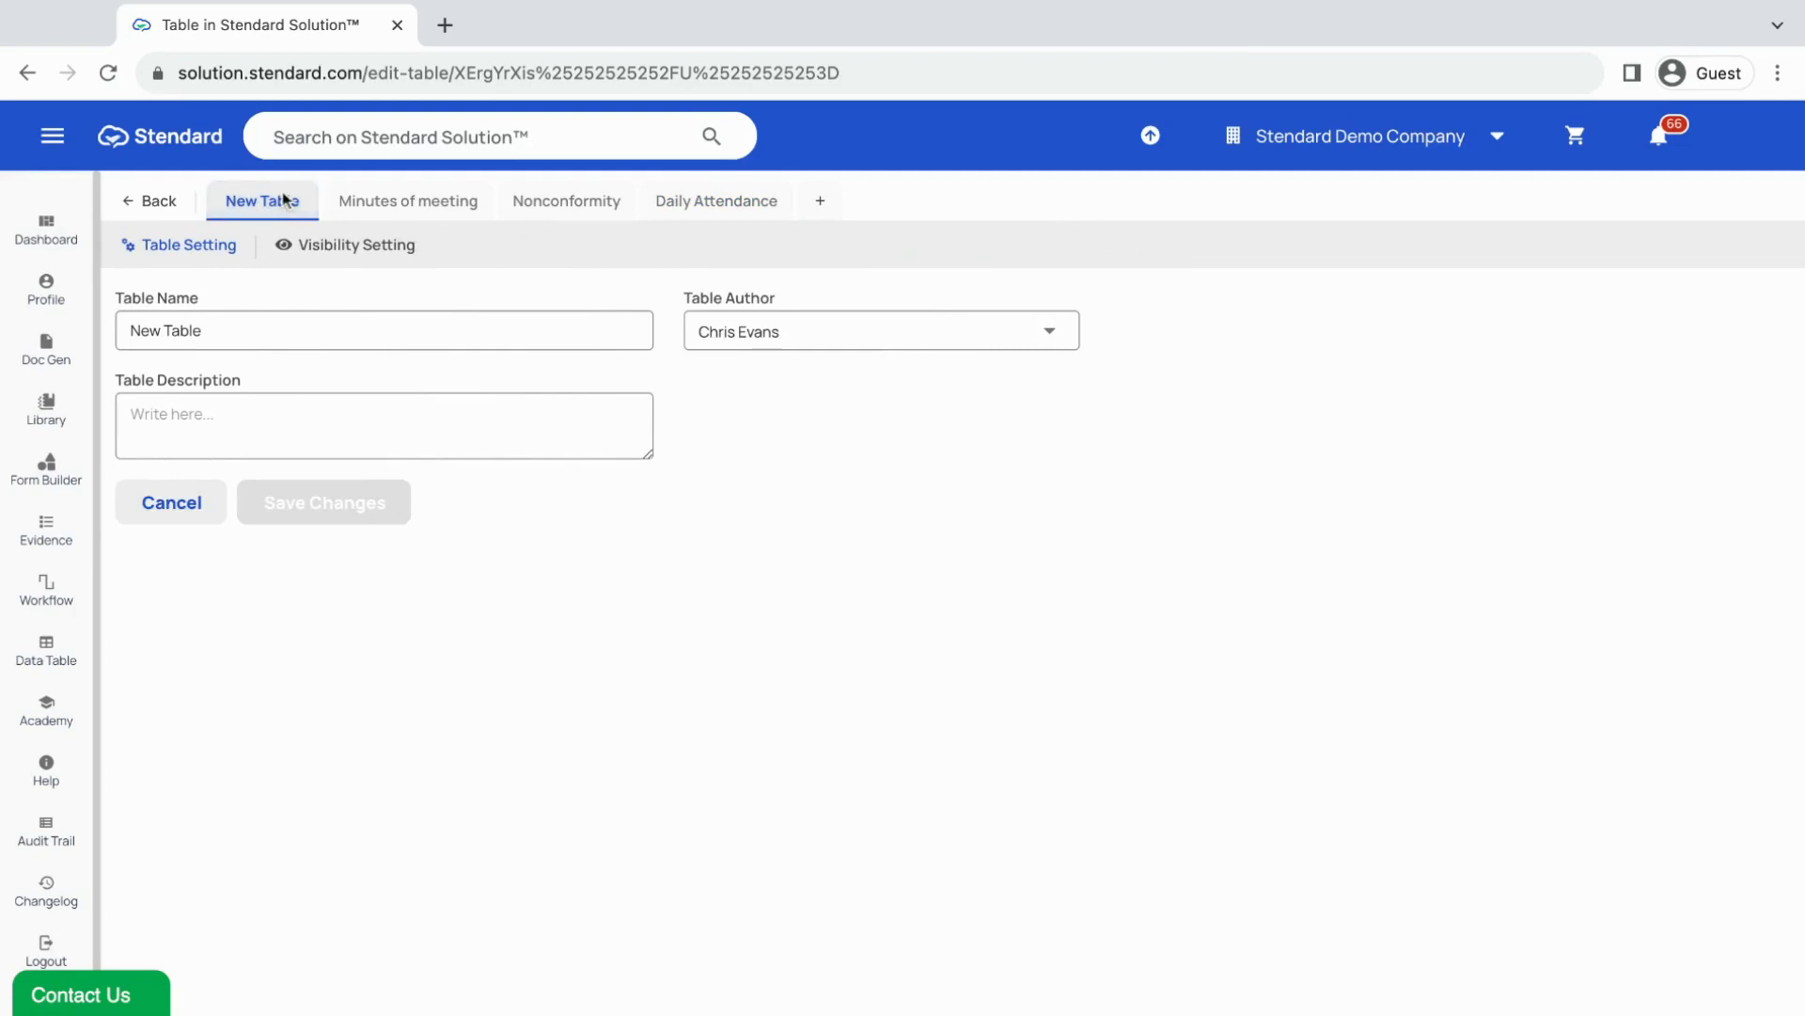
{"action": "left_click", "coordinate": [374, 253]}
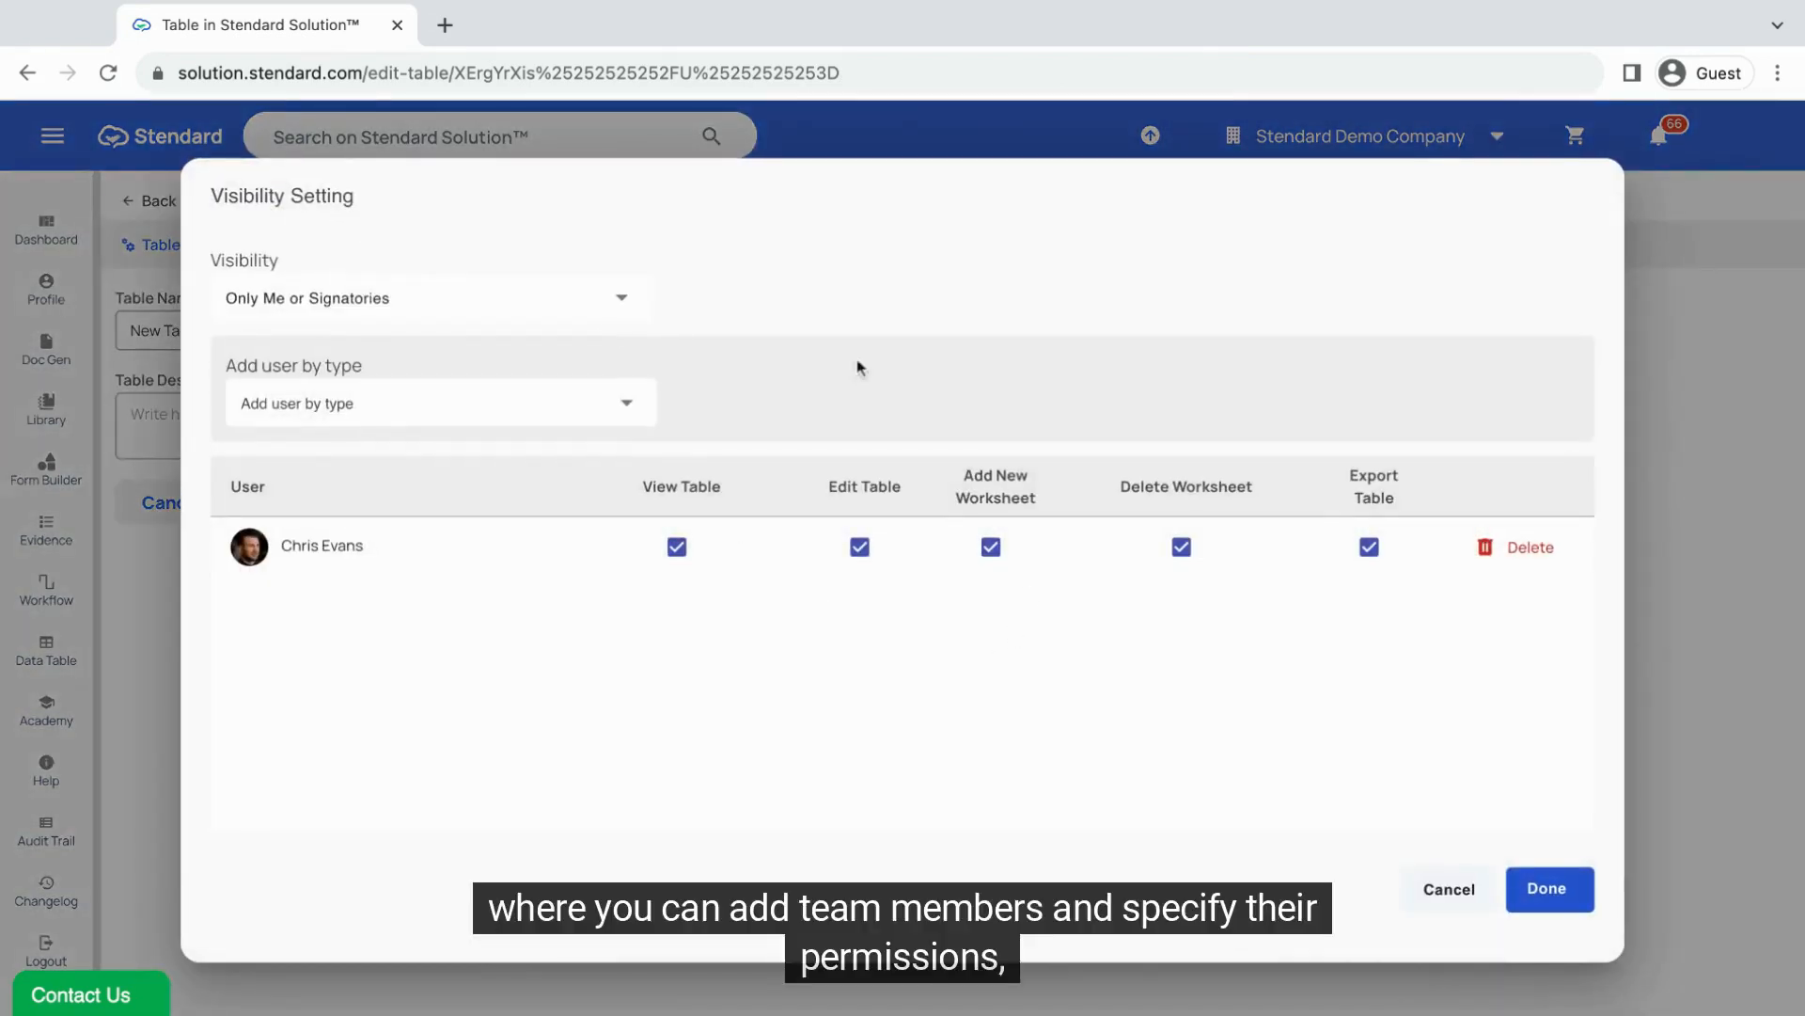
{"action": "left_click", "coordinate": [598, 410]}
{"action": "left_click", "coordinate": [806, 684]}
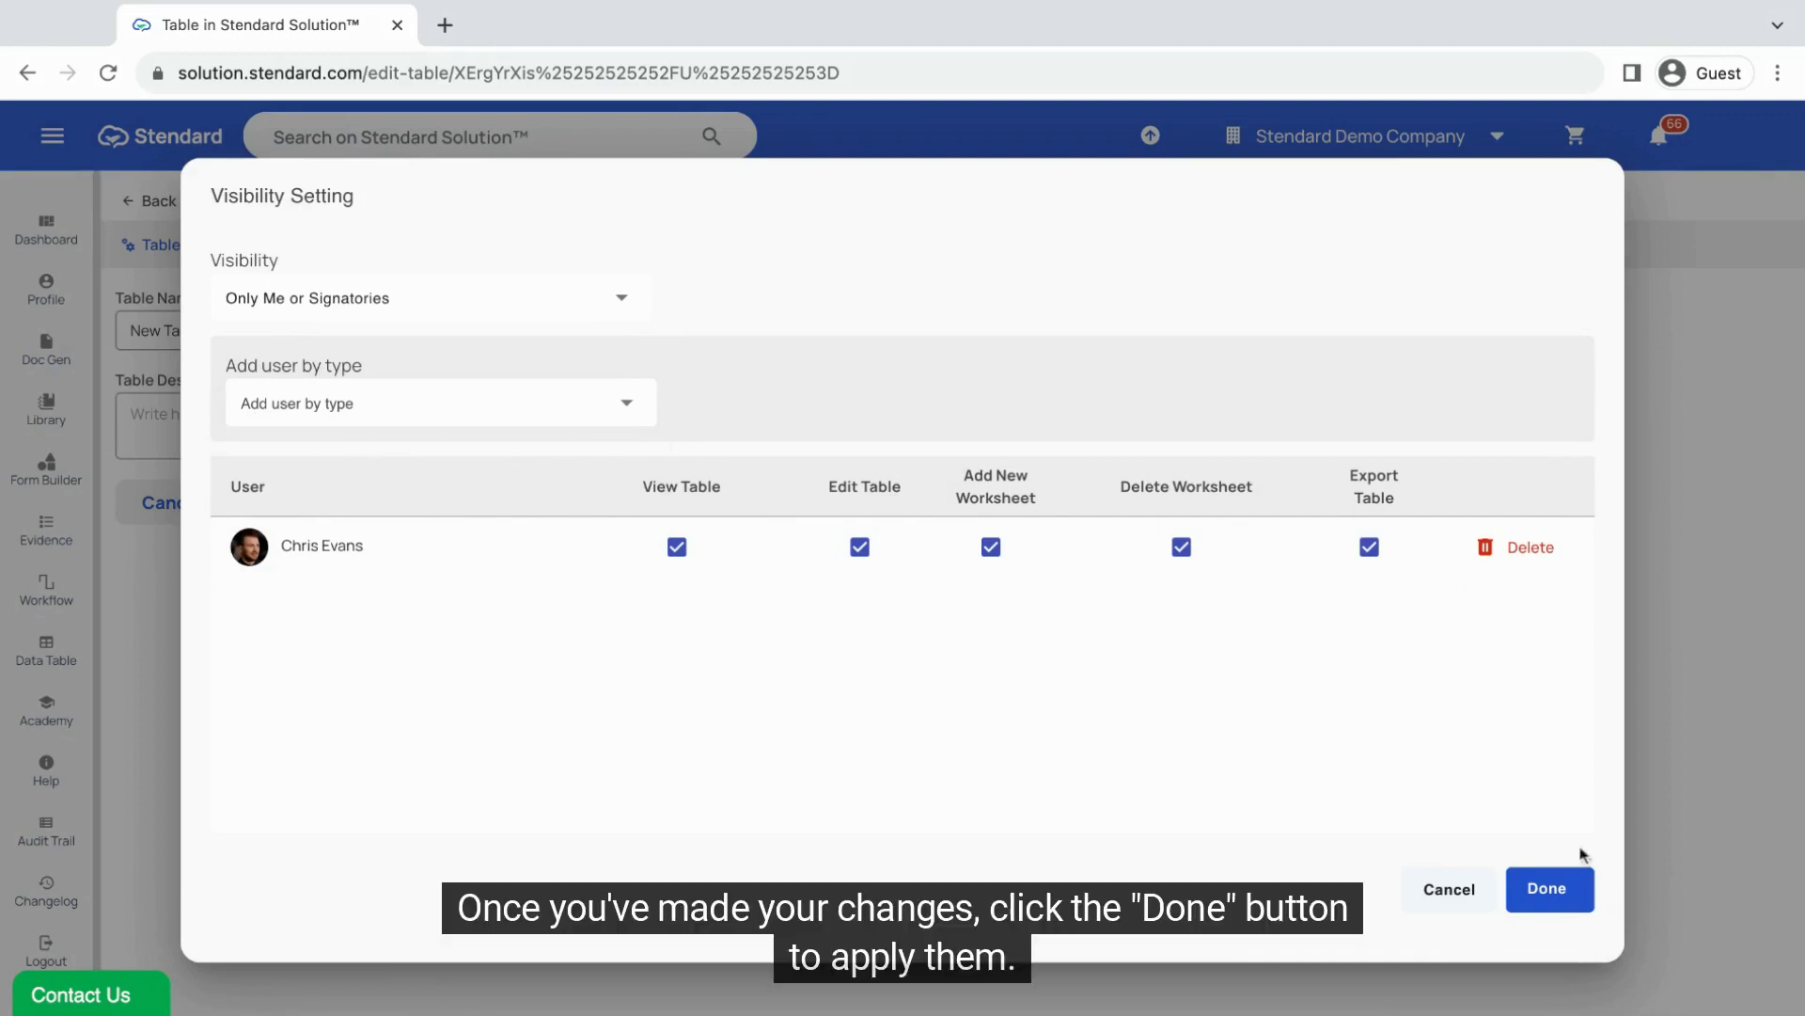
{"action": "left_click", "coordinate": [1548, 889]}
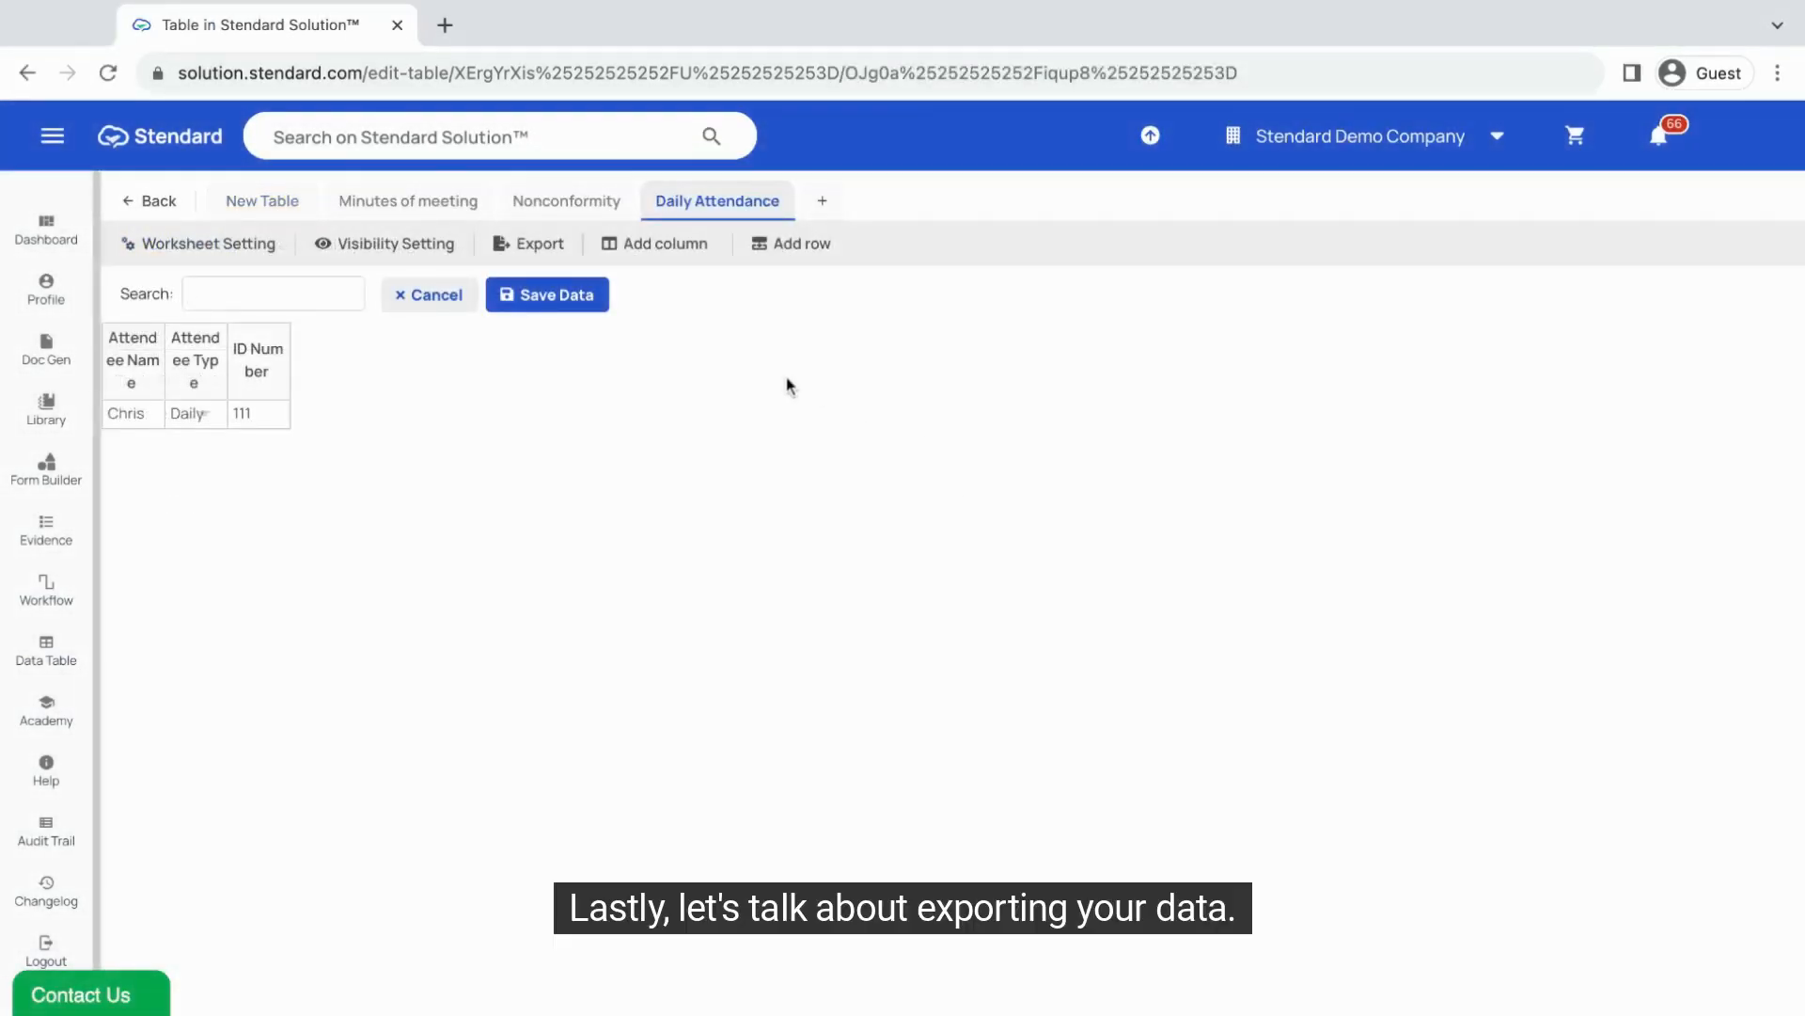
Step: Switch to the Minutes of meeting worksheet and review the actions available for its first data row
{"action": "left_click", "coordinate": [414, 209]}
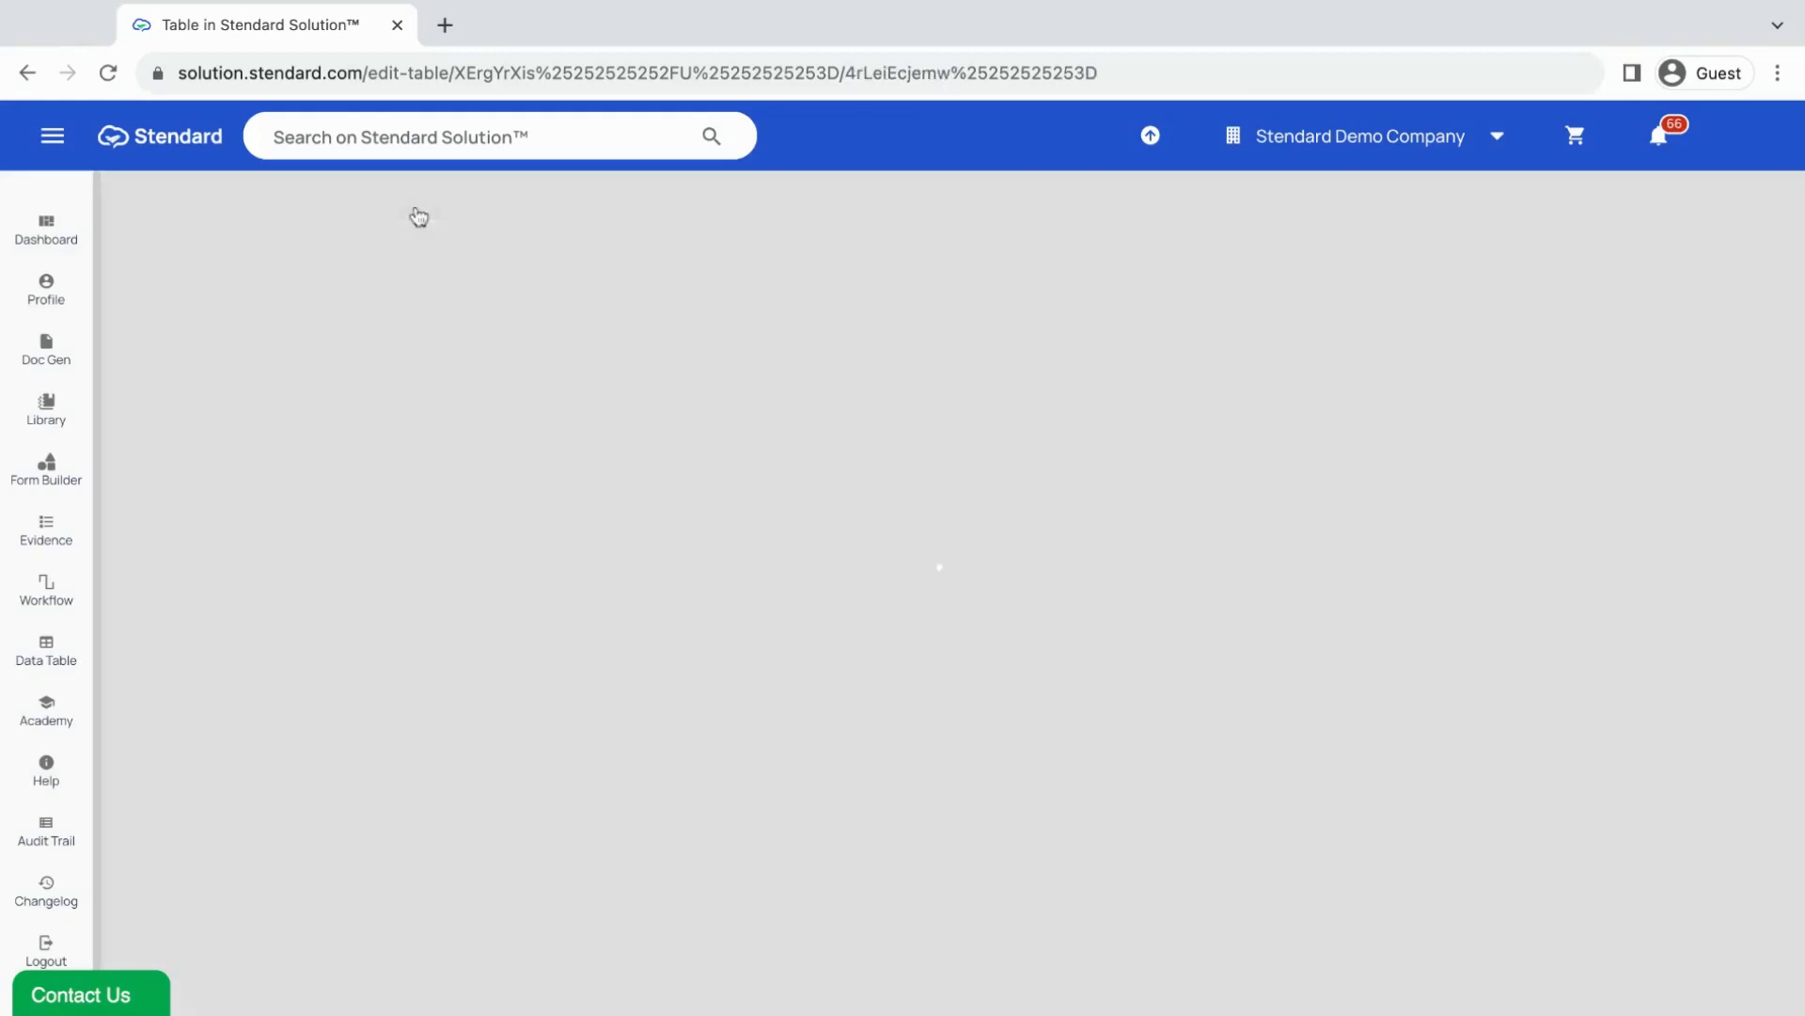
{"action": "right_click", "coordinate": [273, 462]}
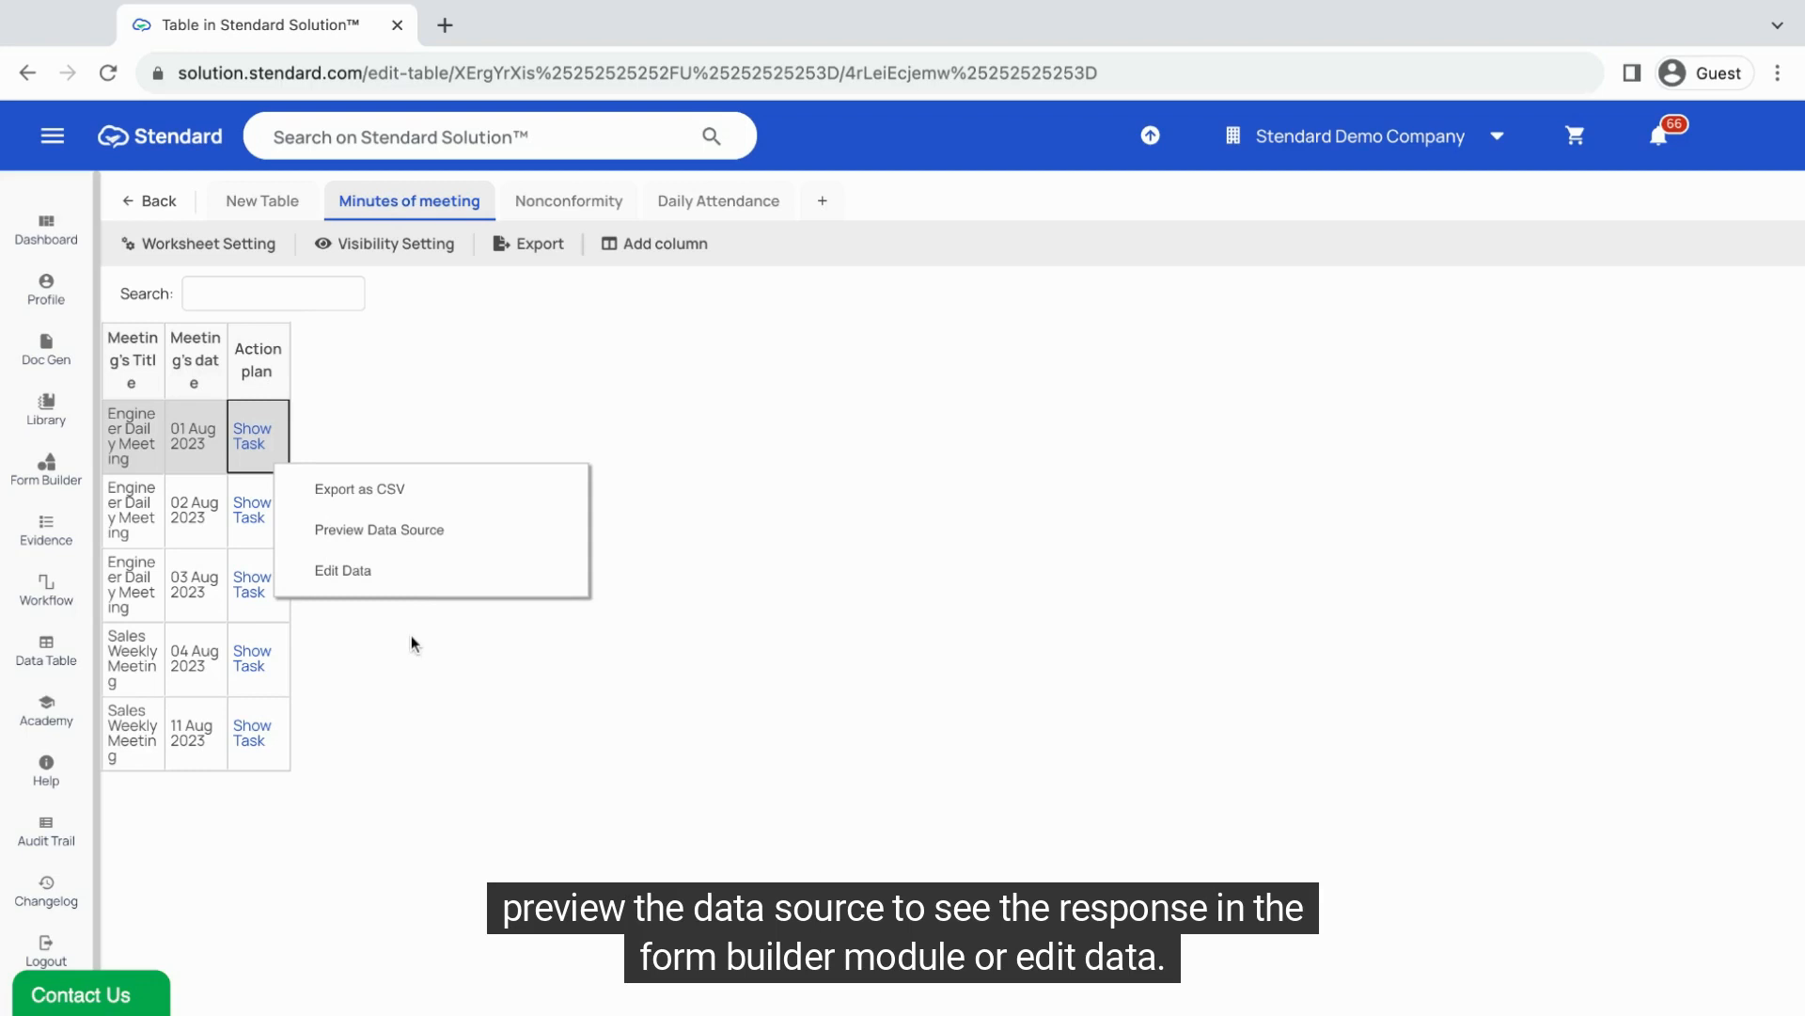
{"action": "key", "text": "Escape"}
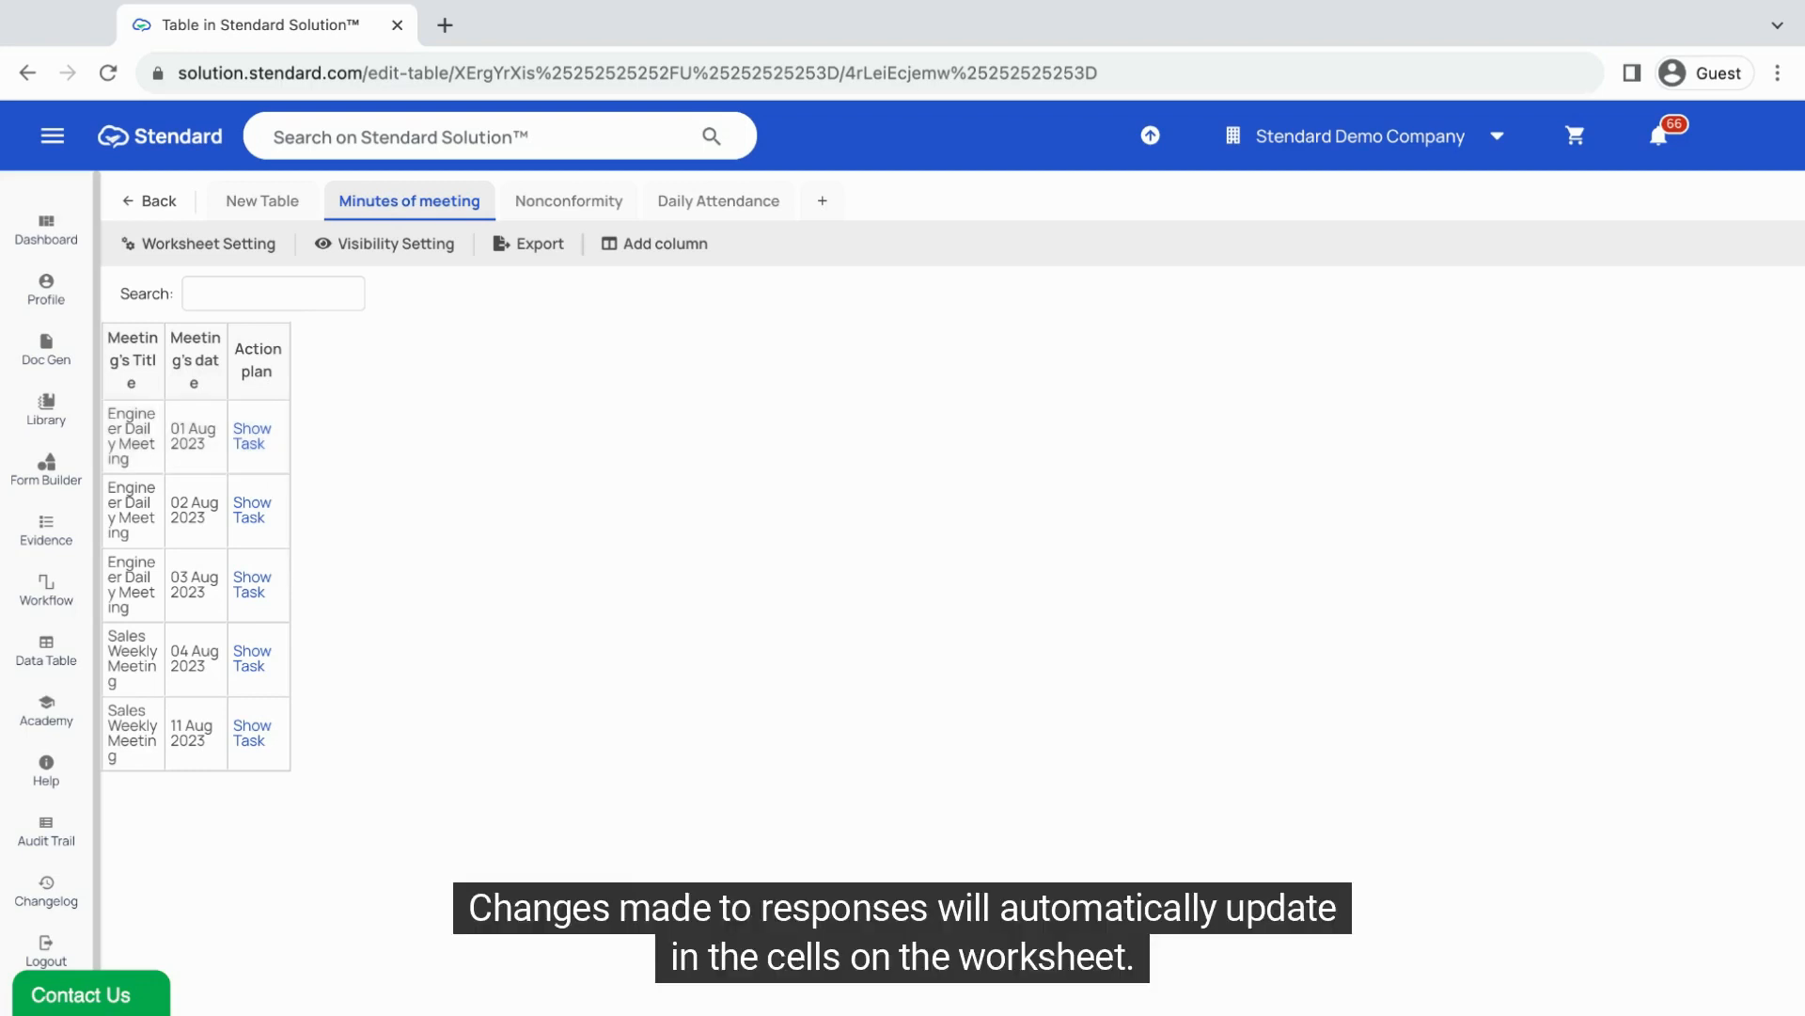
Step: Switch to the Daily Attendance worksheet and review the actions available for its attendee row
{"action": "left_click", "coordinate": [719, 201]}
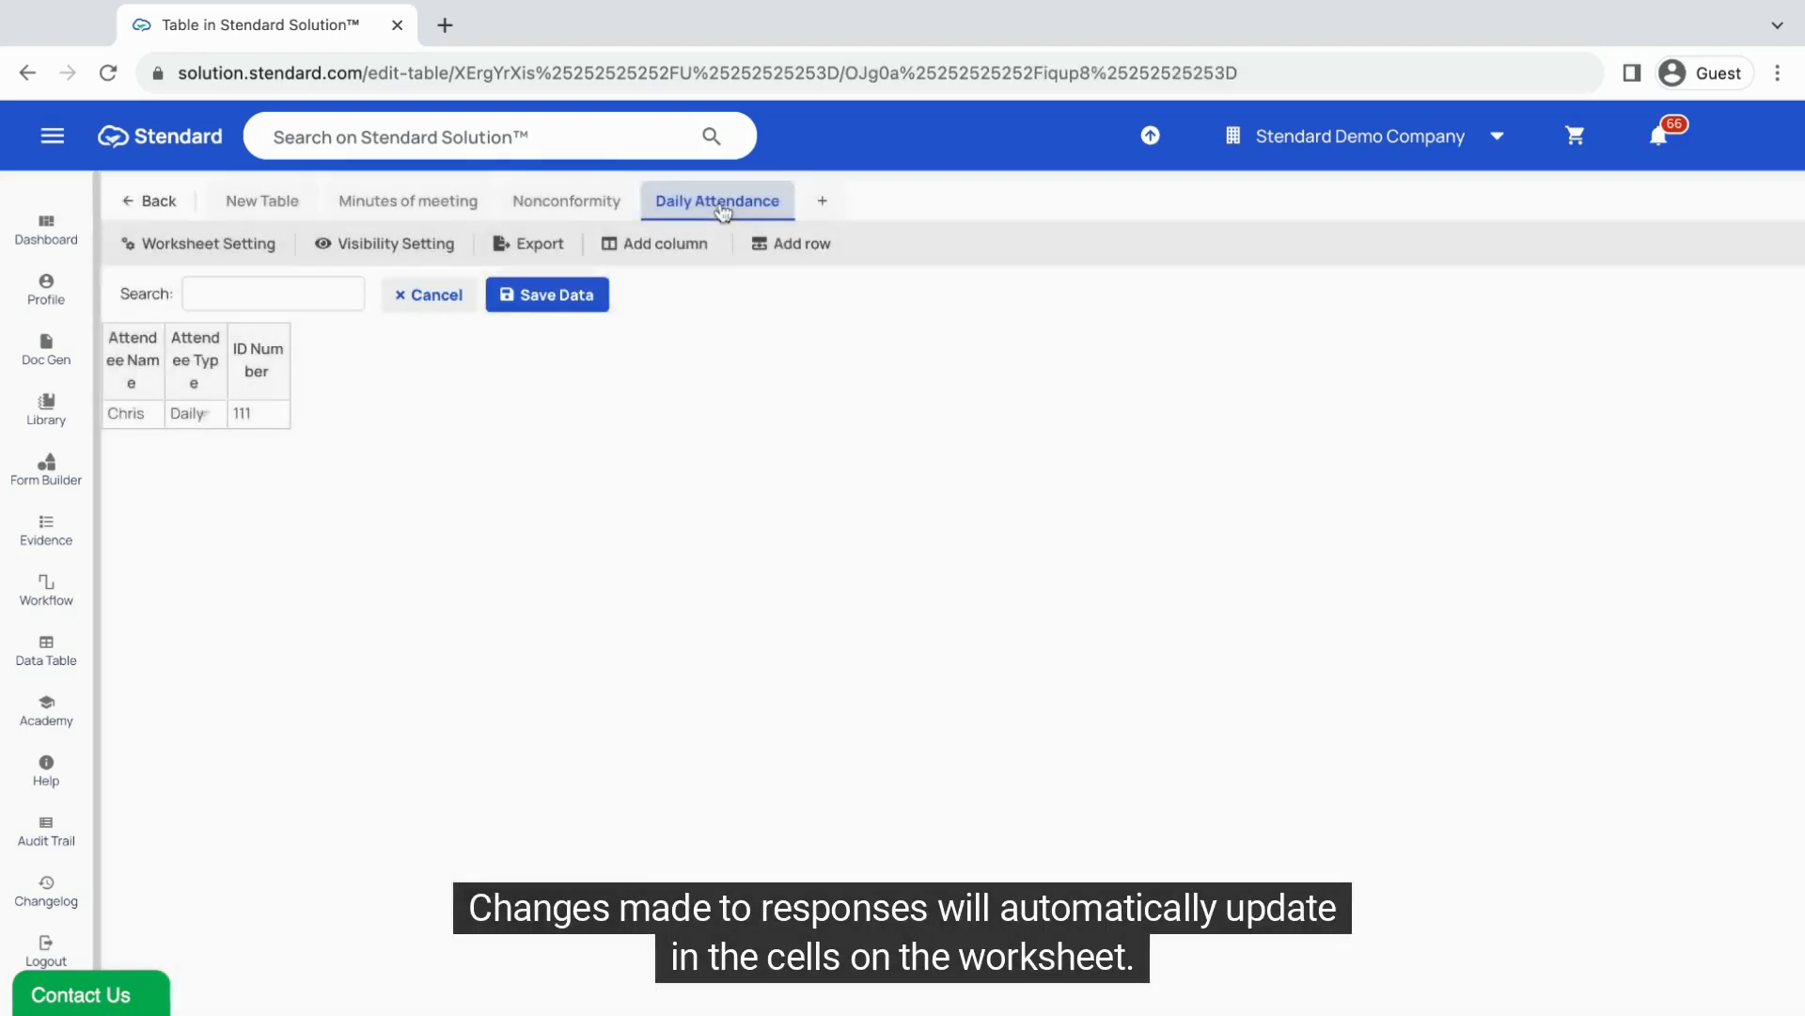
{"action": "left_click", "coordinate": [271, 418]}
{"action": "right_click", "coordinate": [271, 418]}
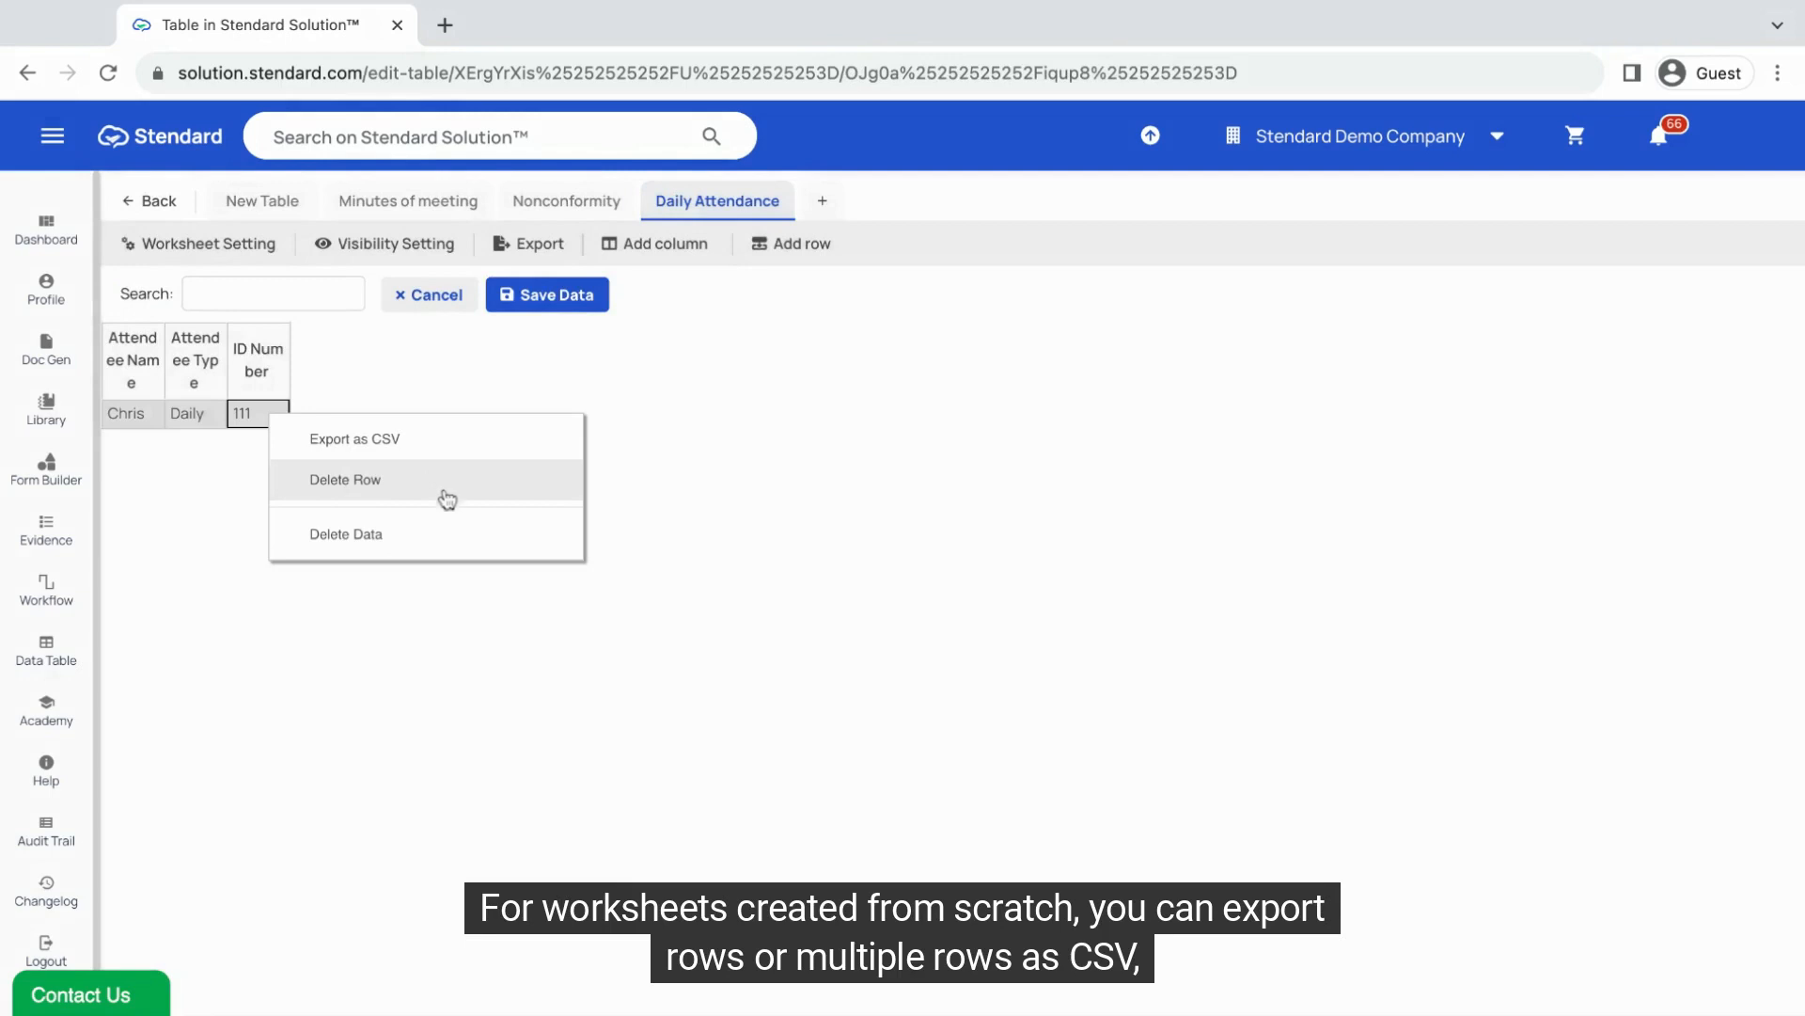
{"action": "left_click", "coordinate": [441, 633]}
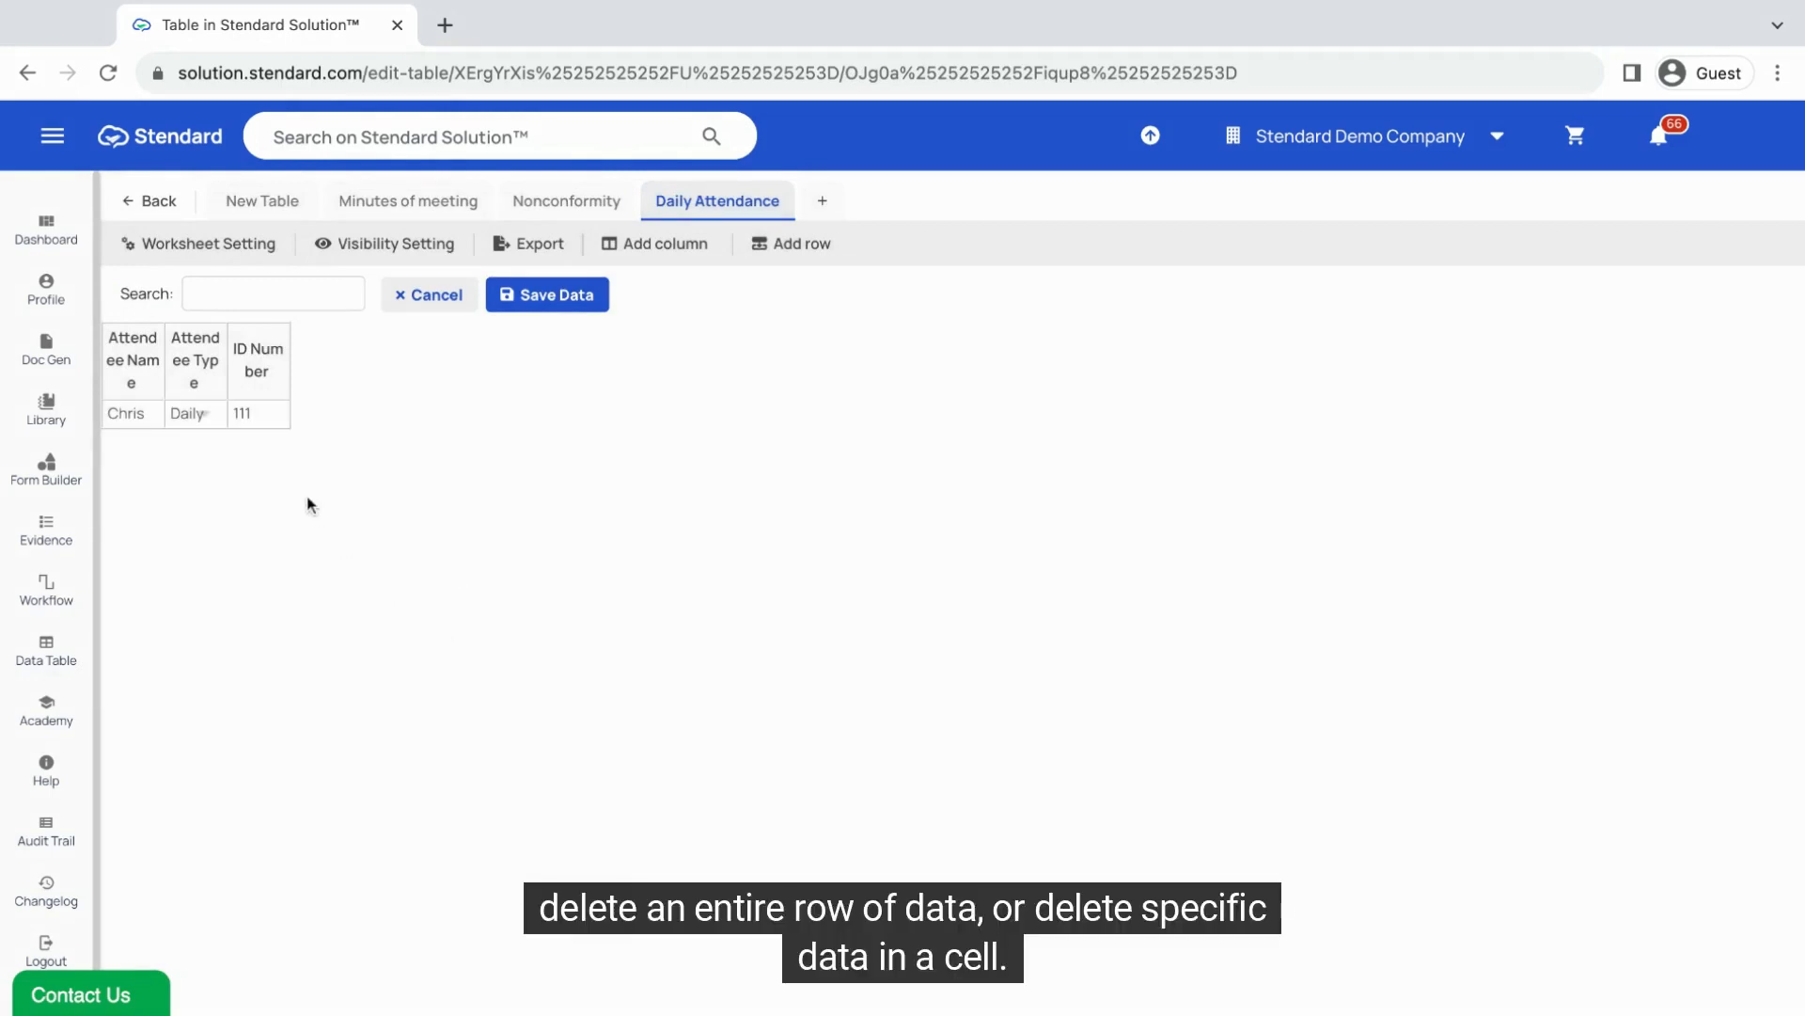
Step: Open the attendee row's ID Number cell for editing and leave it, and check the worksheet's search field
{"action": "double_click", "coordinate": [273, 422]}
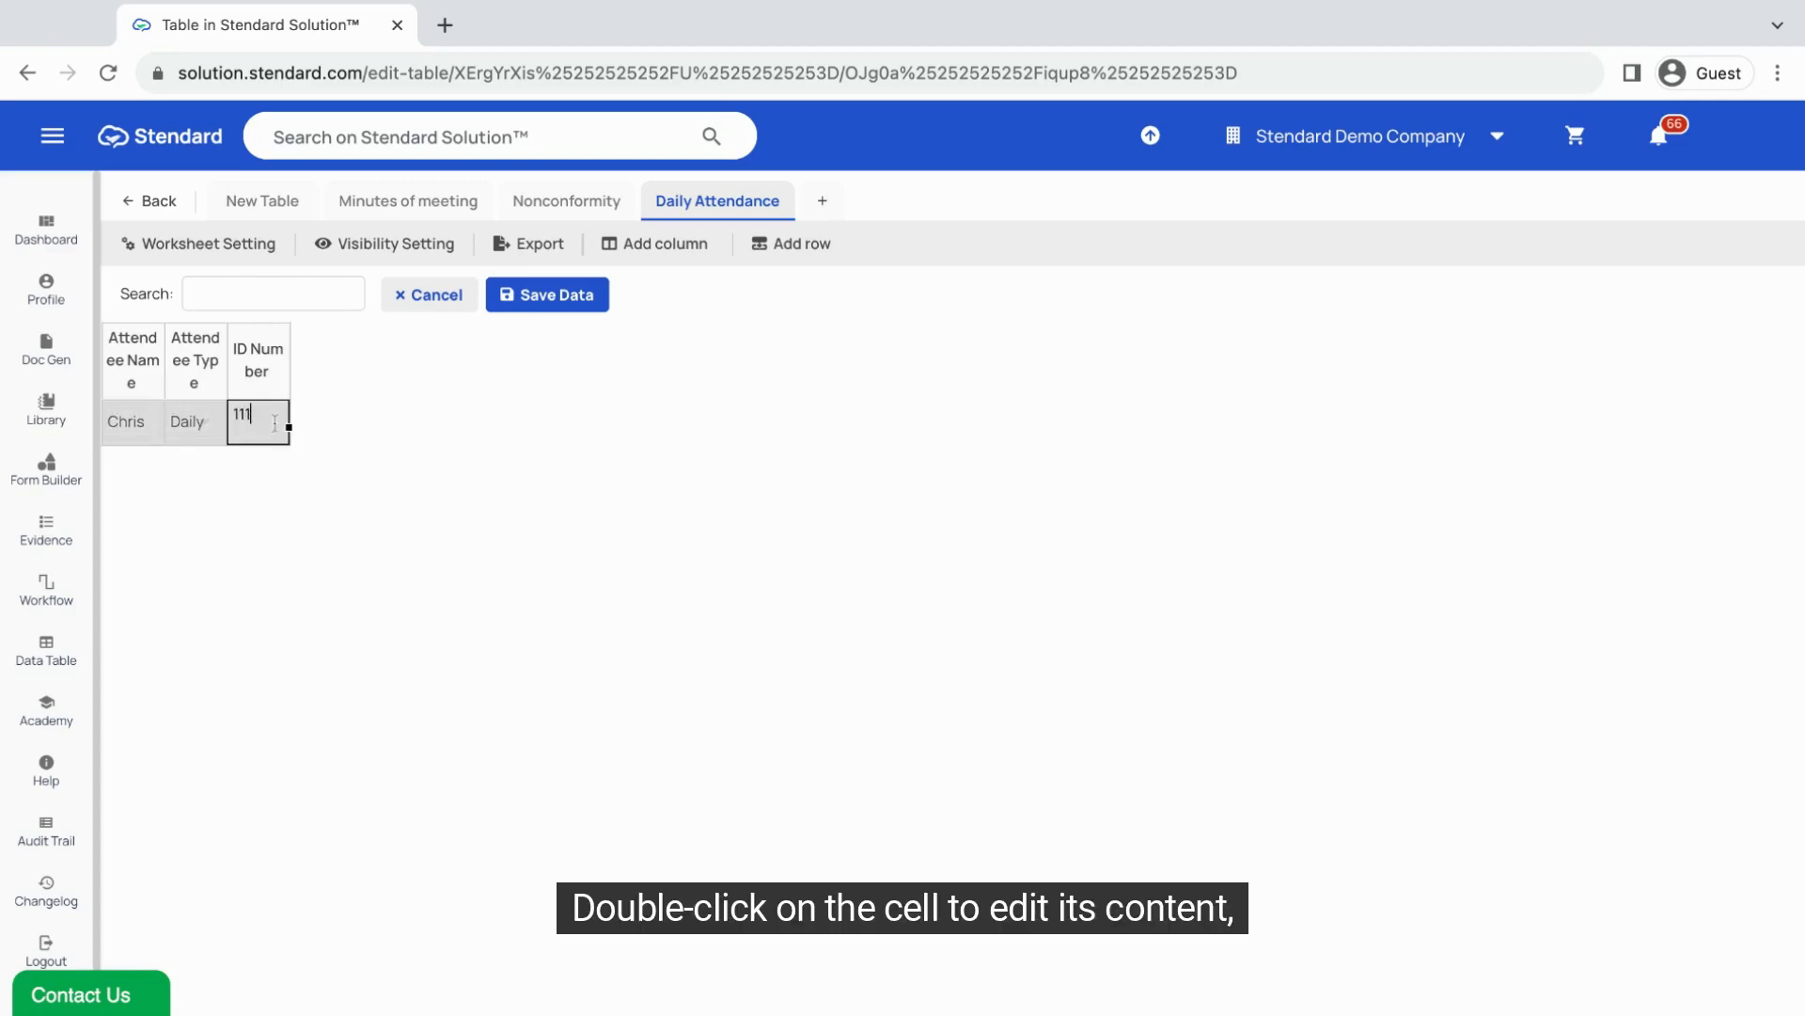
{"action": "left_click", "coordinate": [384, 405]}
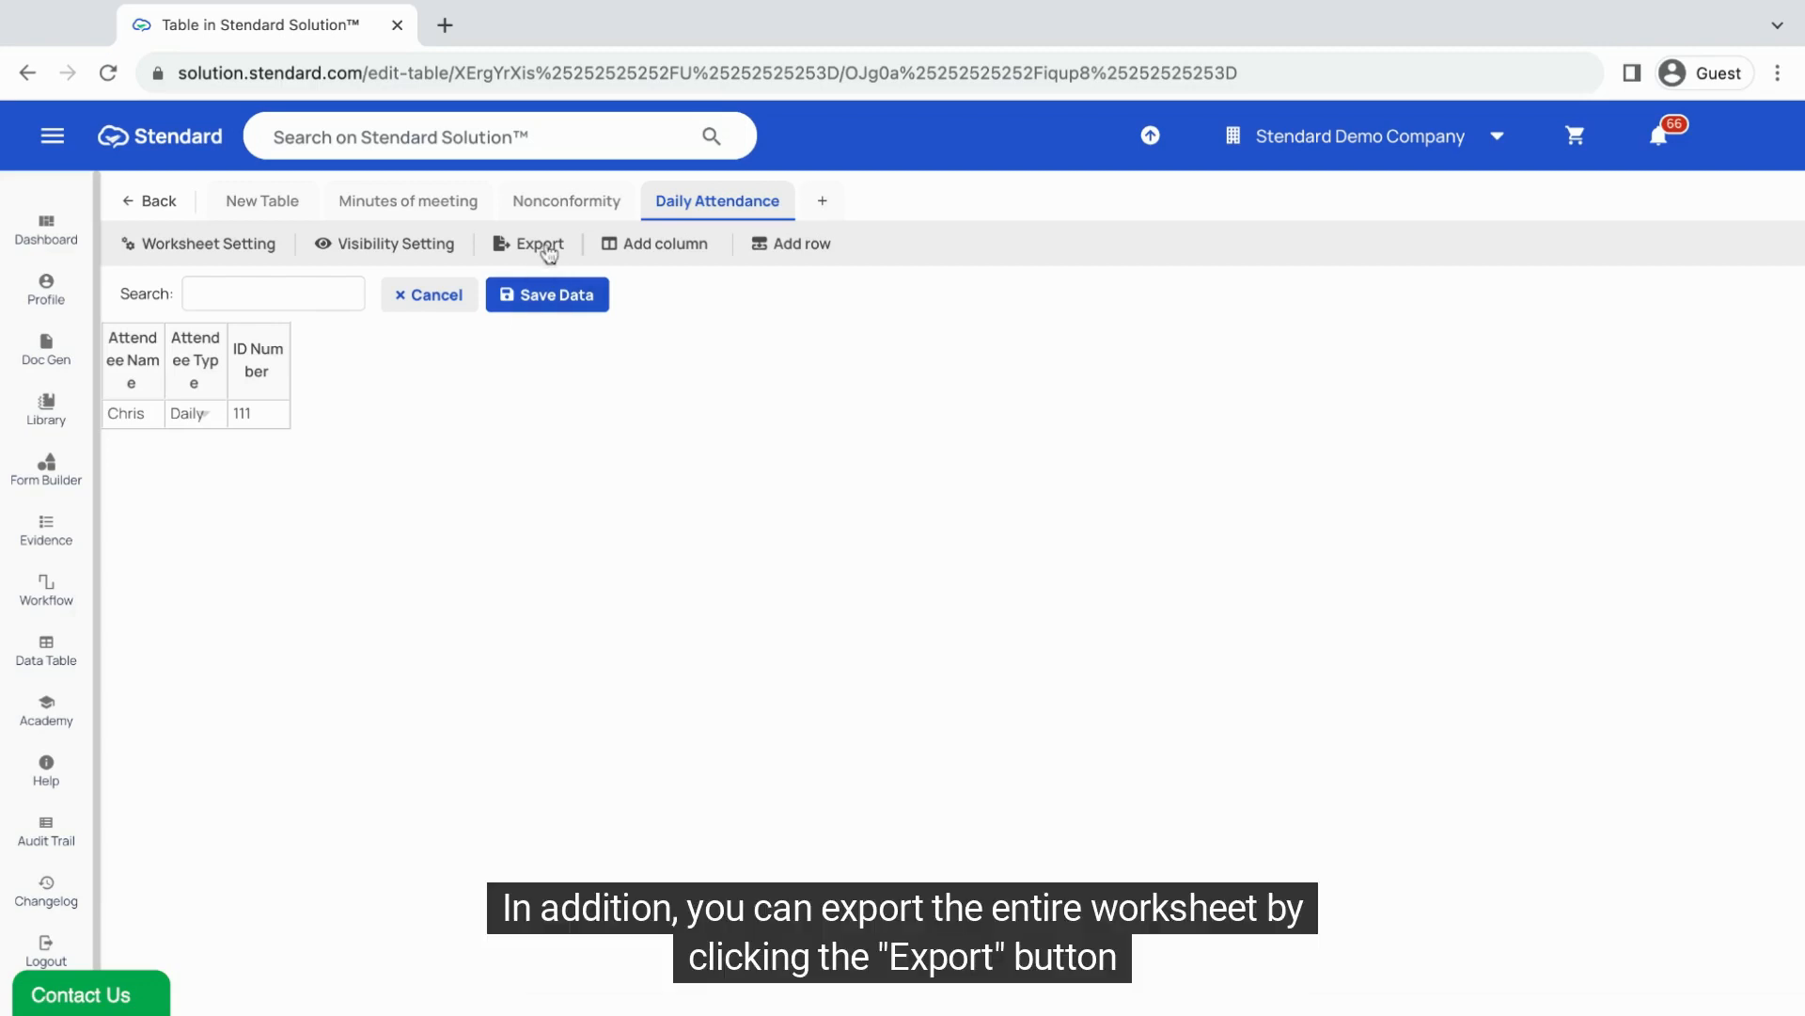
{"action": "left_click", "coordinate": [286, 292]}
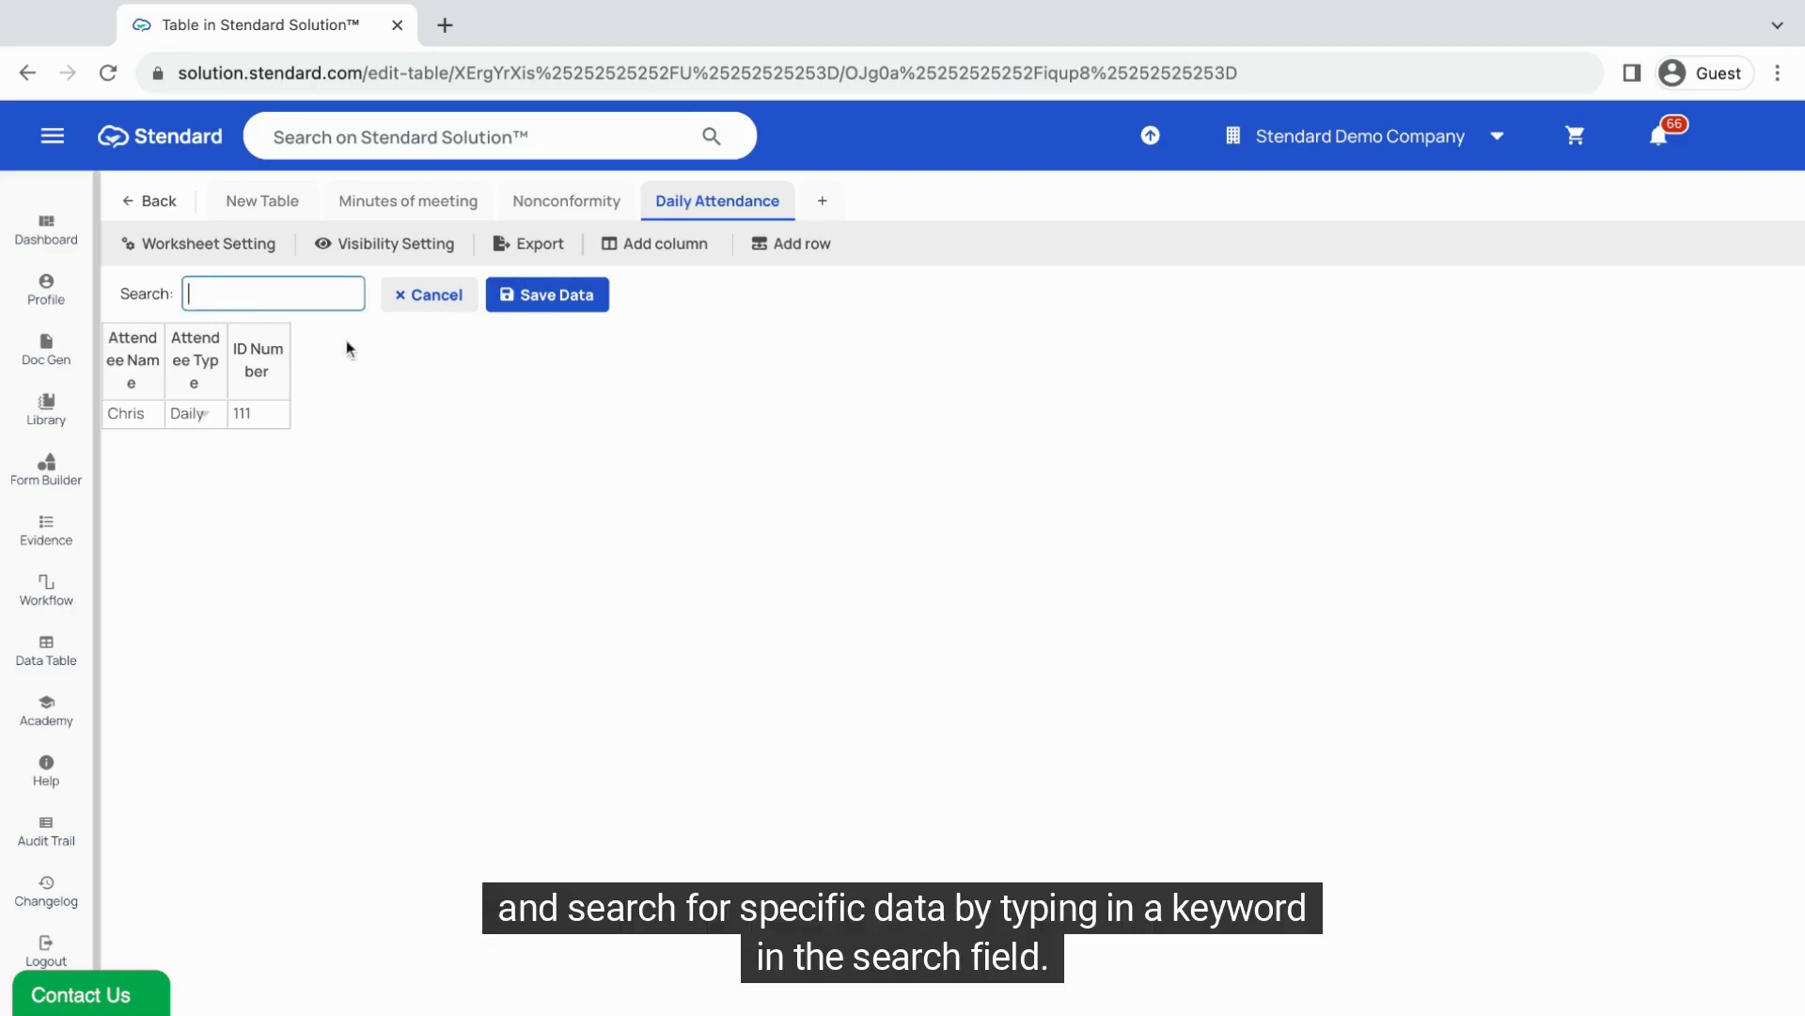
{"action": "left_click", "coordinate": [372, 356]}
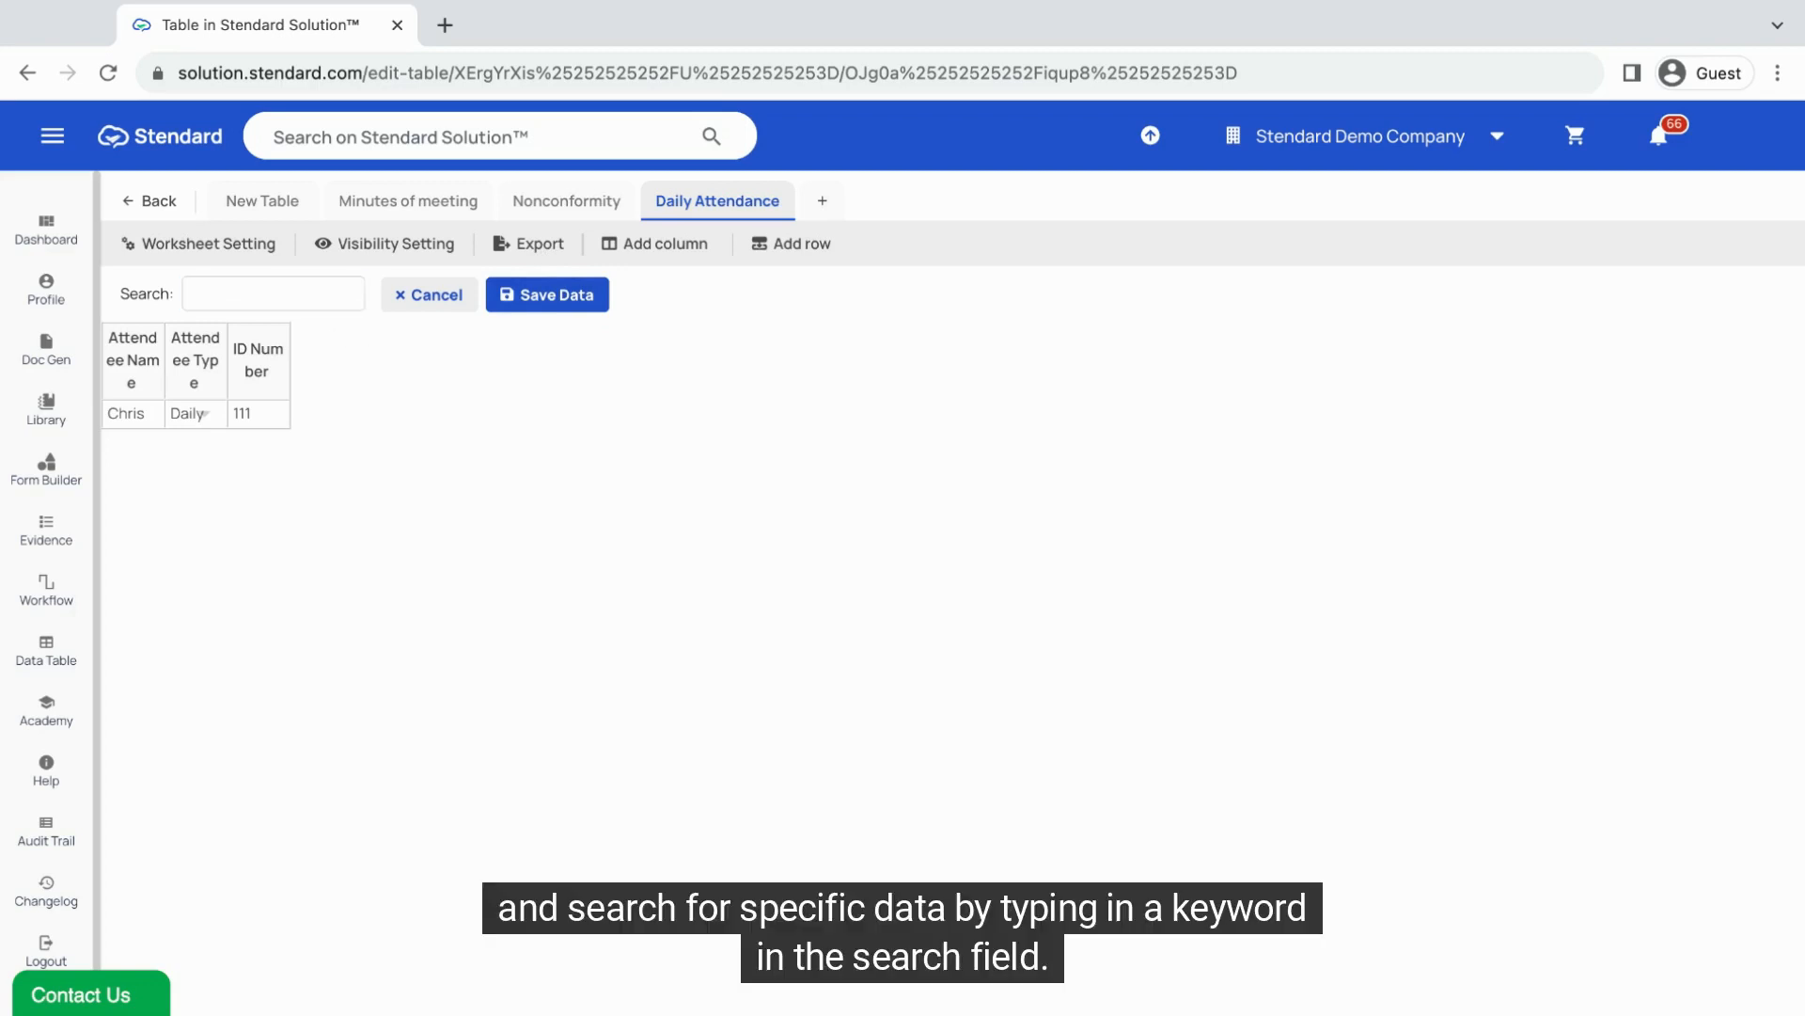
Step: Return to the data table list and review the actions available for New Table, including archiving
{"action": "left_click", "coordinate": [150, 200]}
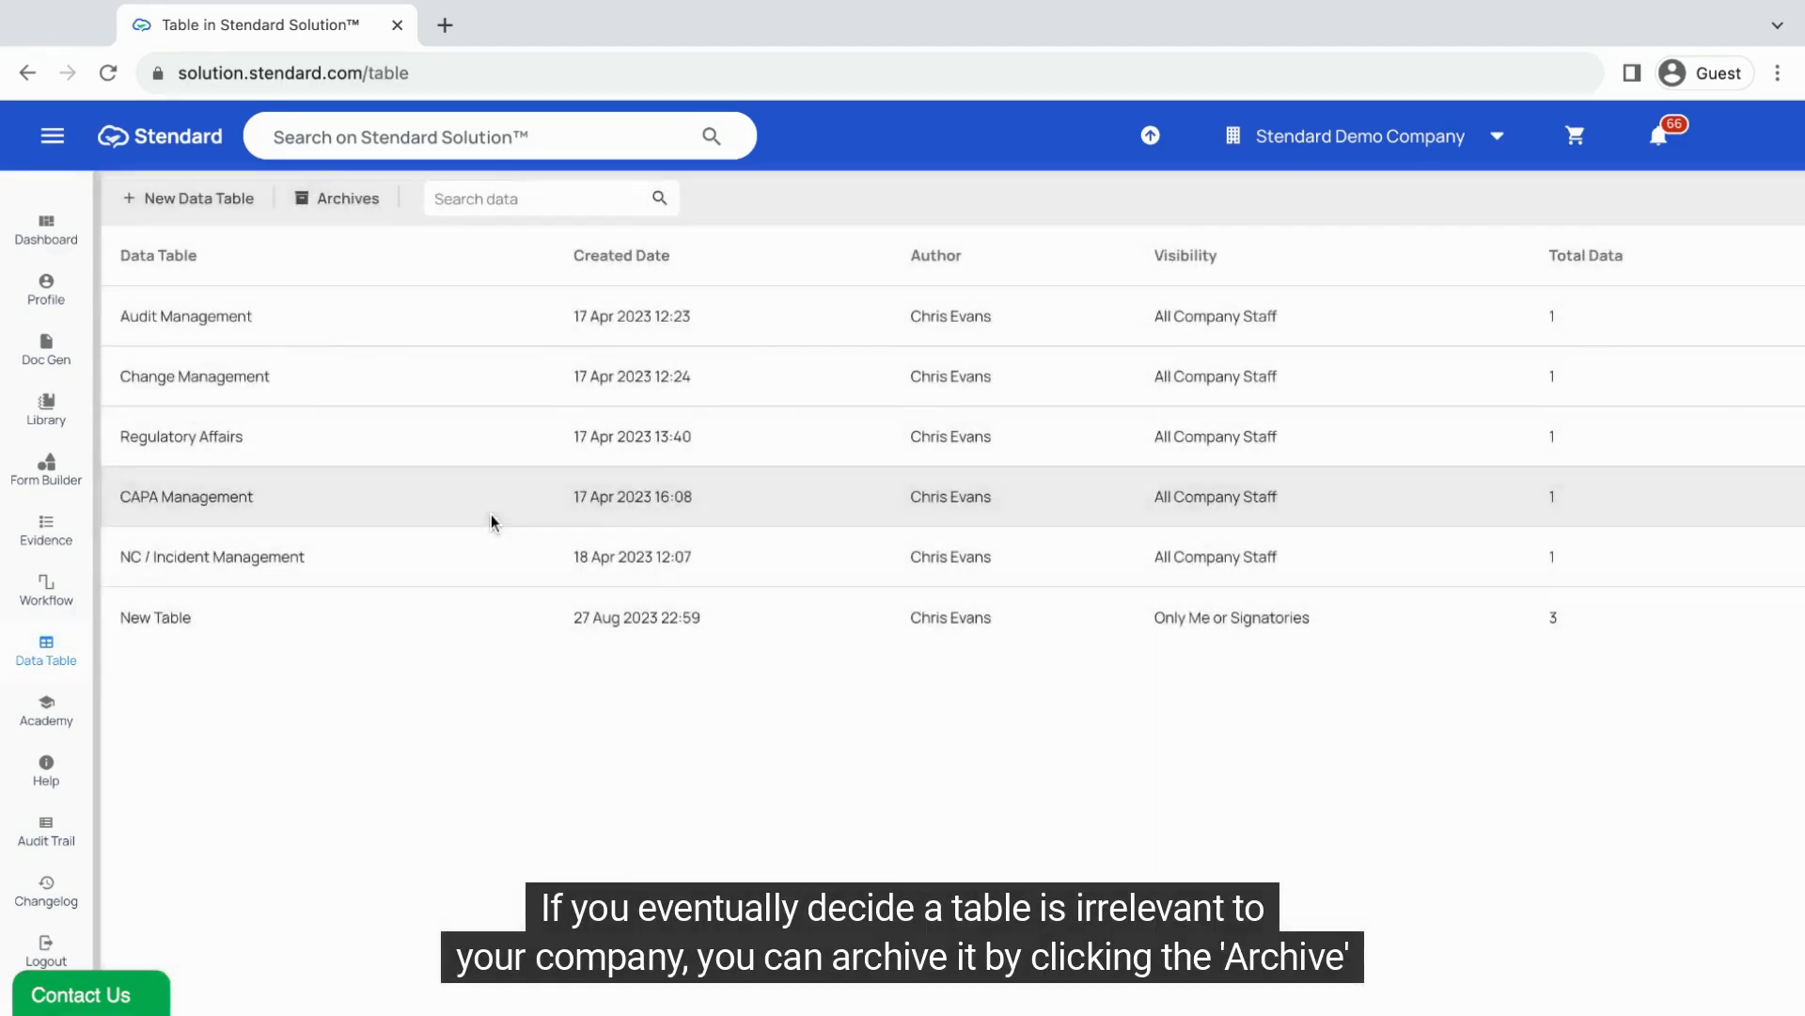
{"action": "right_click", "coordinate": [413, 638]}
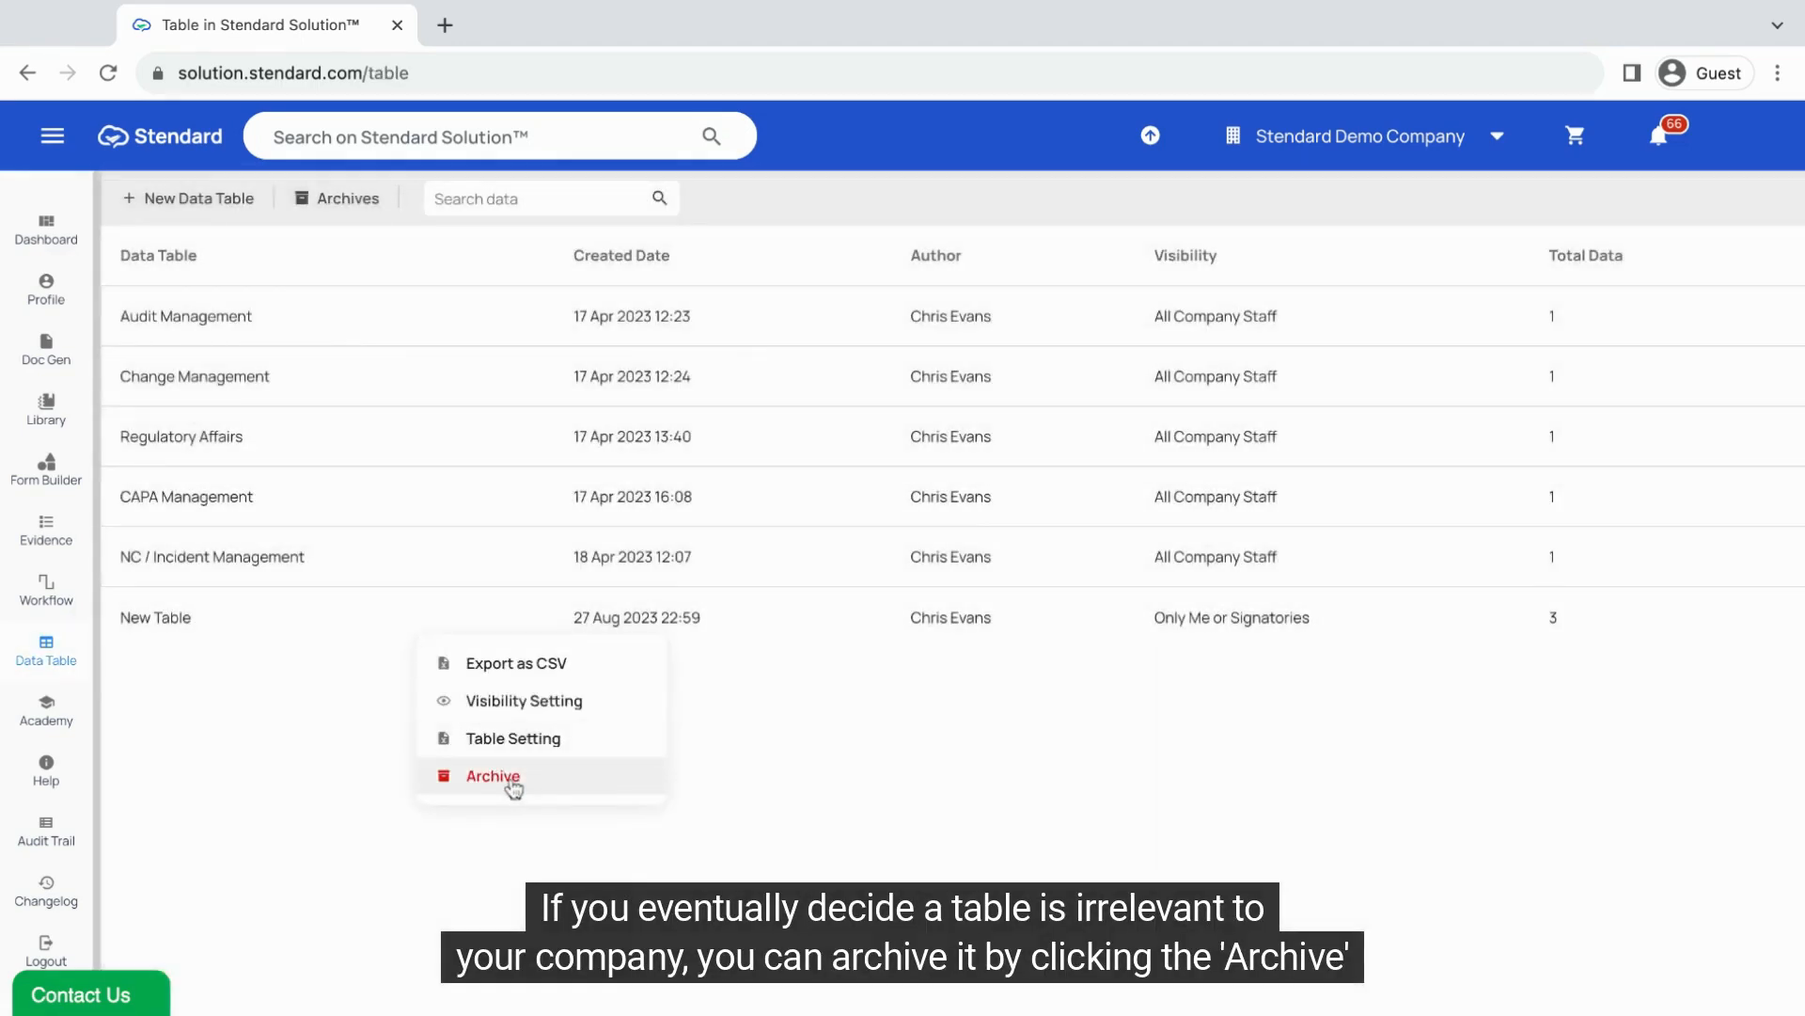
{"action": "left_click", "coordinate": [287, 708]}
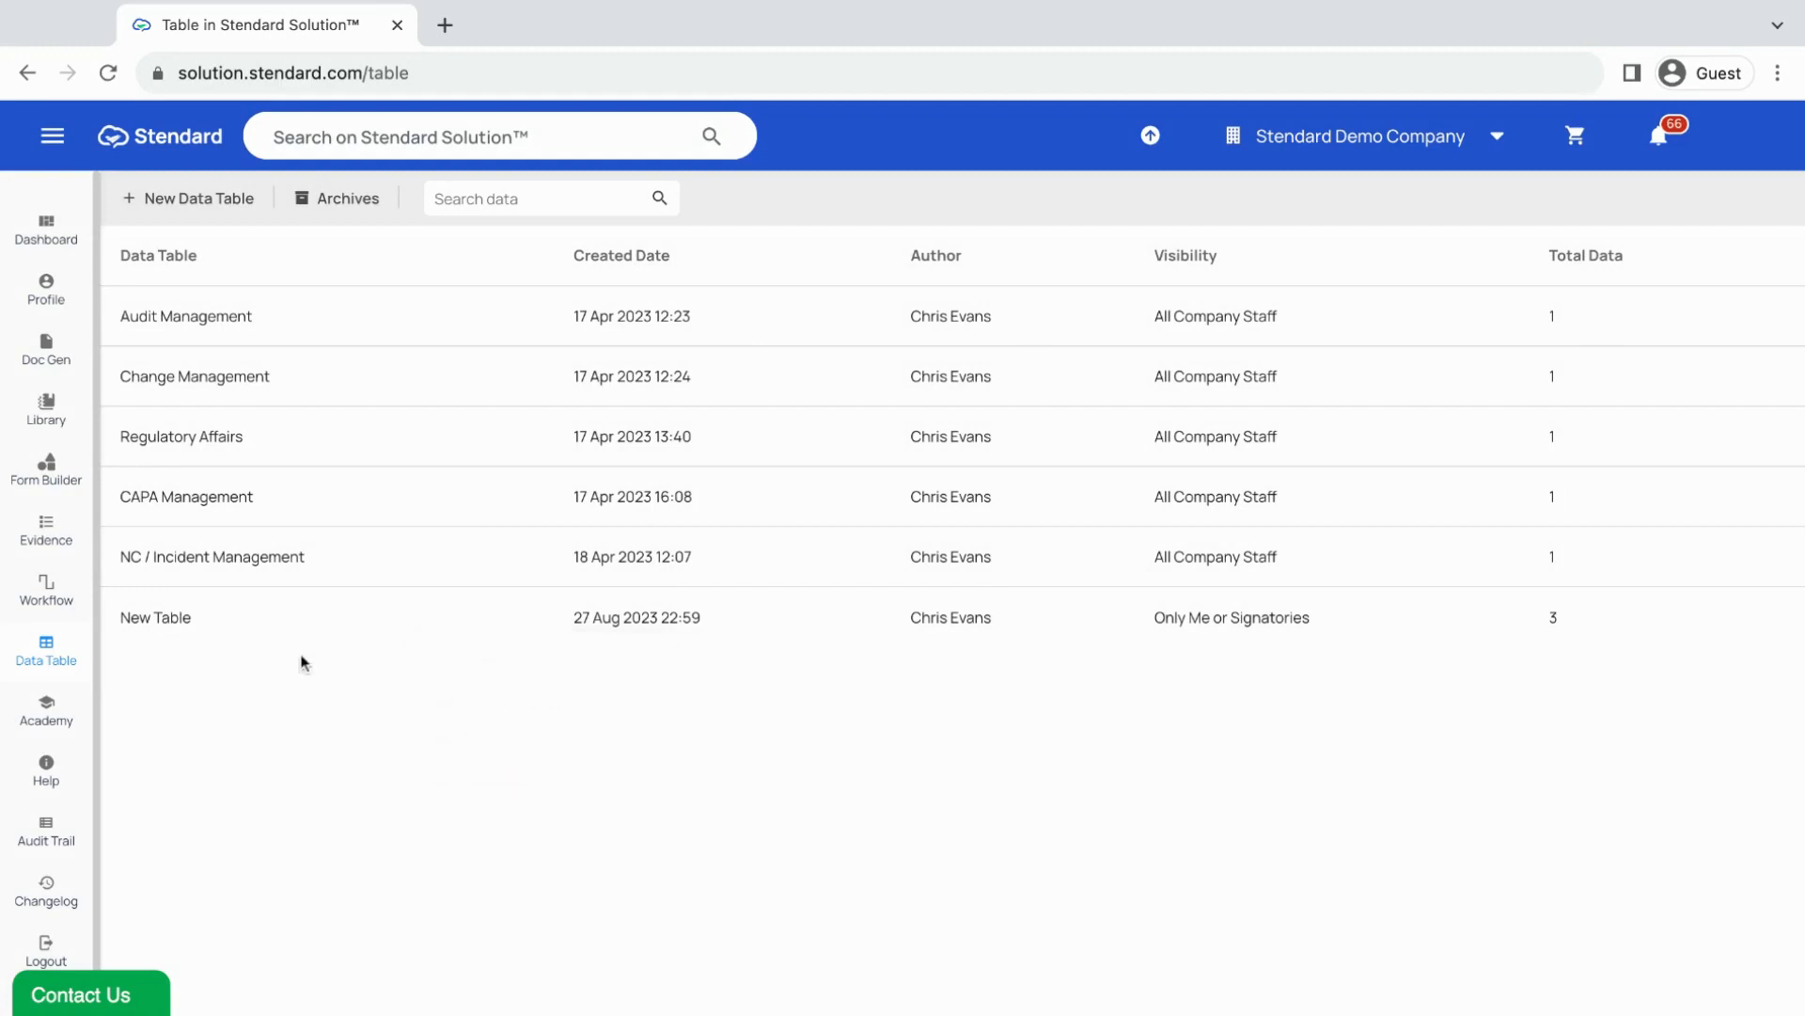
Step: Open the archived tables, review the restore and delete actions for the archived New Table, and return to the data table list
{"action": "left_click", "coordinate": [347, 202]}
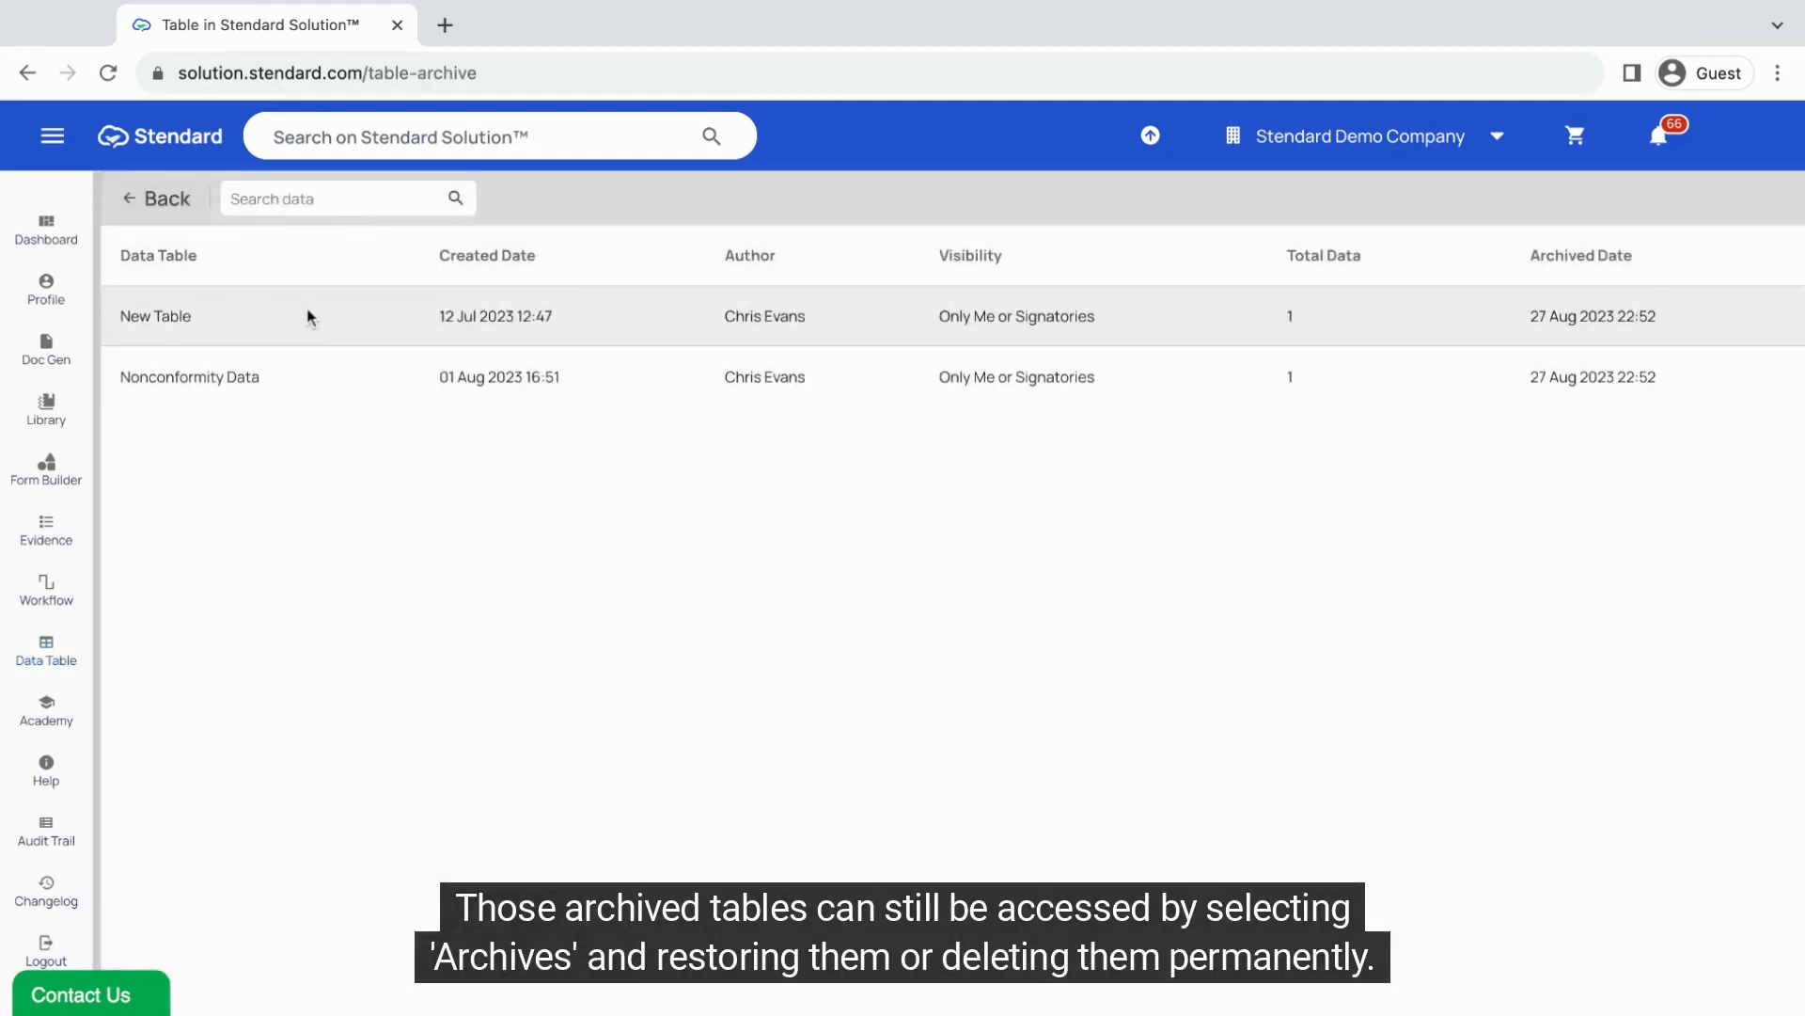
{"action": "right_click", "coordinate": [307, 317]}
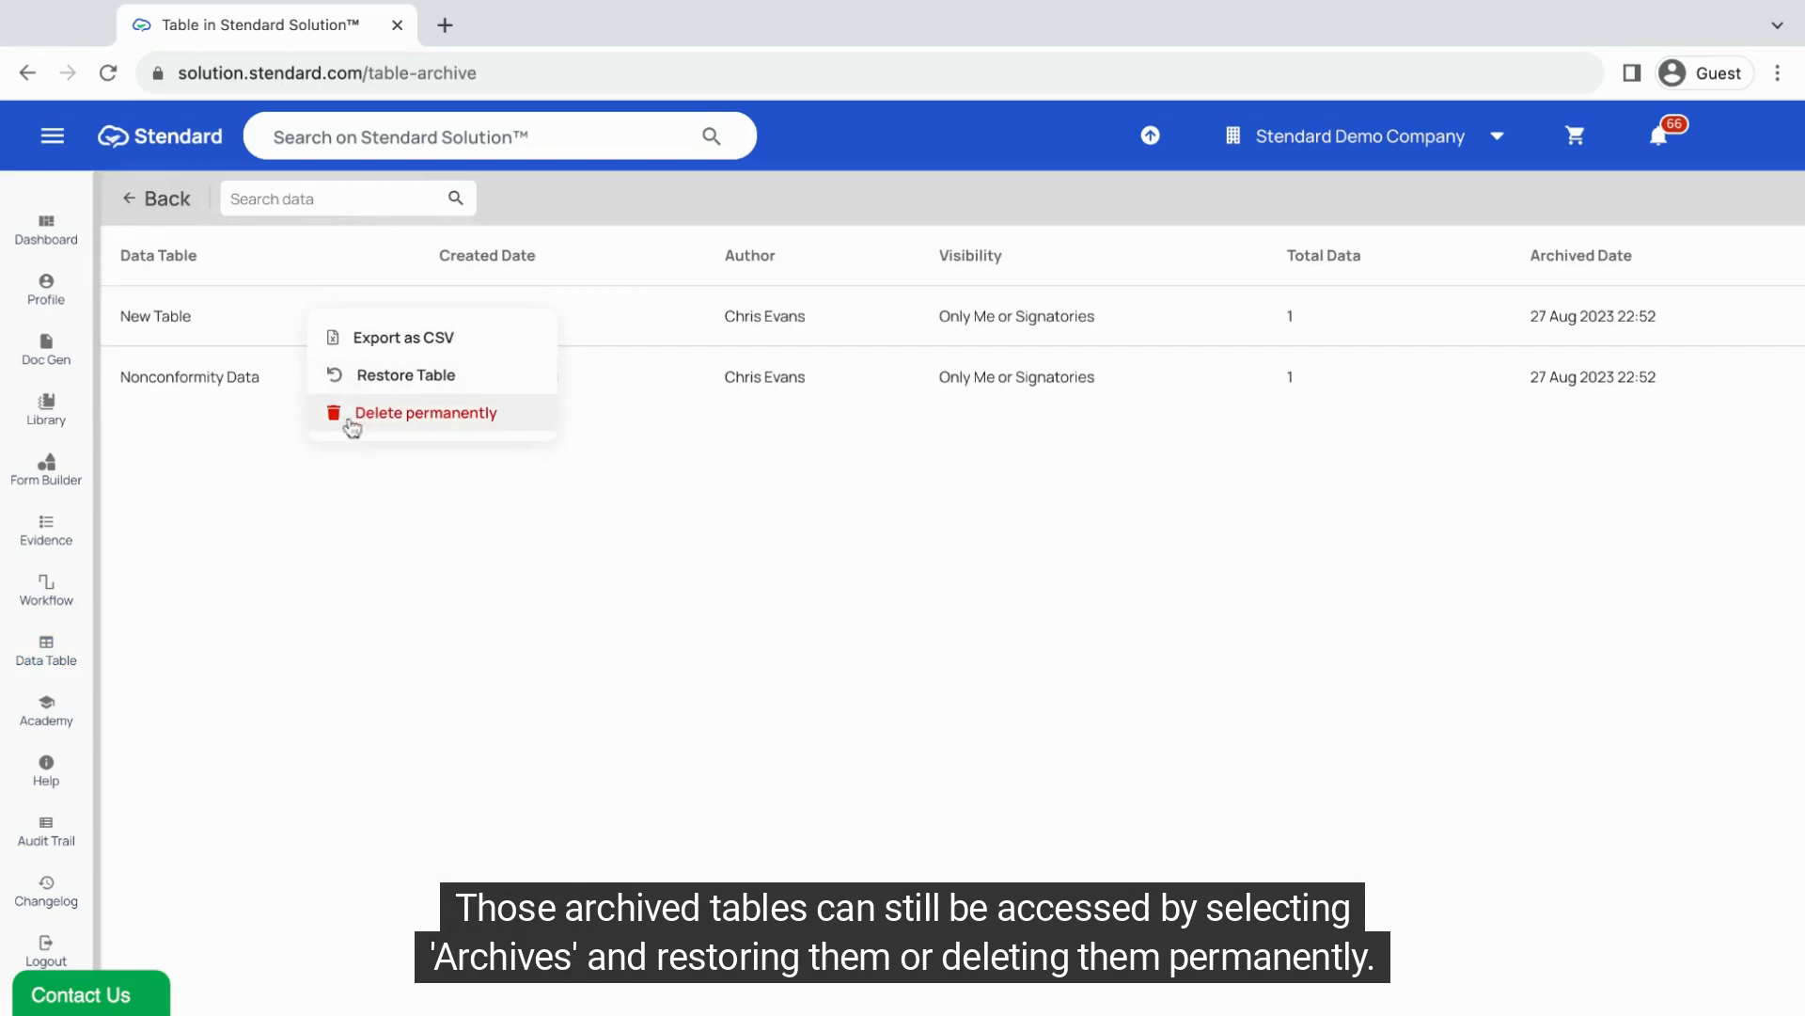
{"action": "left_click", "coordinate": [346, 470]}
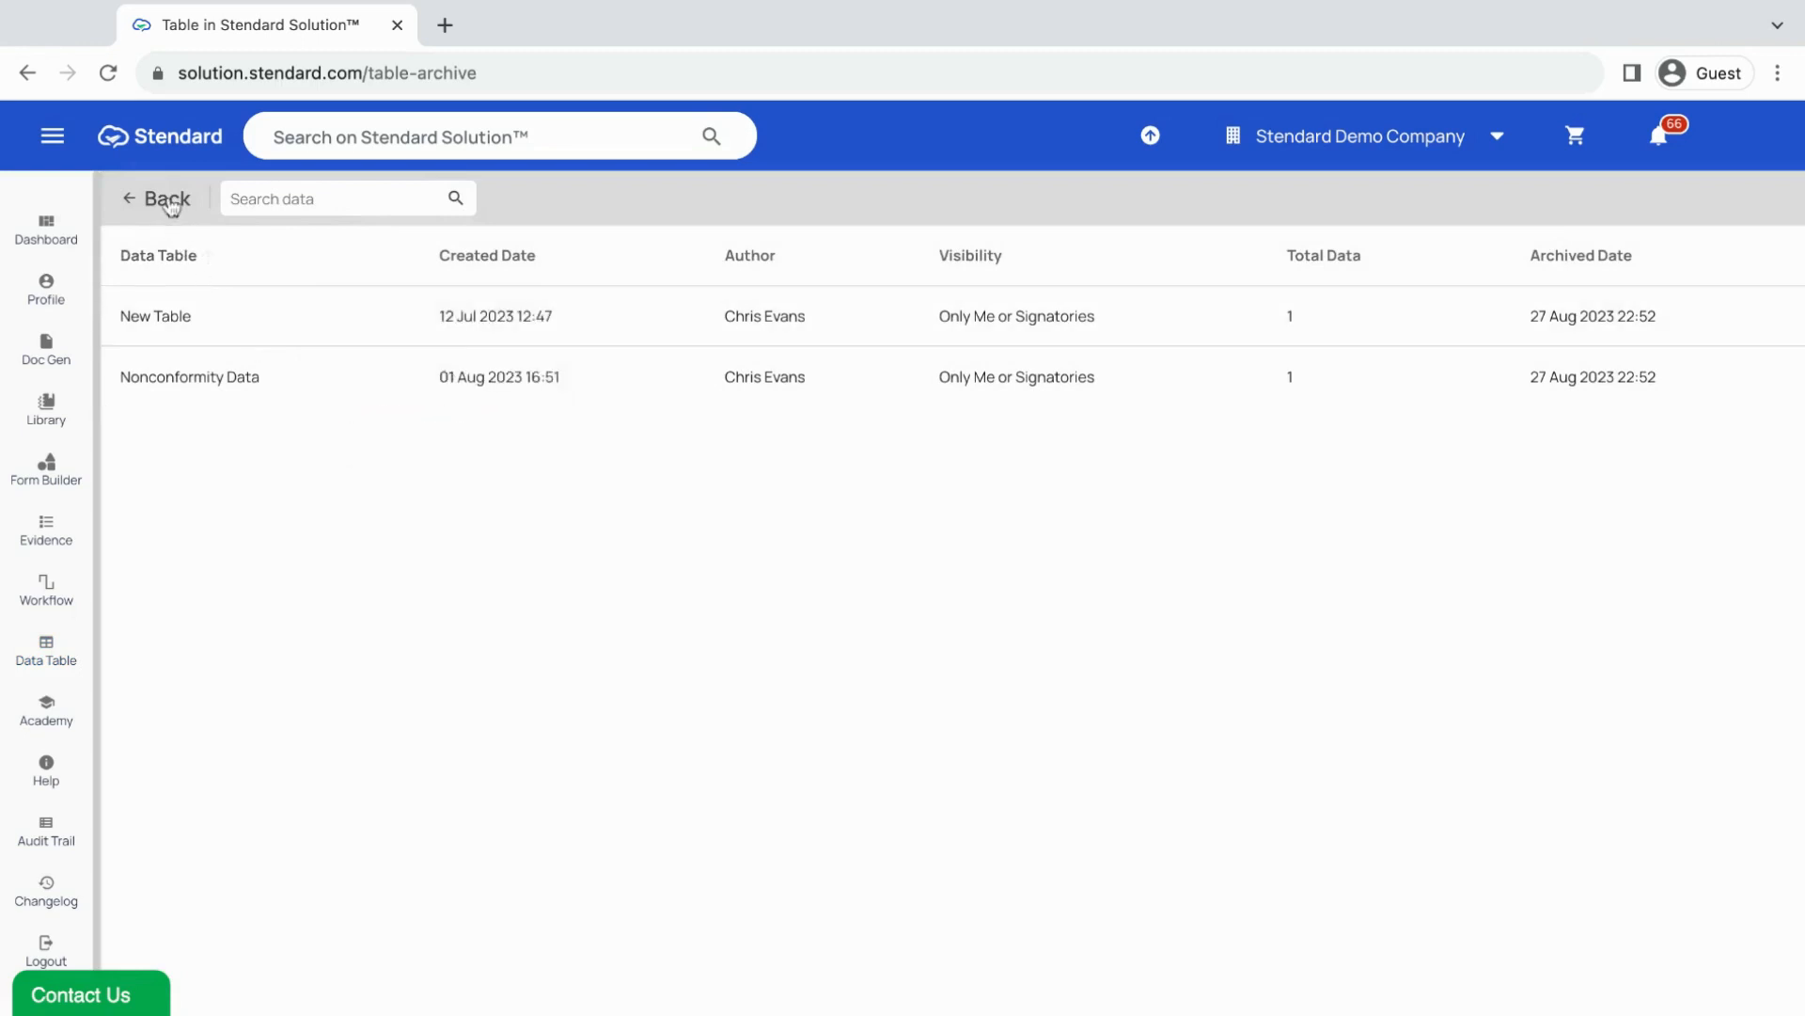
{"action": "left_click", "coordinate": [170, 207]}
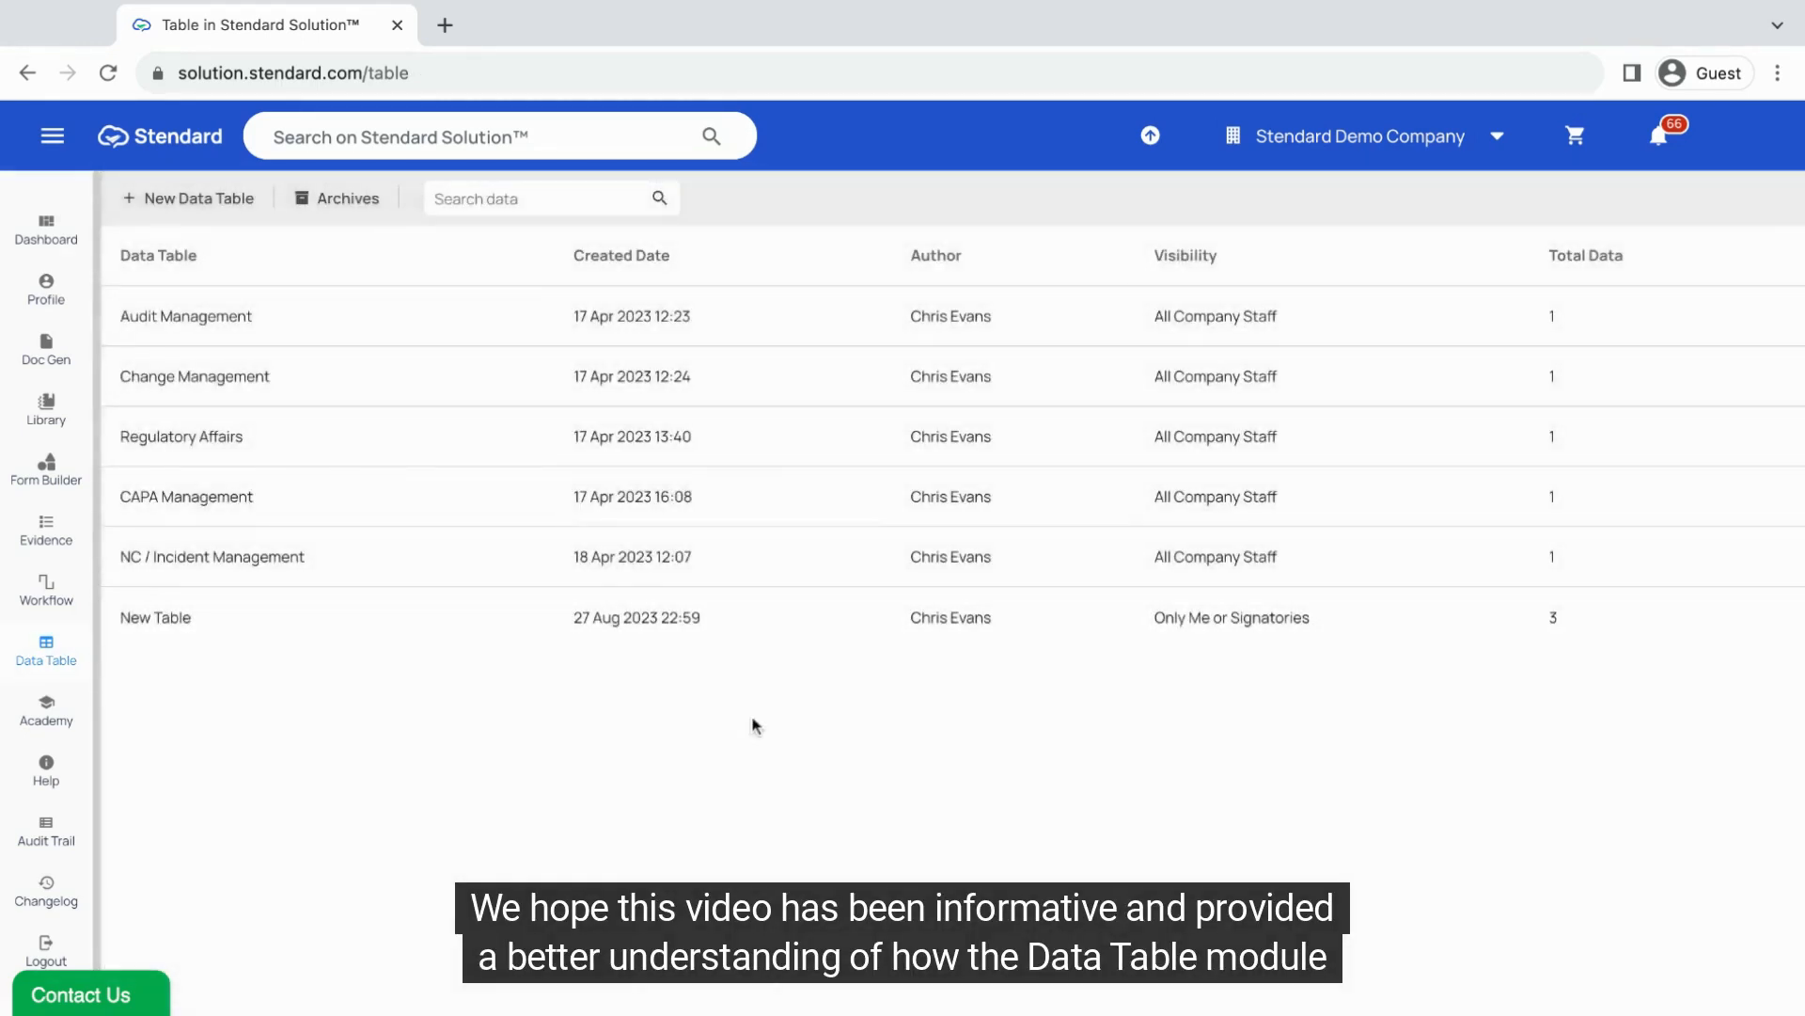